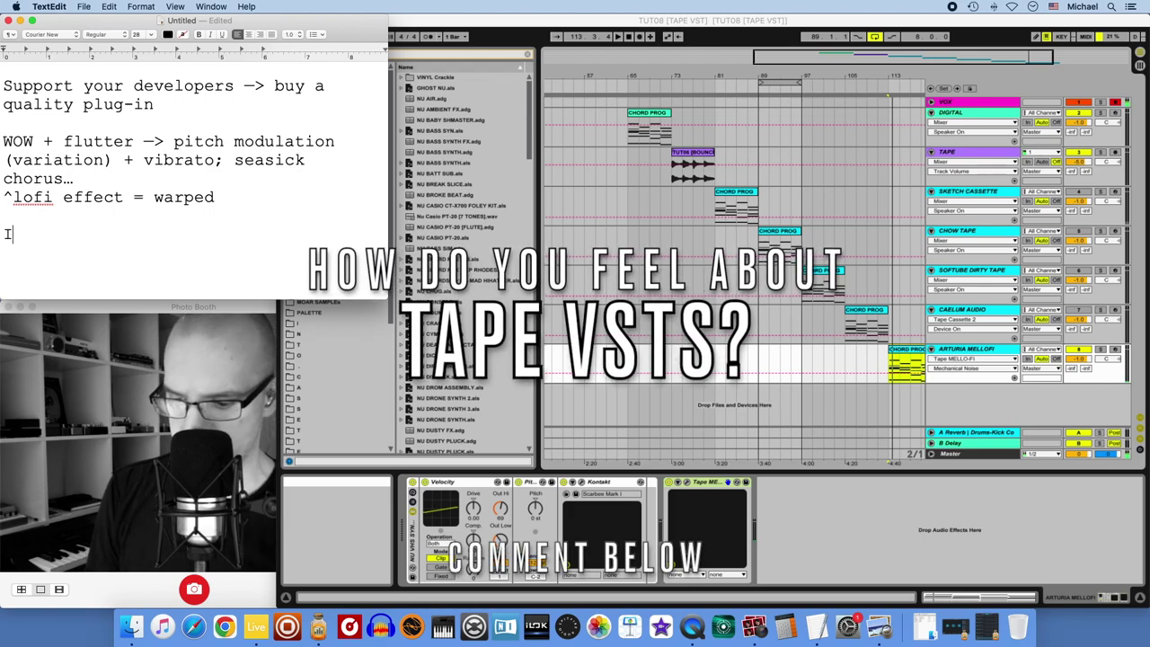
# Type 'I love Tape VSTs!' and below it '--> they're convenient, they save time, they're 9/10s of the thing'.
pyautogui.write('love st')
pyautogui.press('BackSpace')
pyautogui.press('BackSpace')
pyautogui.write('Tape VSTs!')
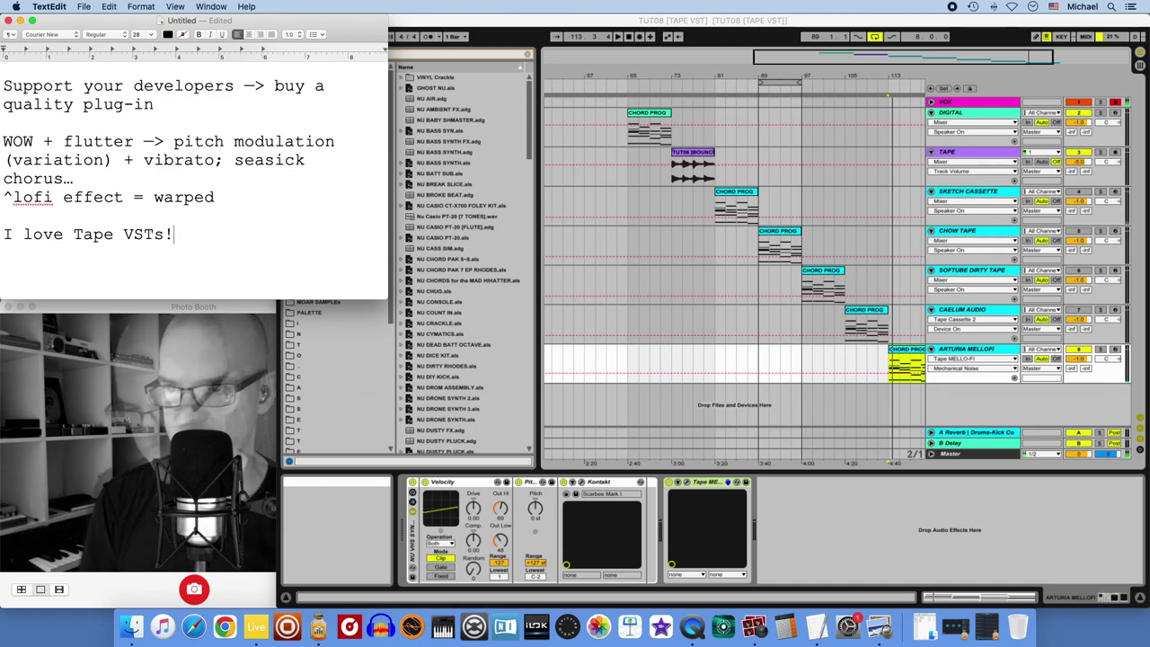
pyautogui.press('Return')
pyautogui.write('--')
pyautogui.write("> they're convenient, they save time, they're ")
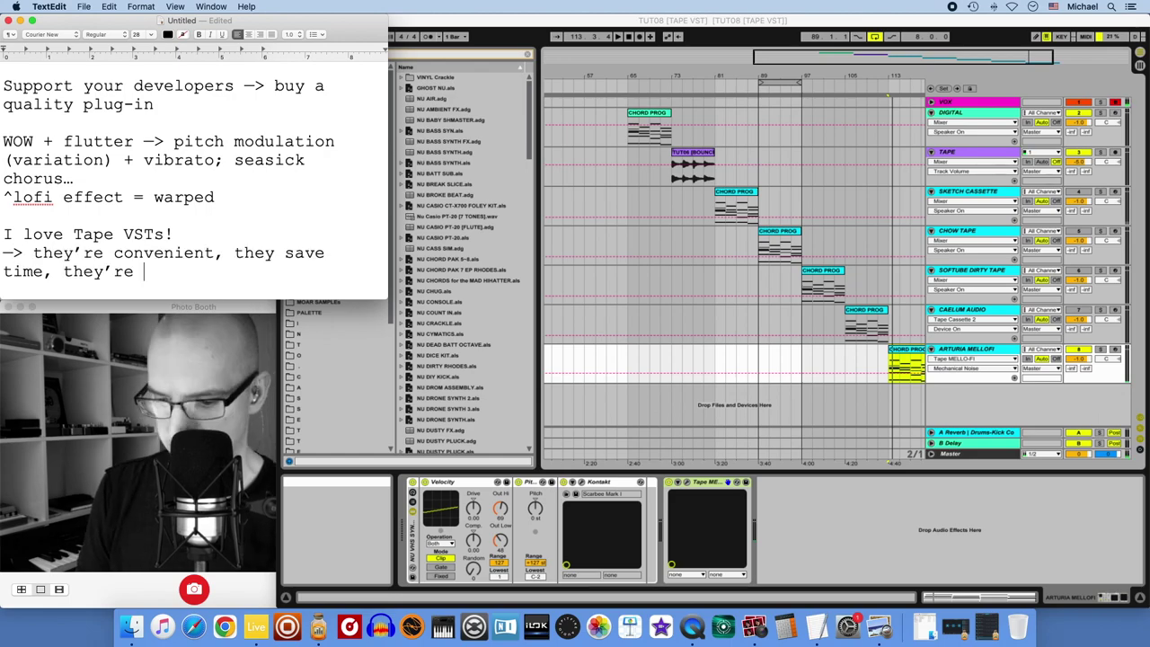
pyautogui.write('9/10s of the thing')
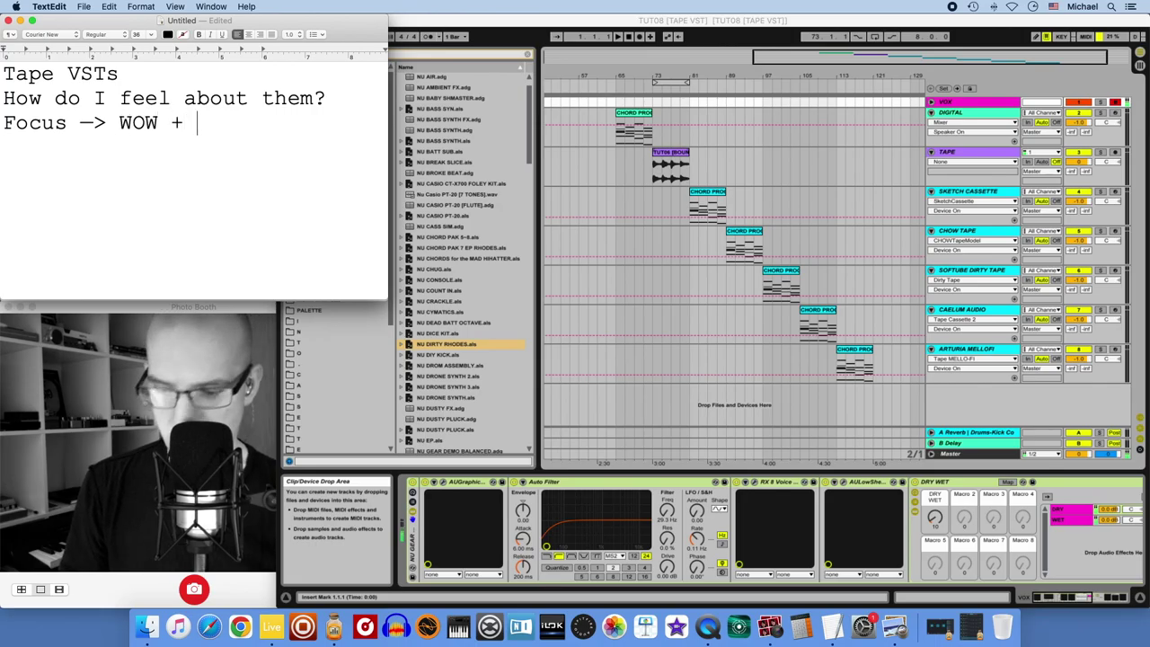
# Finish the 'WOW + Flutter' line, add '-> Saturation', and move WOW + Flutter onto its own line under Focus.
pyautogui.write('Flutter')
pyautogui.press('Return')
pyautogui.write('-> Saturation')
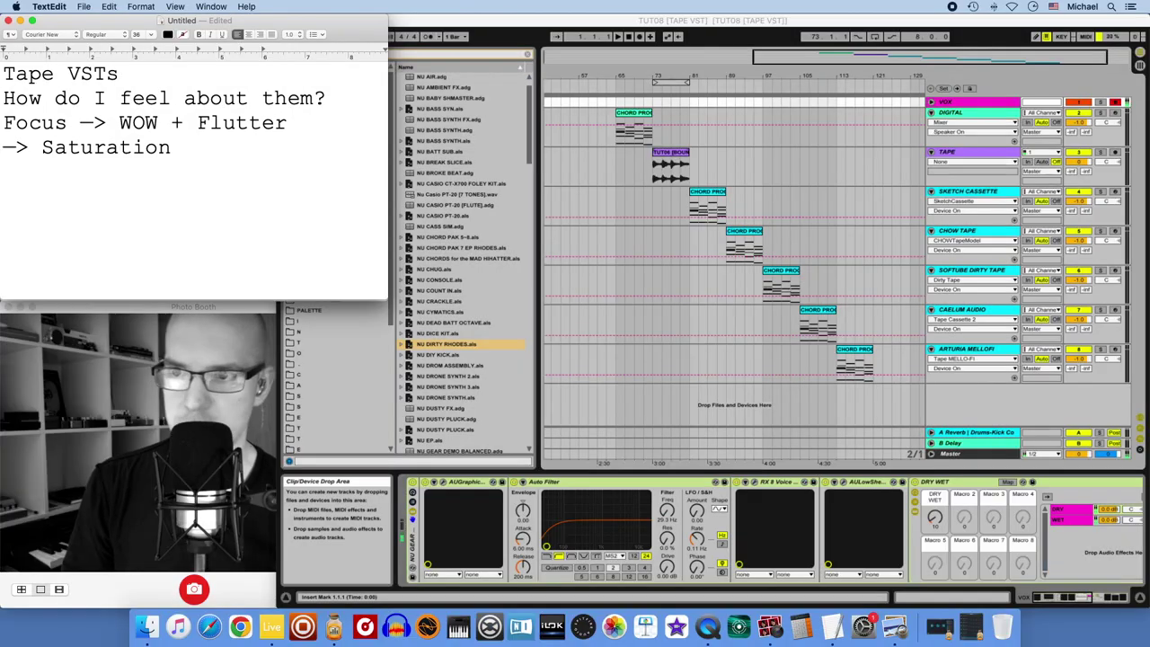
pyautogui.click(89, 122)
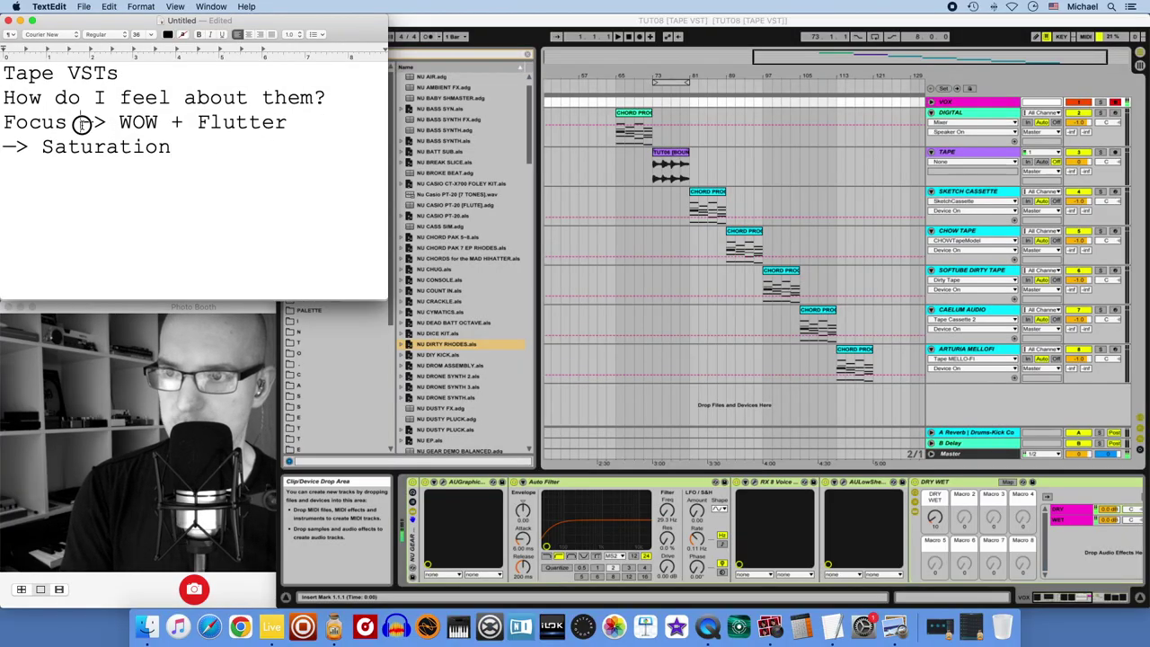
pyautogui.press('BackSpace')
pyautogui.press('Return')
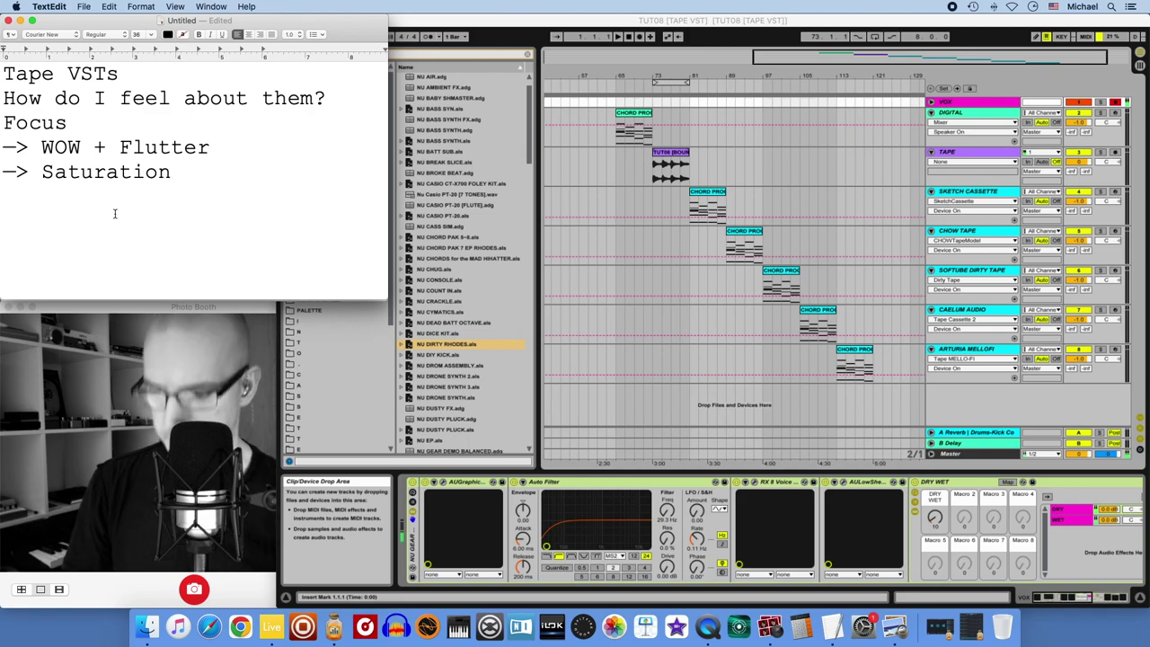
# Add a Comparison heading listing Sketch Cassette I & II, Chow Tape, Softube, Caelum Audio 1 & 2, Arturia Mello-fi (7).
pyautogui.write('pari')
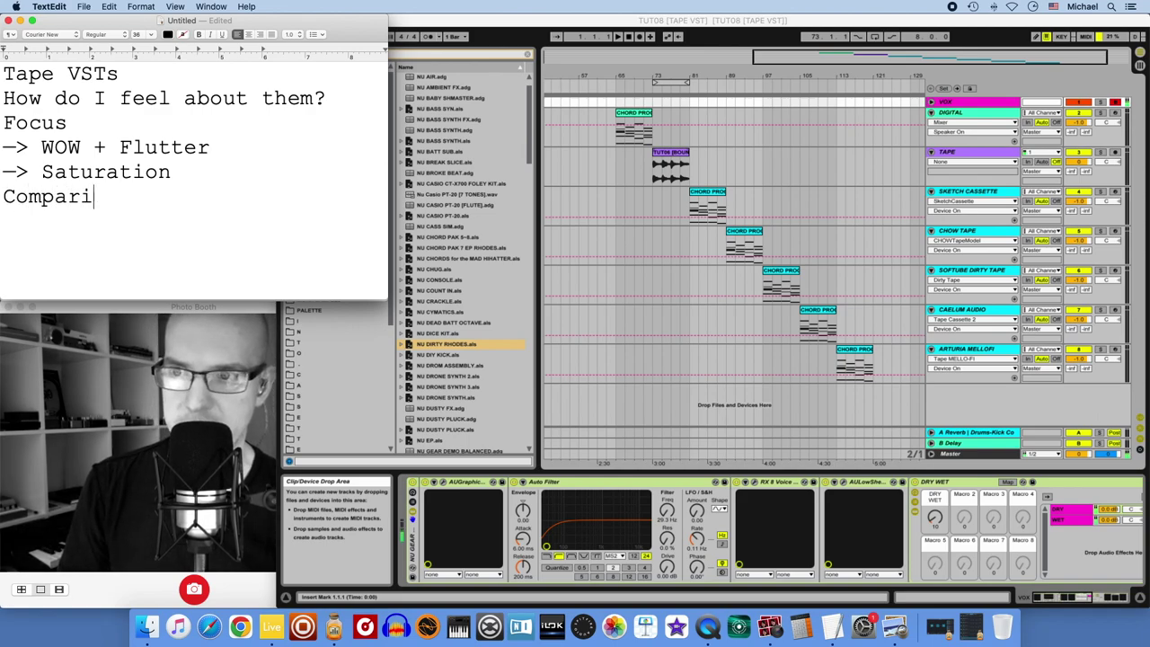
pyautogui.write('son')
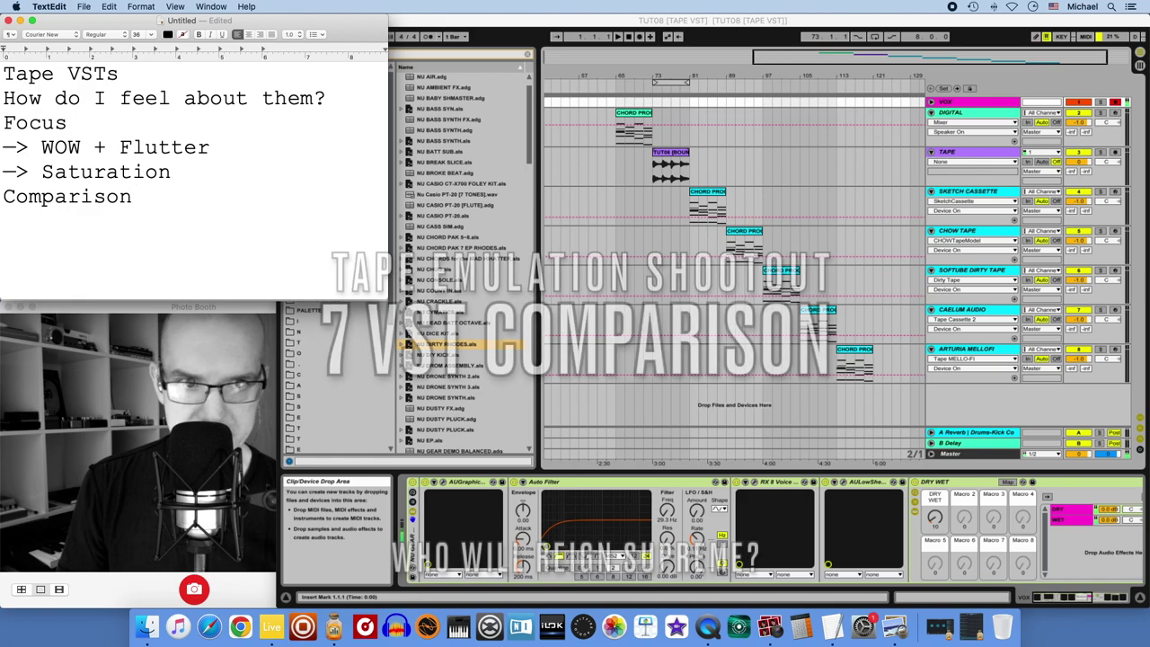
pyautogui.press('Return')
pyautogui.write('Sketch Cassette')
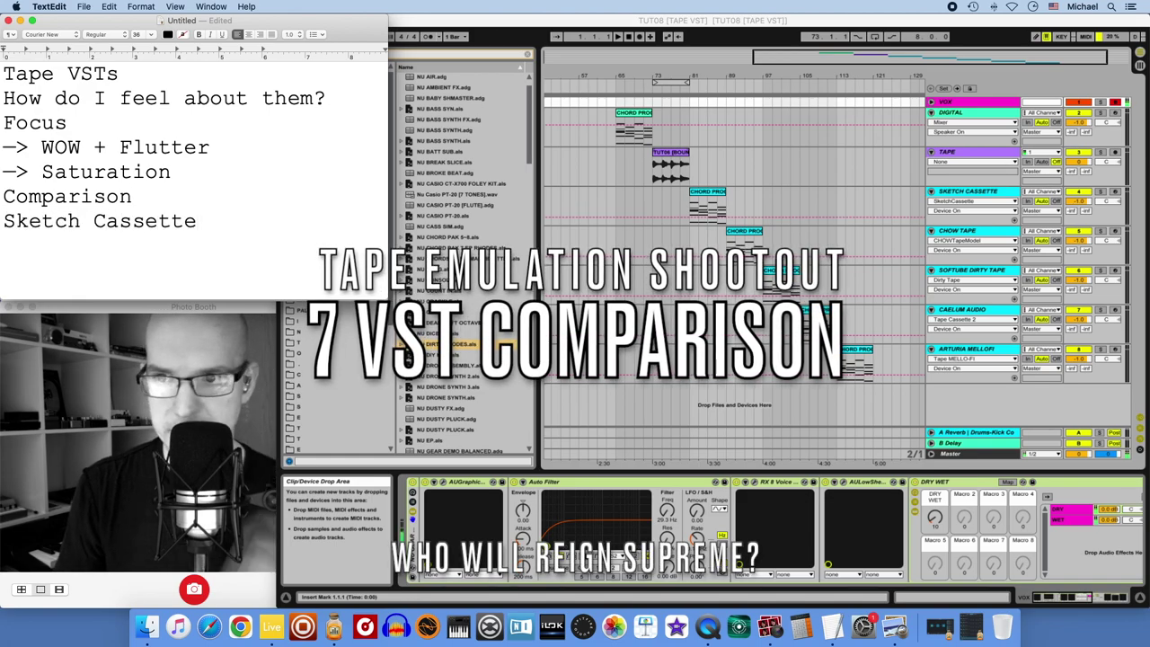
pyautogui.write(' I & II')
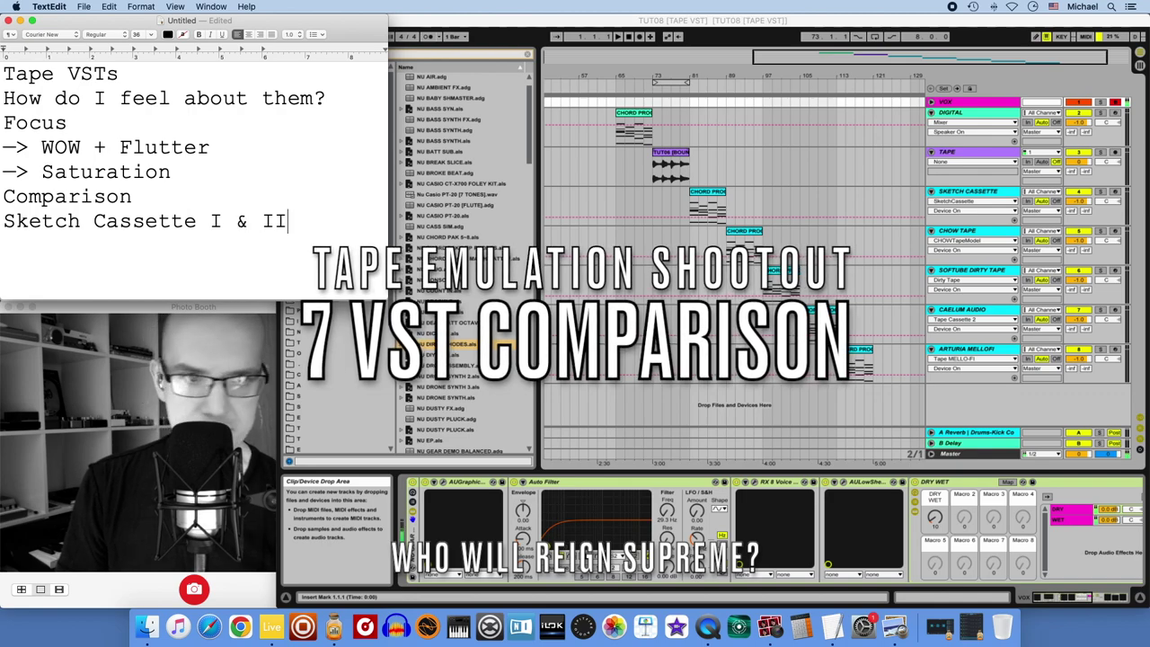
pyautogui.write(', Chow Tape, Softube Dirty Tape, Cal')
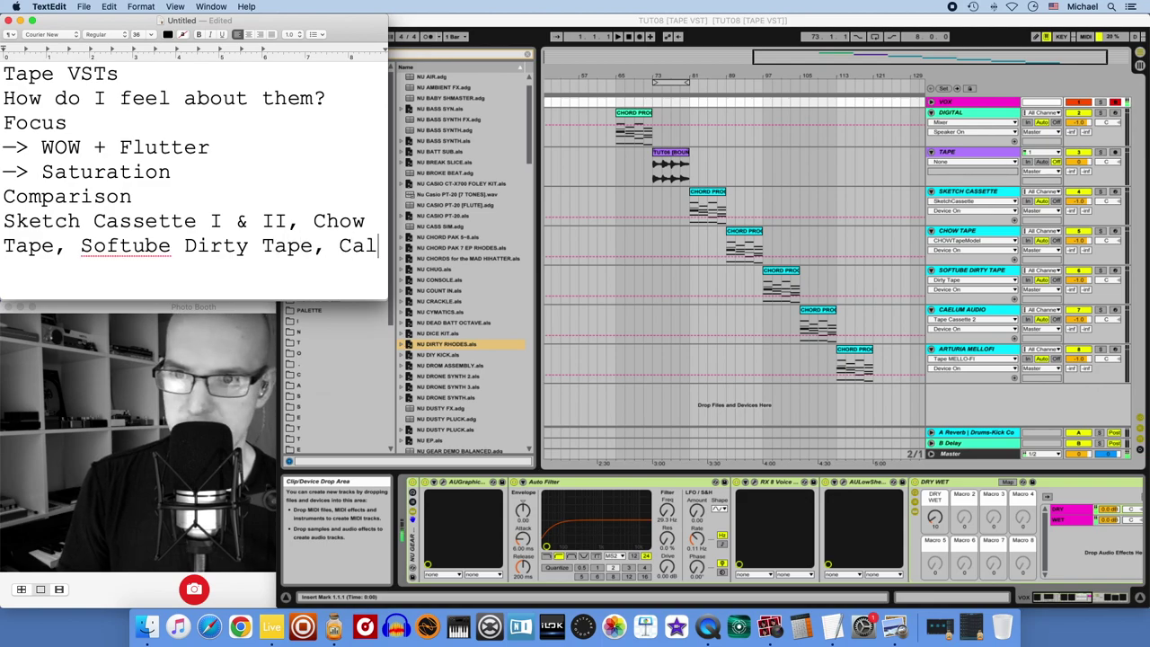
pyautogui.press('BackSpace')
pyautogui.write('eu')
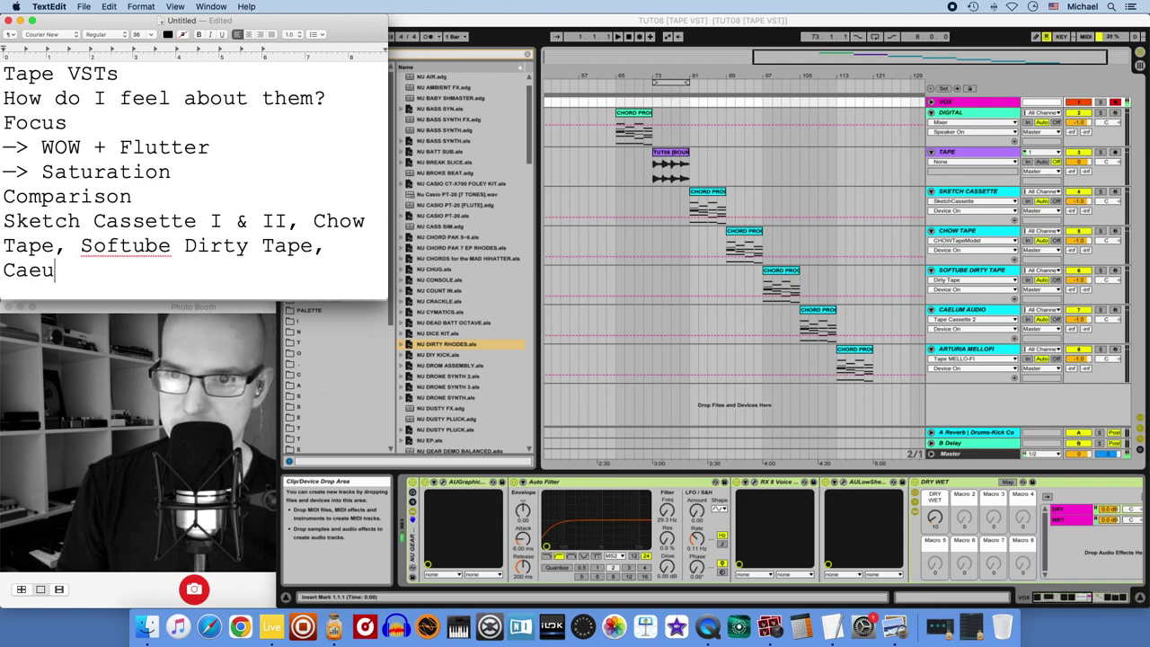
pyautogui.press('BackSpace')
pyautogui.write('lum Audio 1 & 2, Ar')
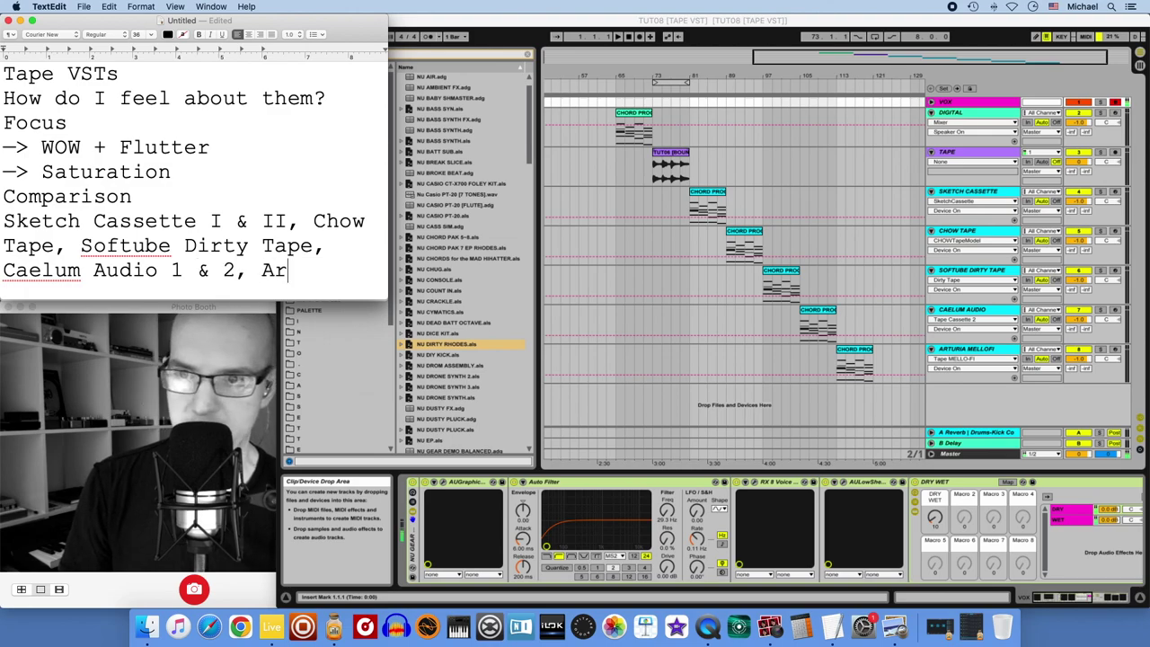
pyautogui.write('turia Mello-fi (7)')
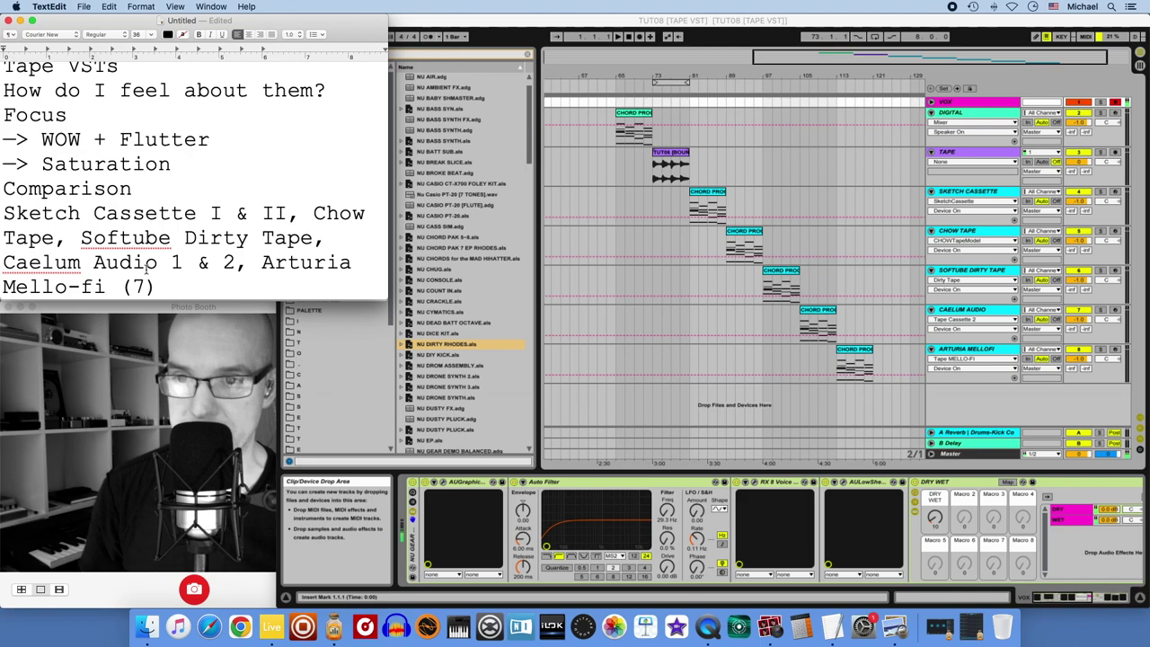
pyautogui.scroll(1, 302, 114)
# Insert blank lines after 'Tape VSTs', the question line and '-> Saturation', then start typing 'use tape VSTs with real'.
pyautogui.click(223, 78)
pyautogui.press('Return')
pyautogui.click(336, 123)
pyautogui.press('Return')
pyautogui.click(224, 364)
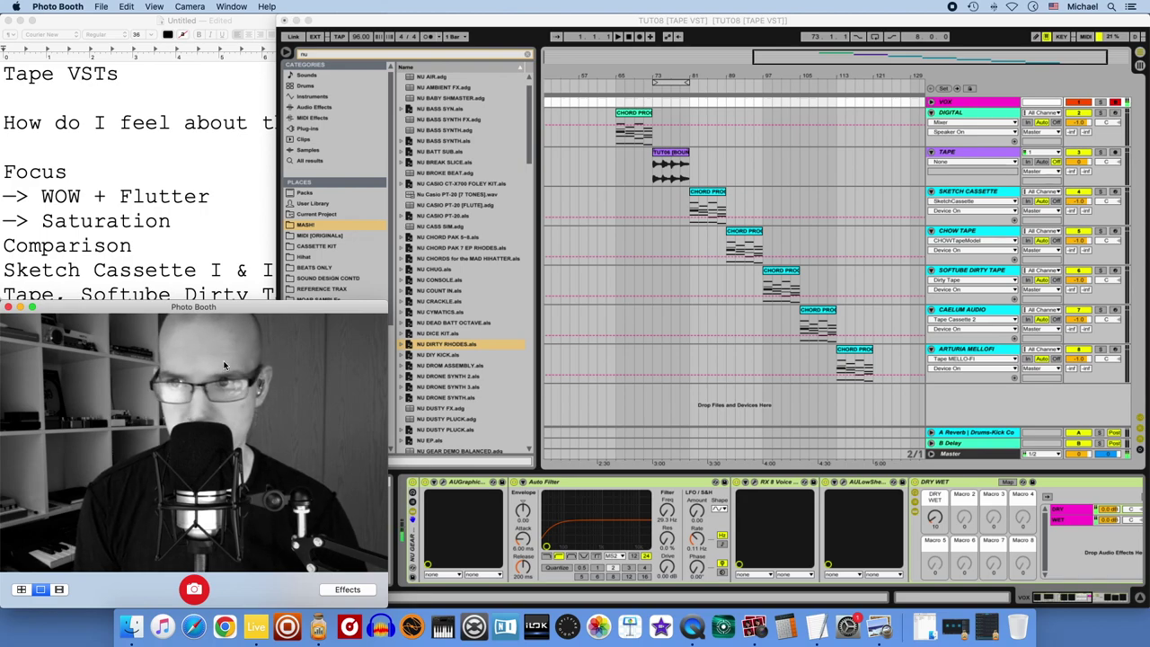
pyautogui.click(262, 191)
pyautogui.press('Down')
pyautogui.press('Return')
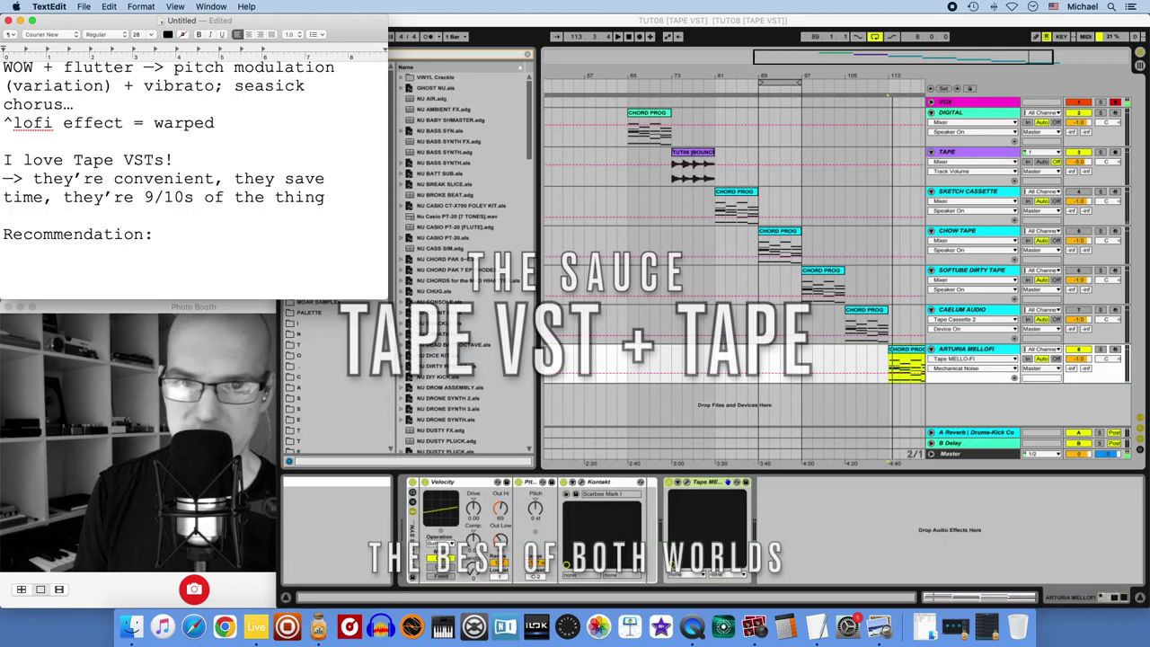
pyautogui.write('use tape VSTs with real')
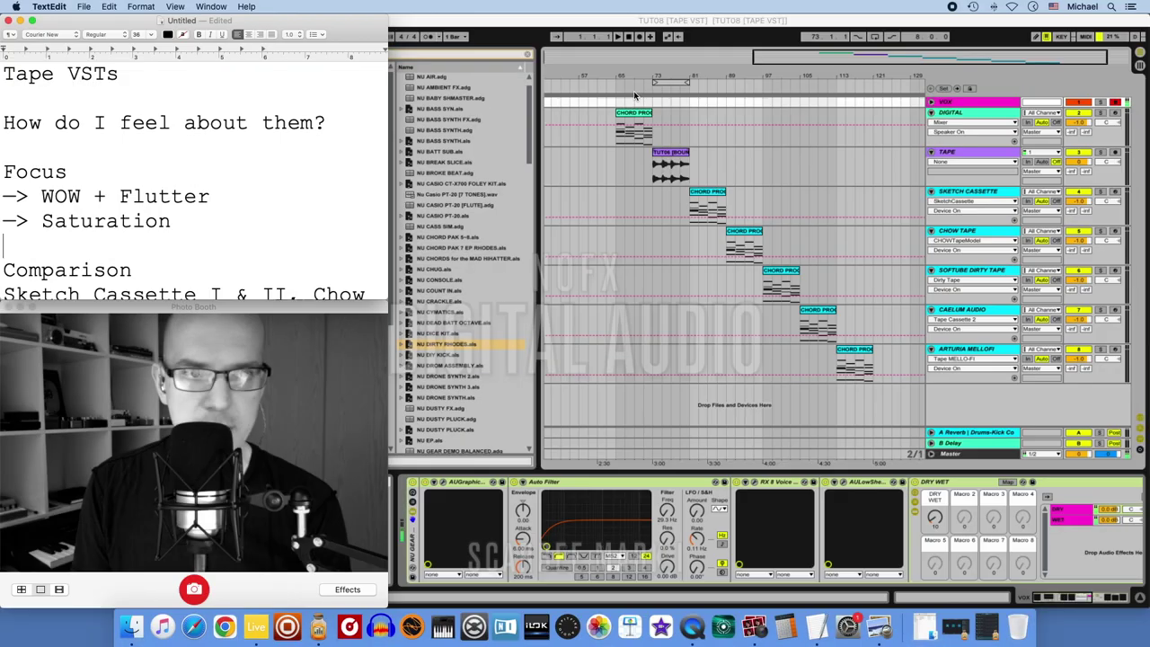
# Switch to Live and play the DIGITAL track's CHORD PROG clip with no tape processing.
pyautogui.click(644, 117)
pyautogui.click(645, 117)
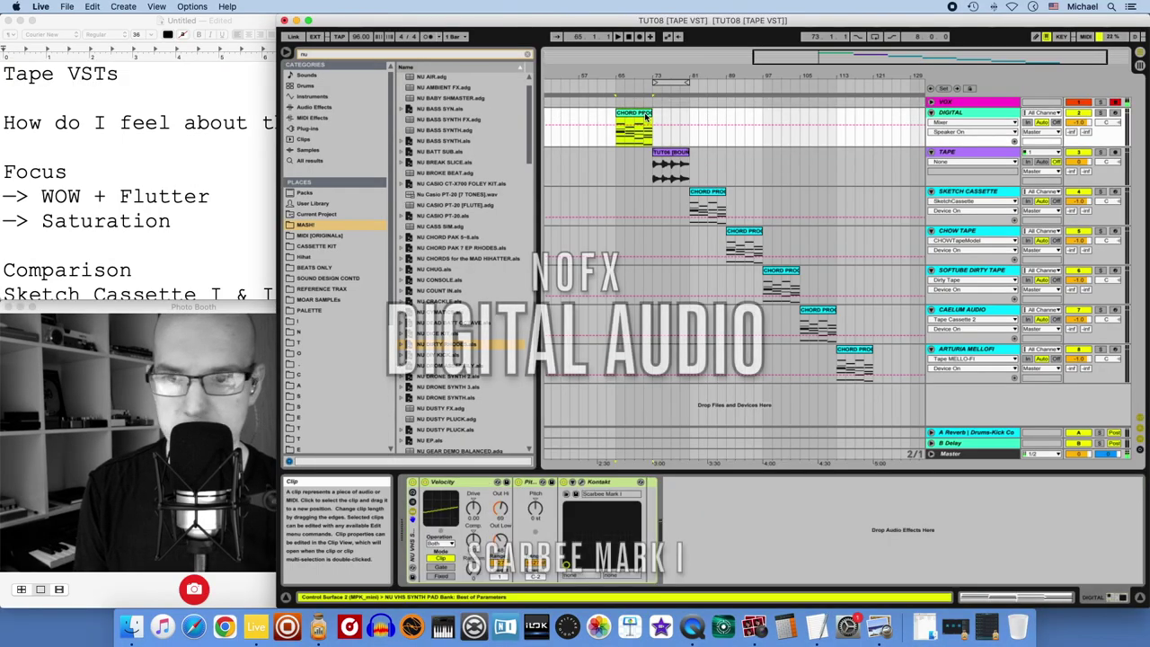
pyautogui.press('space')
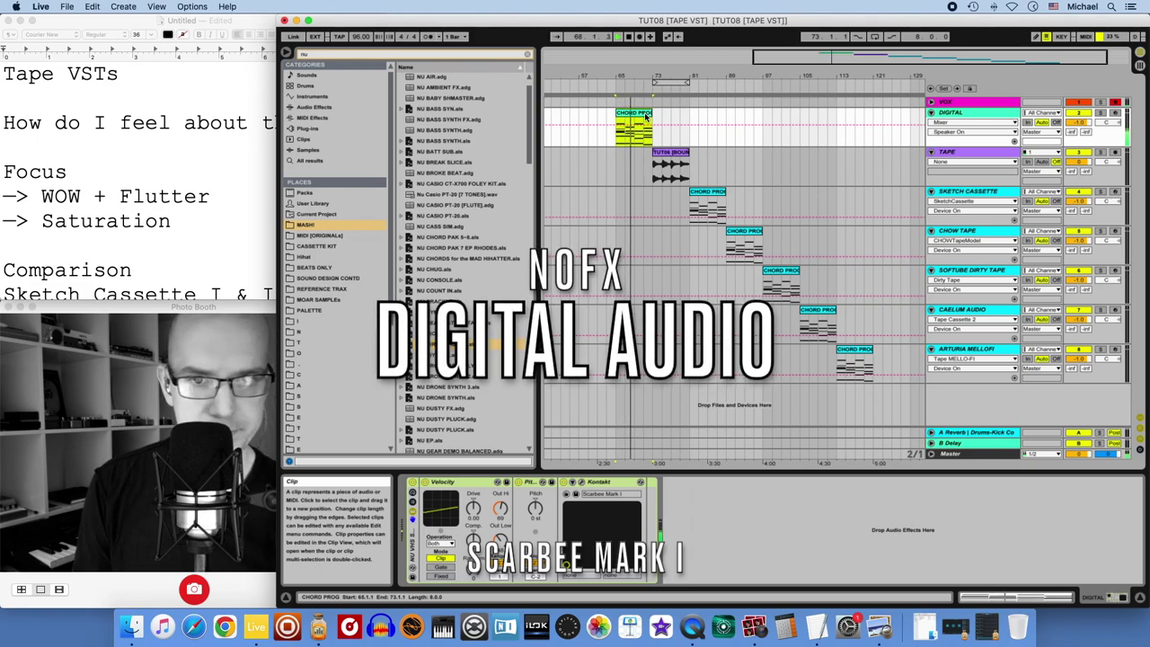
pyautogui.hscroll(-4, 651, 135)
pyautogui.hscroll(6, 665, 157)
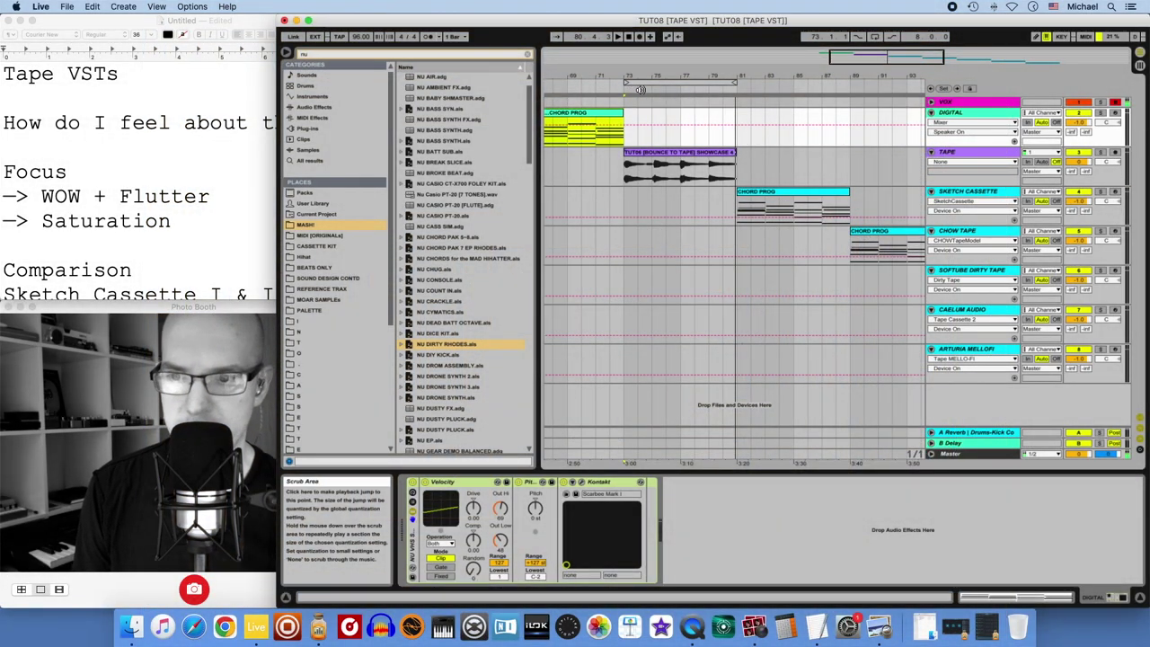
# Replay the DIGITAL chords from bar 65, then play the TUT08 [BOUNCE TO TAPE] SHOWCASE clip on TAPE.
pyautogui.press('z')
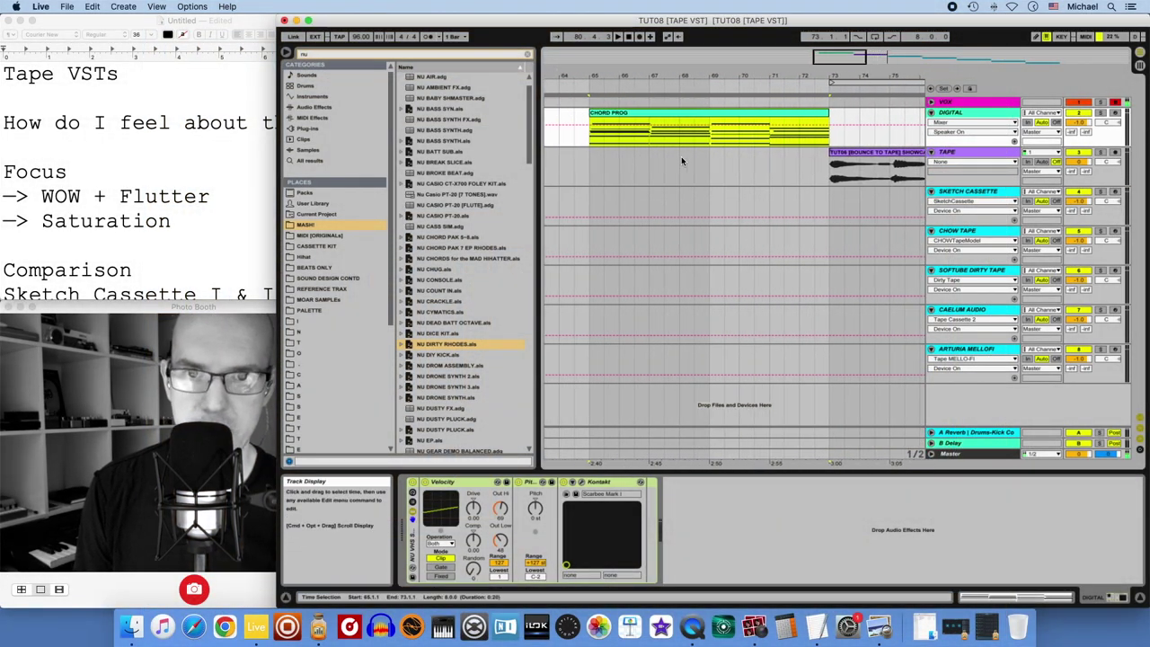
pyautogui.press('x')
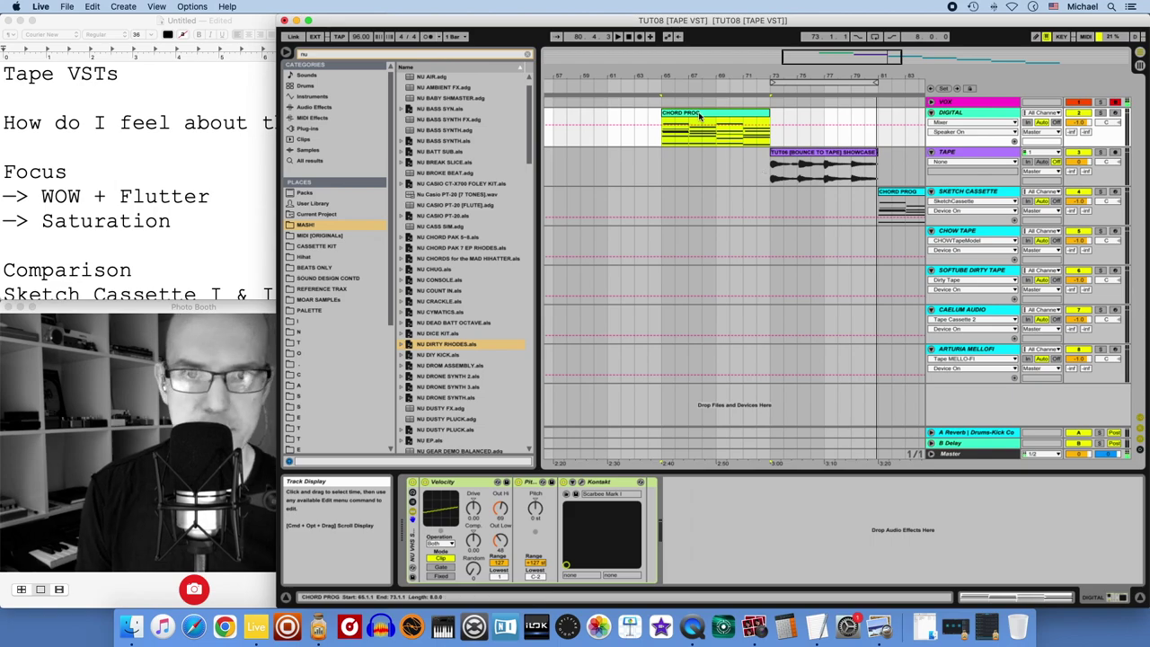
pyautogui.hscroll(-3, 649, 191)
pyautogui.press('space')
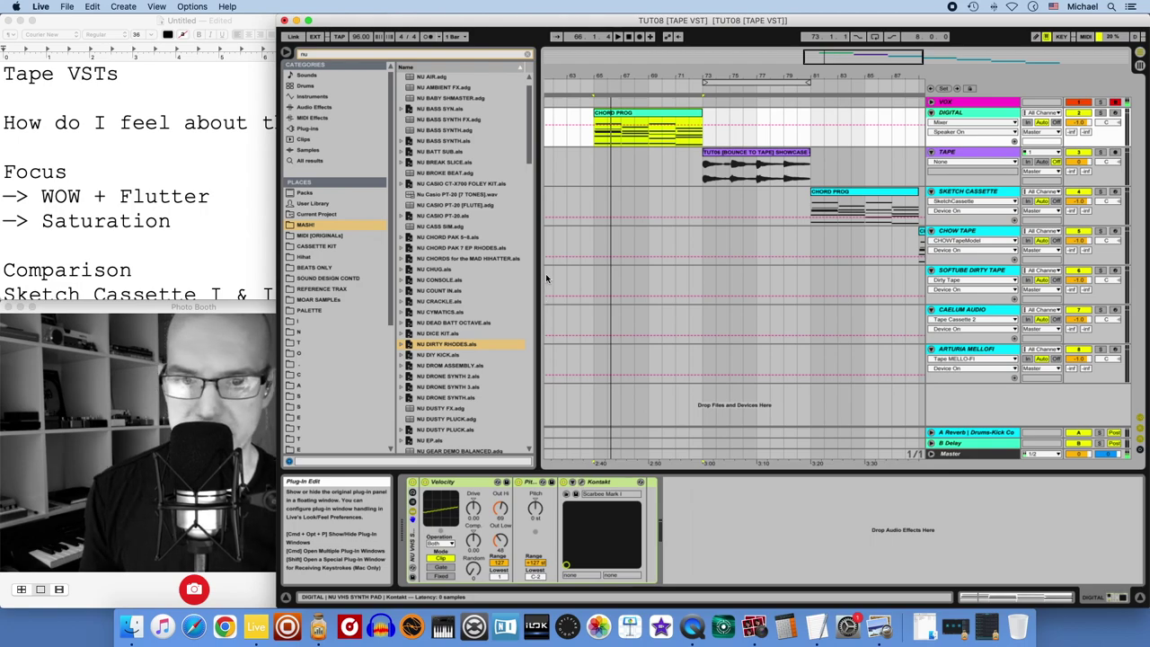
pyautogui.click(730, 151)
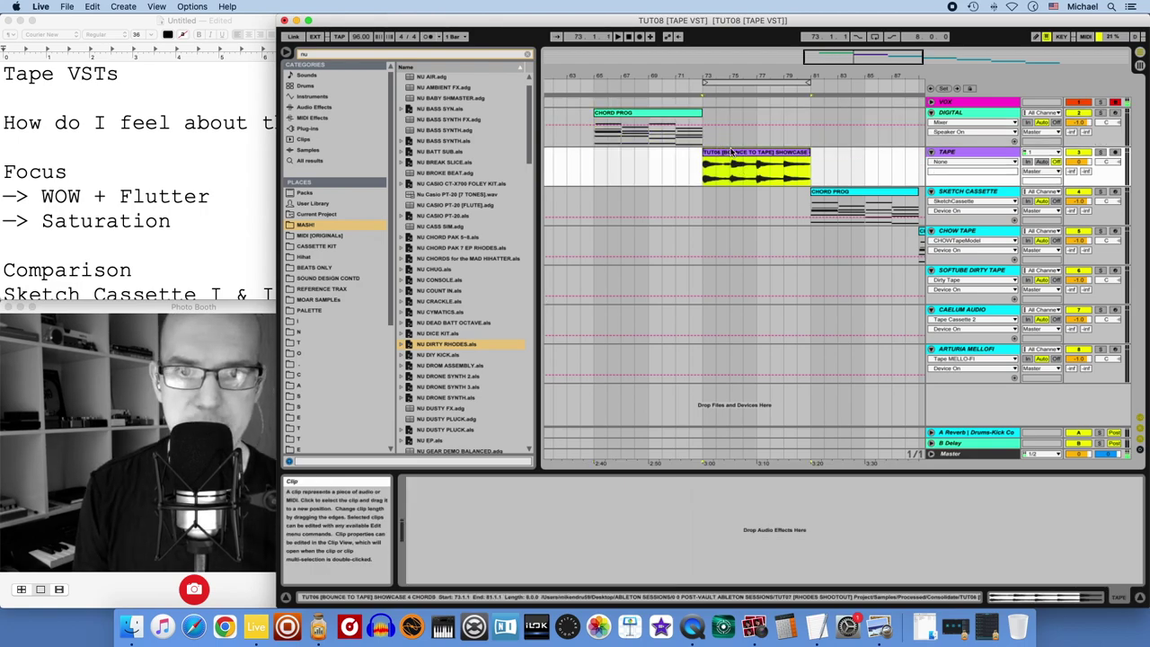
pyautogui.press('space')
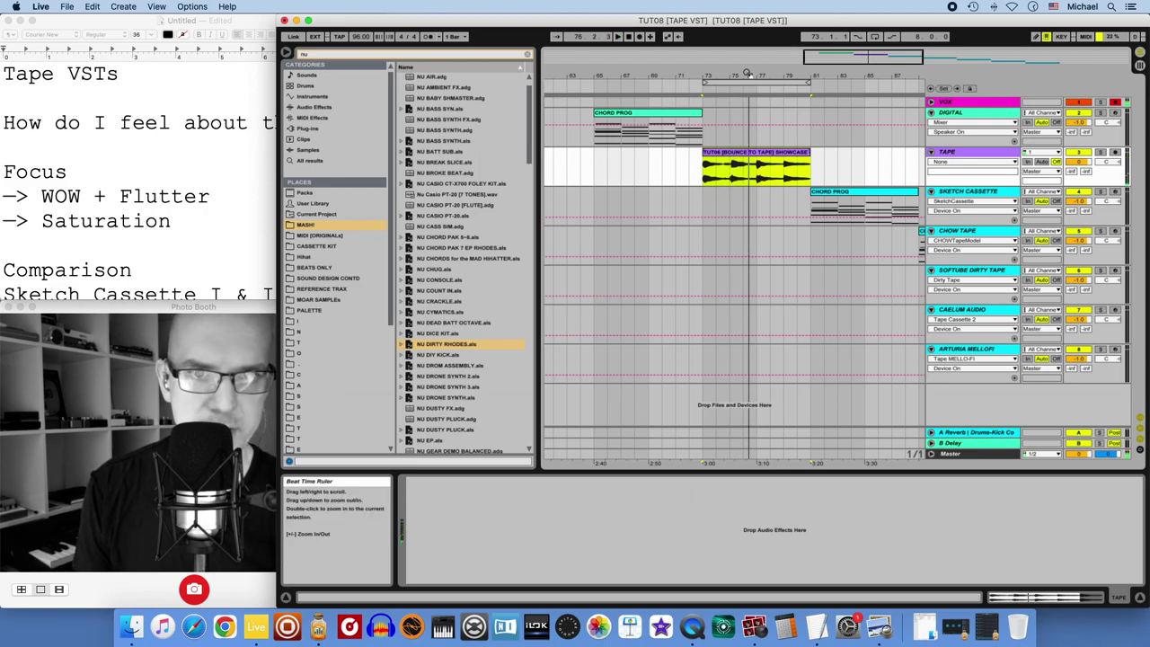
# Zoom into the TAPE clip, set the insert mark at bar 74, and play then stop from there.
pyautogui.moveTo(742, 70); pyautogui.dragTo(741, 78)
pyautogui.press('+')
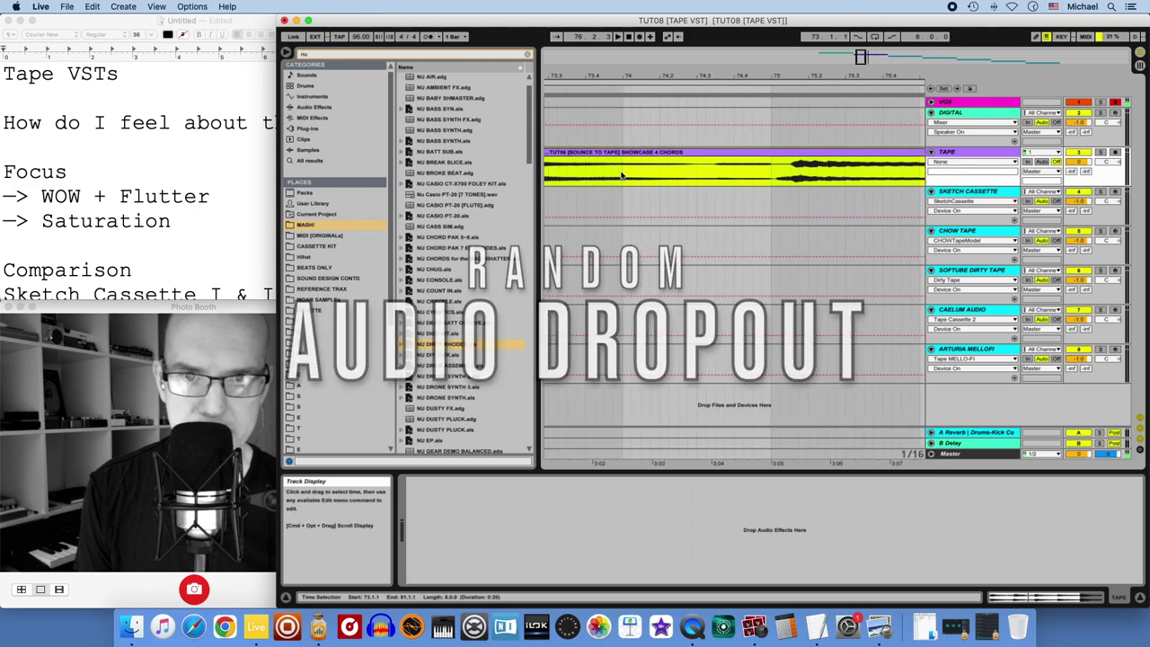
pyautogui.click(630, 186)
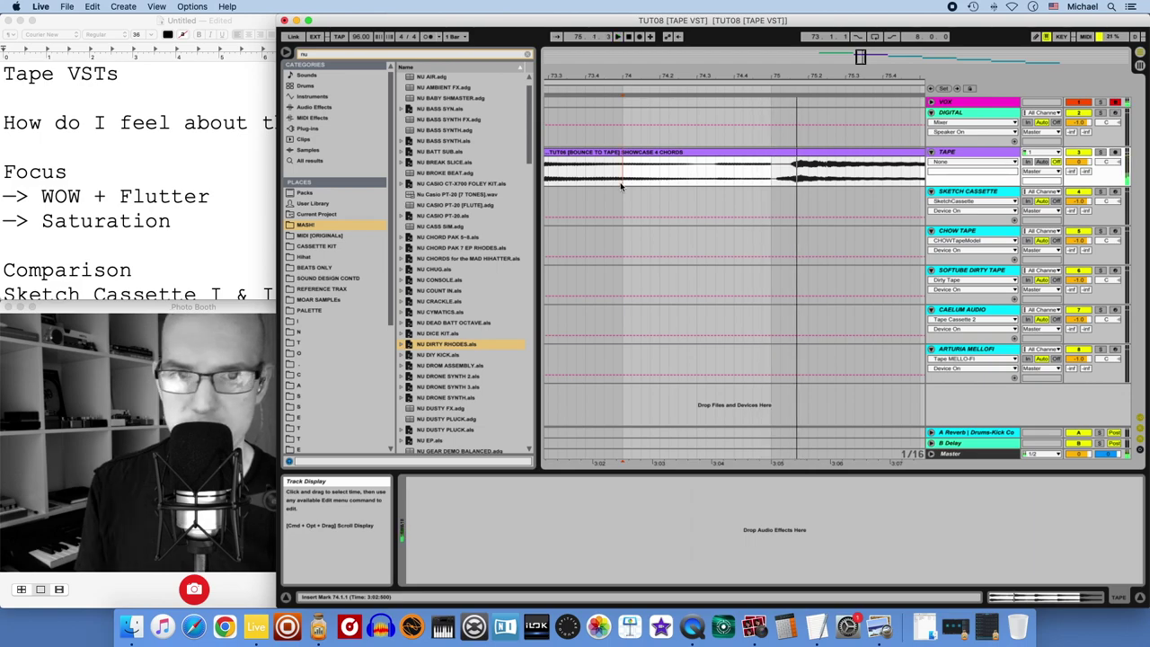
pyautogui.press('space')
pyautogui.press('space')
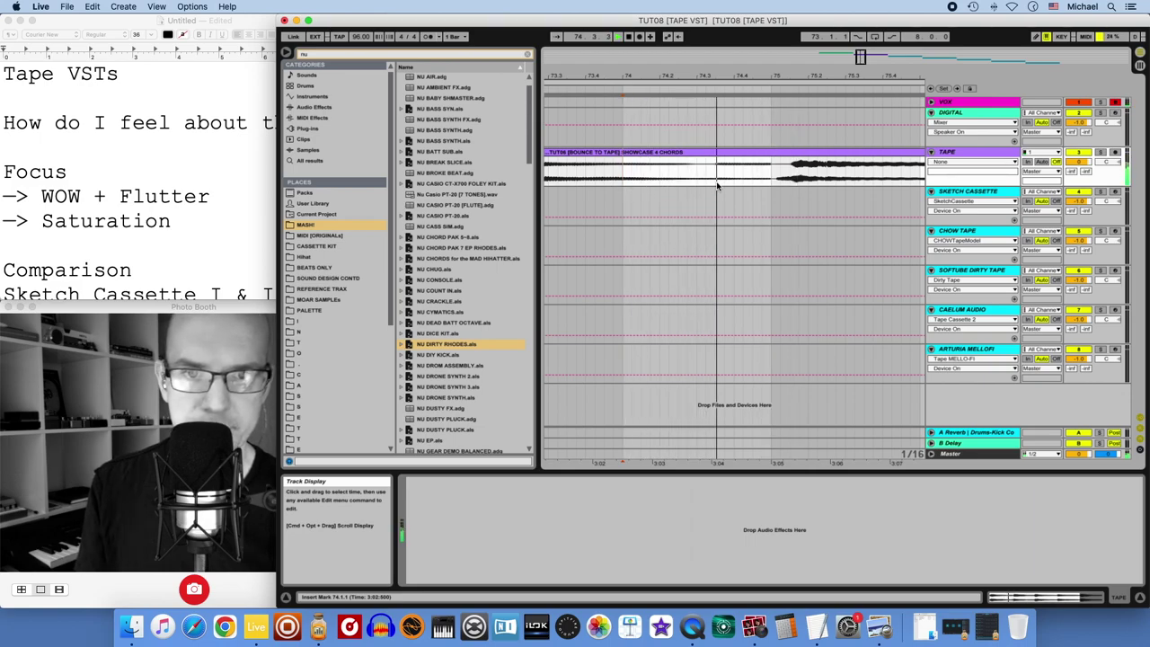
pyautogui.press('space')
# Select the whole bounced TAPE clip and zoom in, then back out to bars 65–85.
pyautogui.press('-')
pyautogui.click(701, 170)
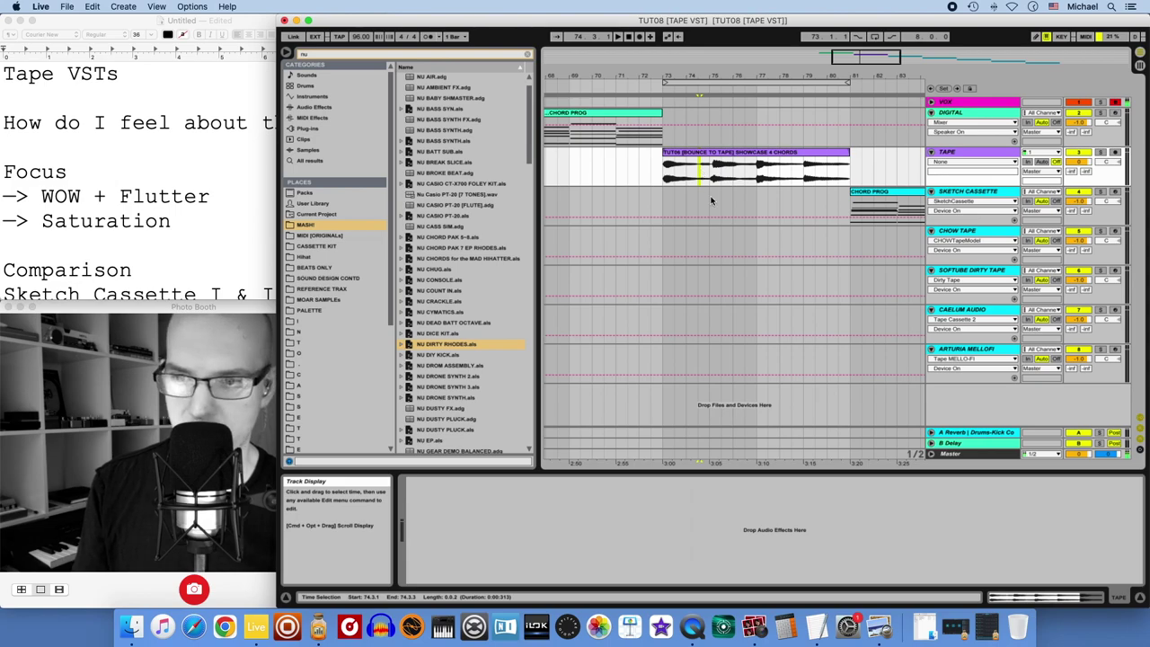
pyautogui.click(710, 152)
pyautogui.moveTo(701, 79); pyautogui.dragTo(724, 141)
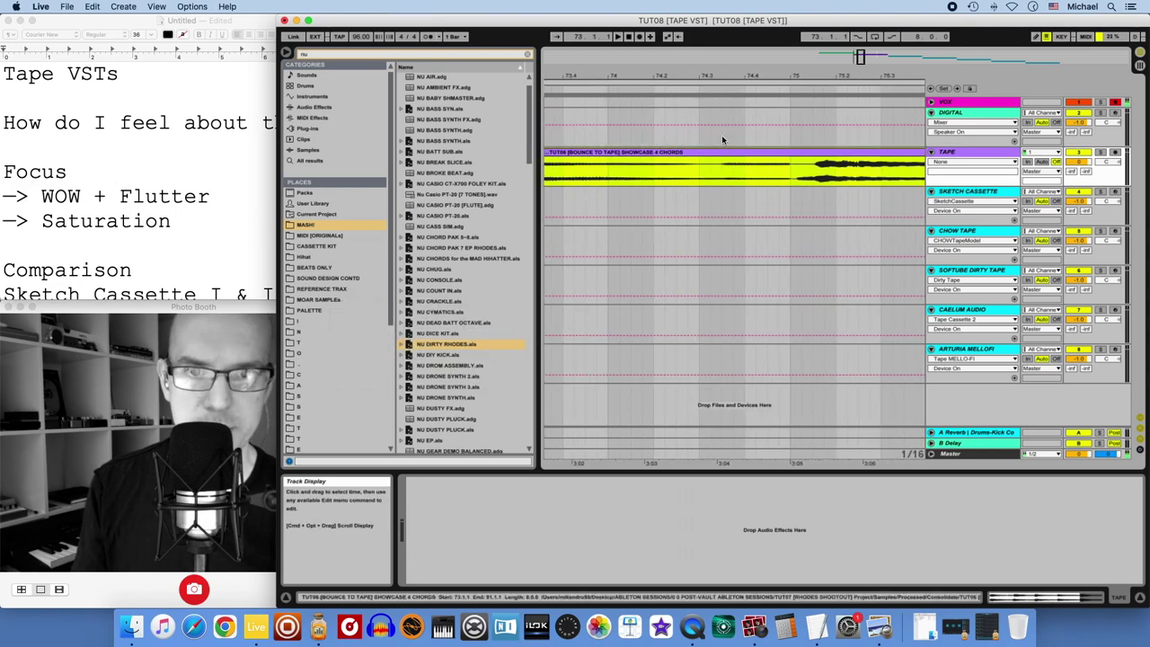
pyautogui.moveTo(724, 86); pyautogui.dragTo(722, 75)
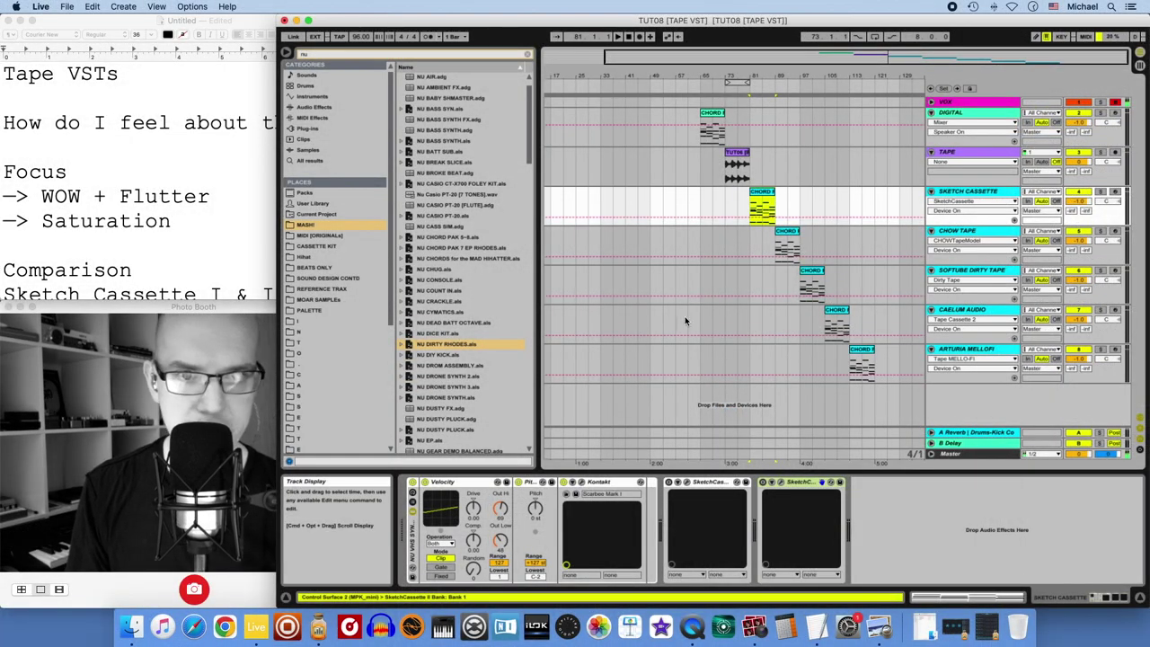
# Play the Sketch Cassette chords, inspect SketchCassette's Flutter Depth near bar 81, then reselect the TAPE clip.
pyautogui.press('space')
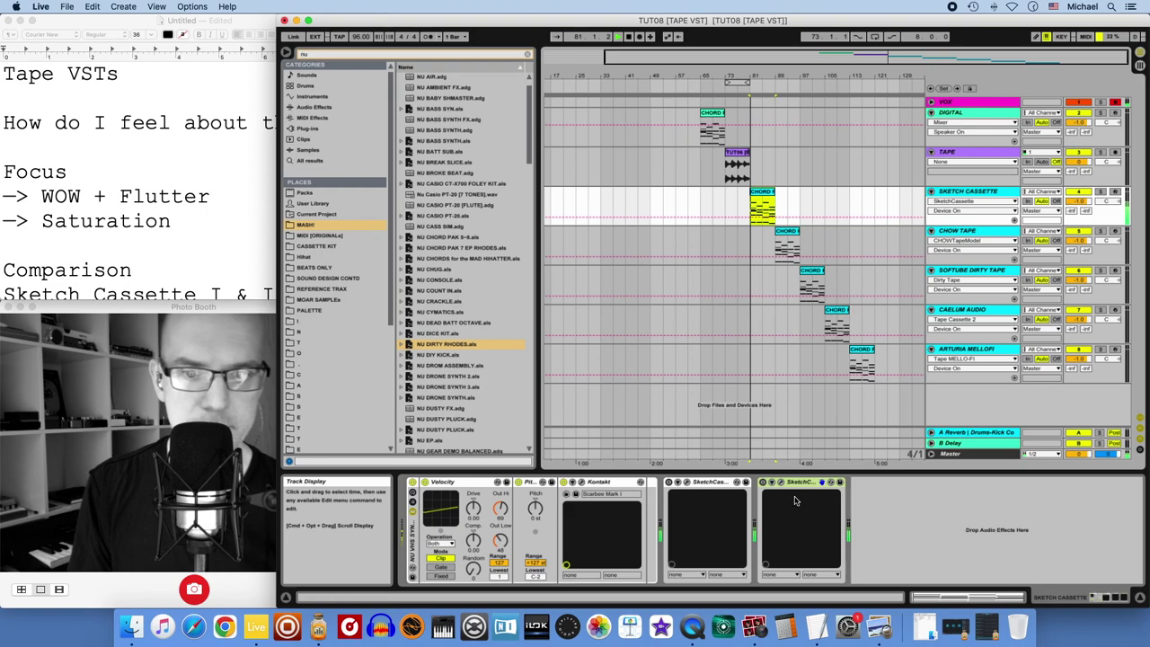
pyautogui.click(685, 491)
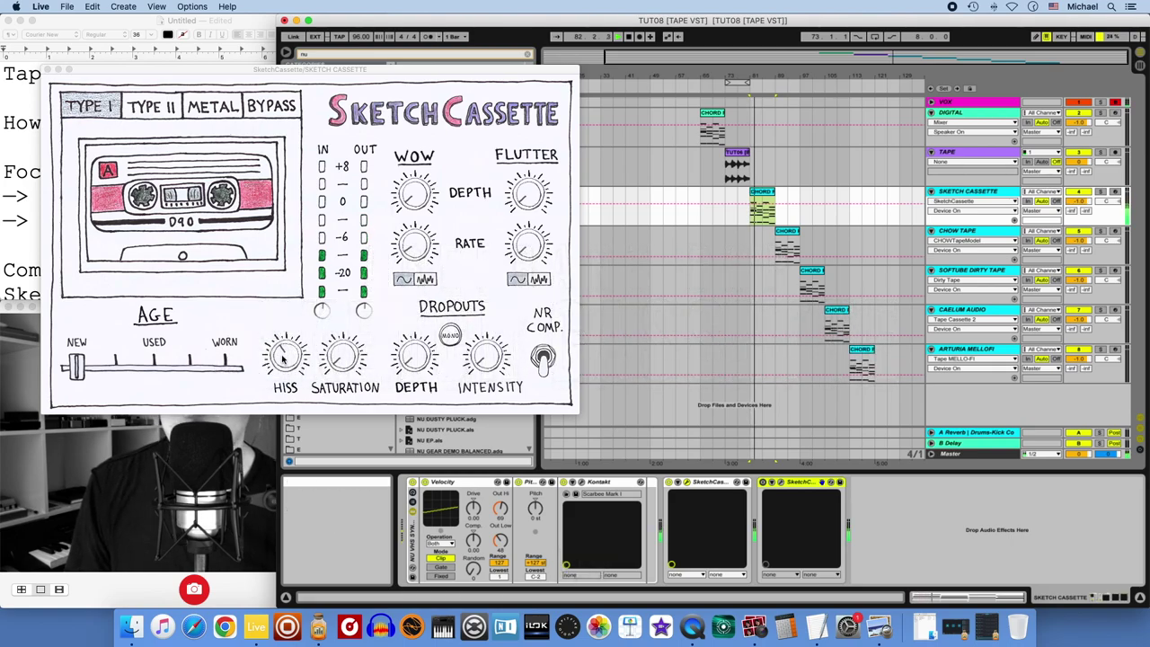
pyautogui.moveTo(755, 76); pyautogui.dragTo(755, 178)
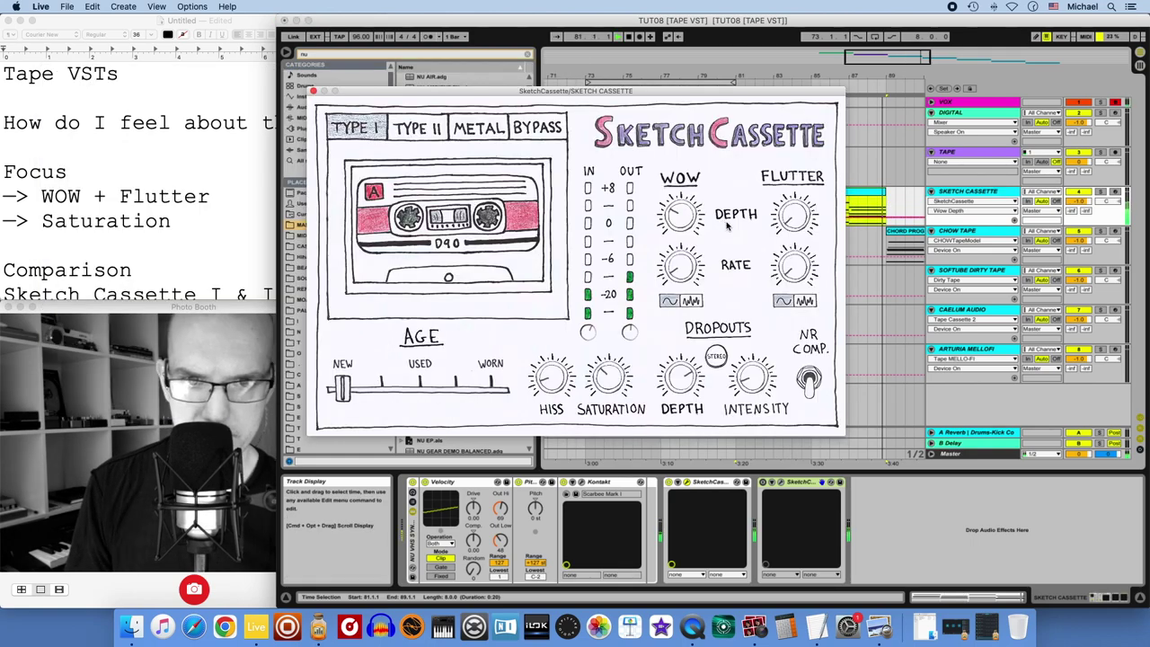
pyautogui.click(795, 196)
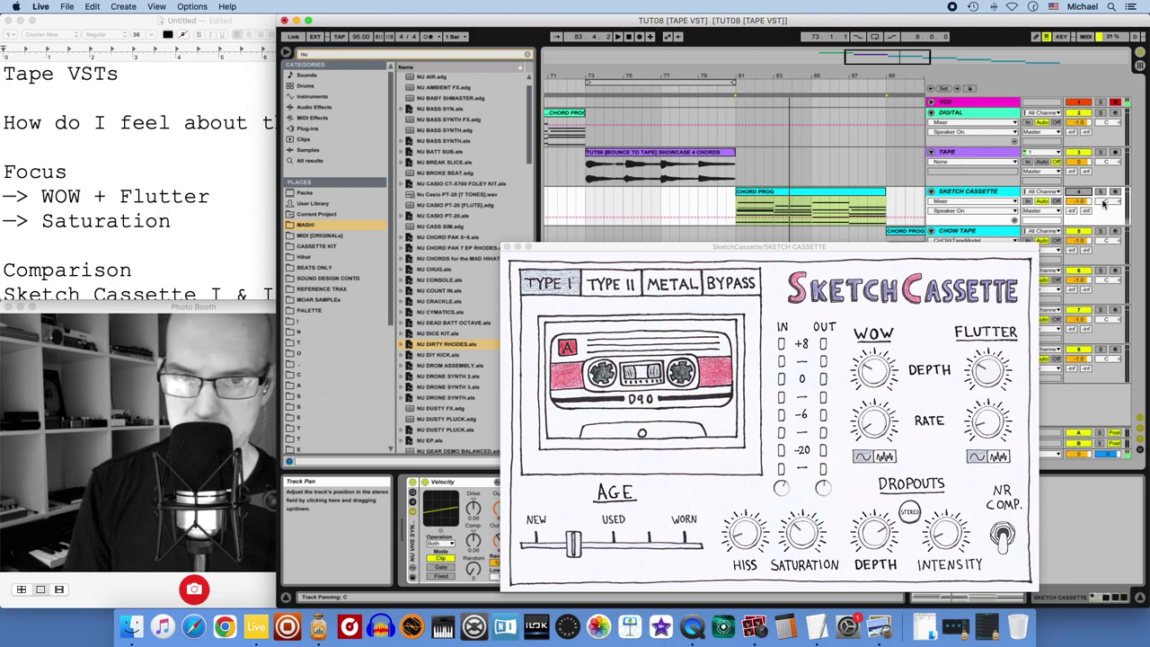
pyautogui.press('space')
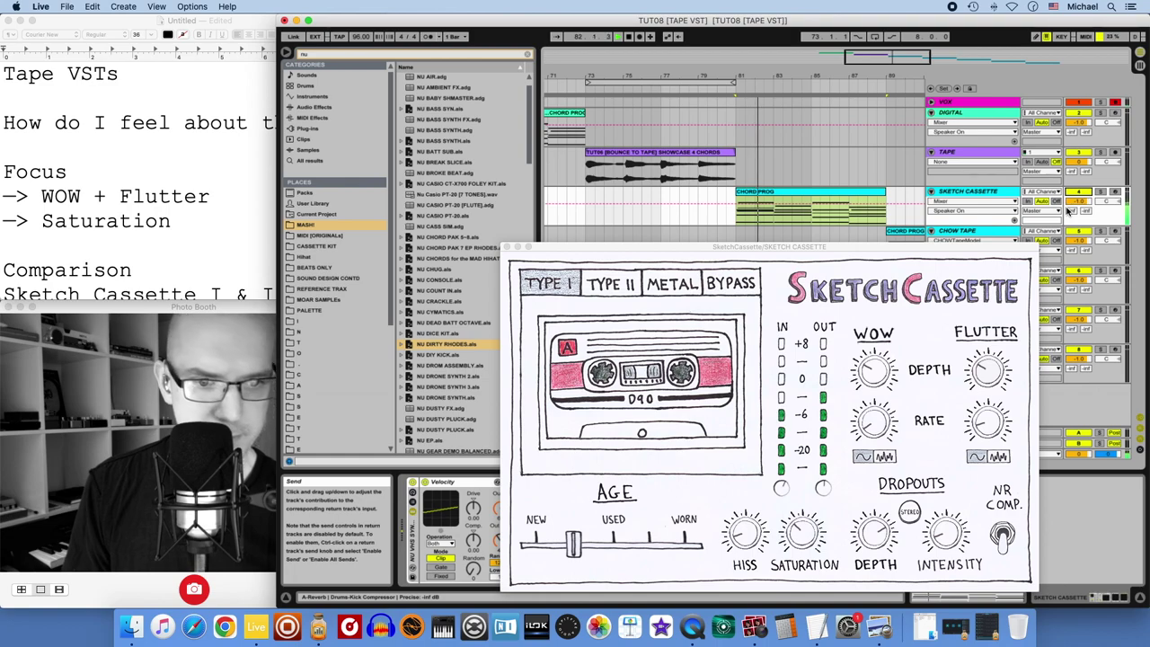
pyautogui.click(602, 154)
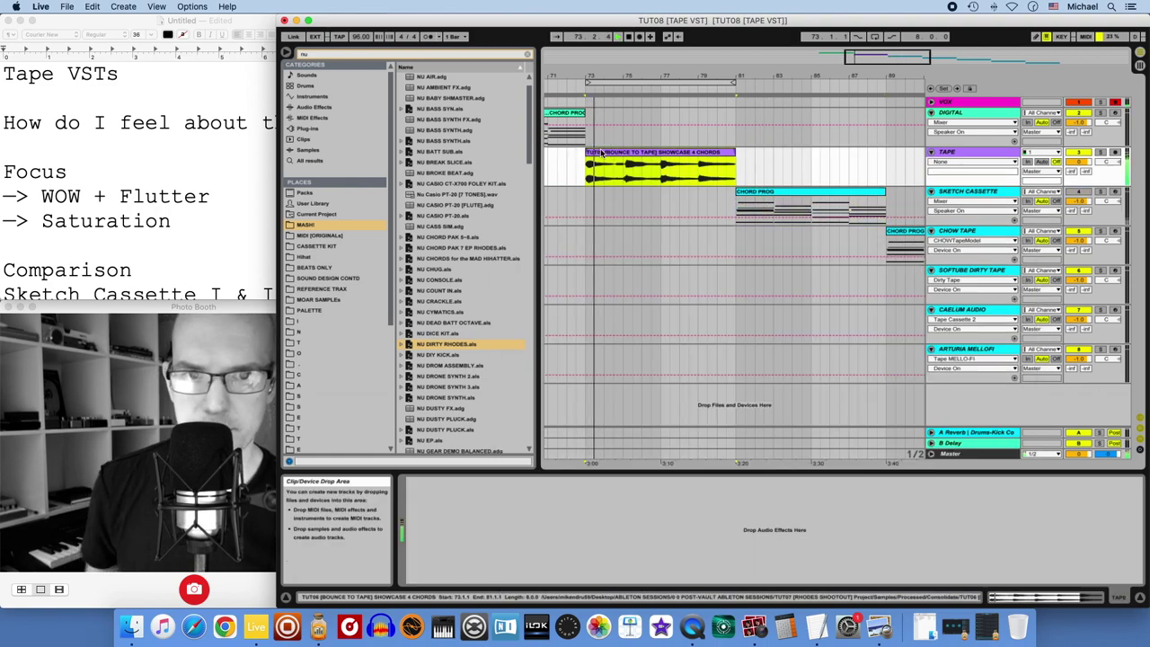
# Lower the TAPE track's volume to -3.7 dB in Session View and return to Arrangement View.
pyautogui.press('Tab')
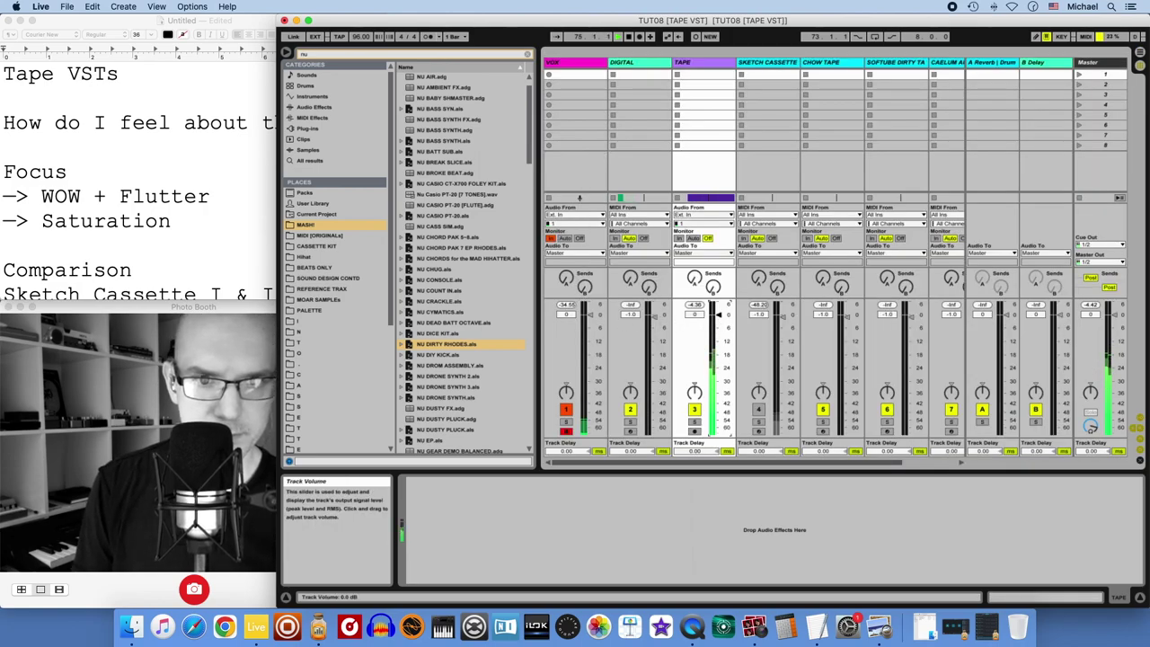
pyautogui.moveTo(718, 315); pyautogui.dragTo(718, 318)
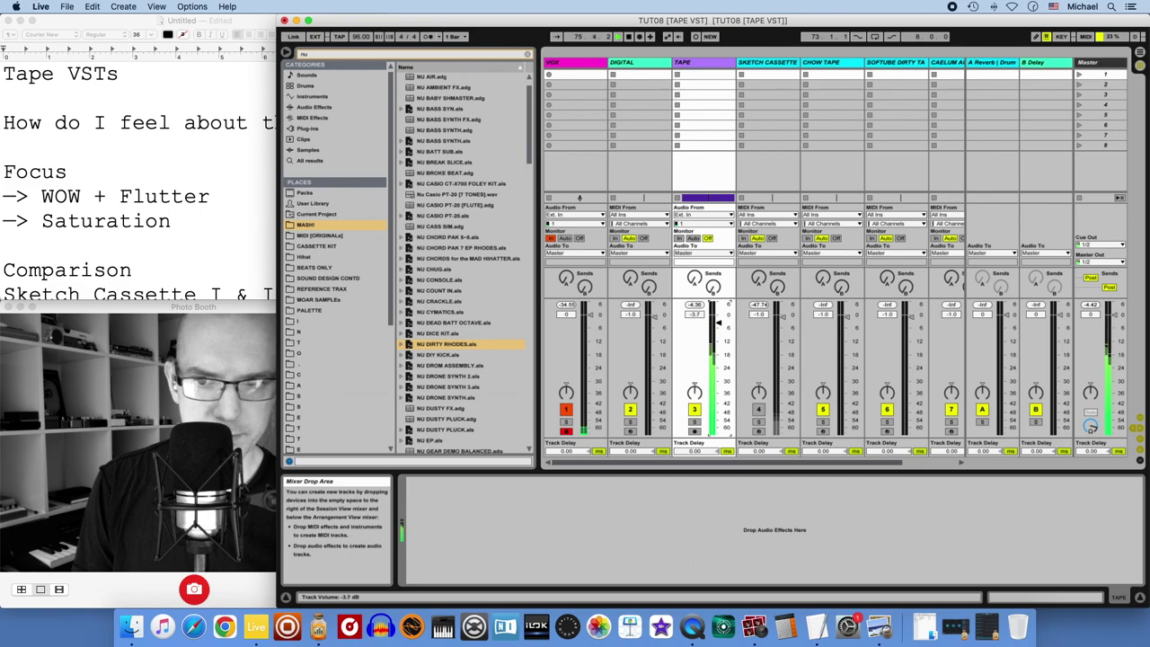
pyautogui.press('Tab')
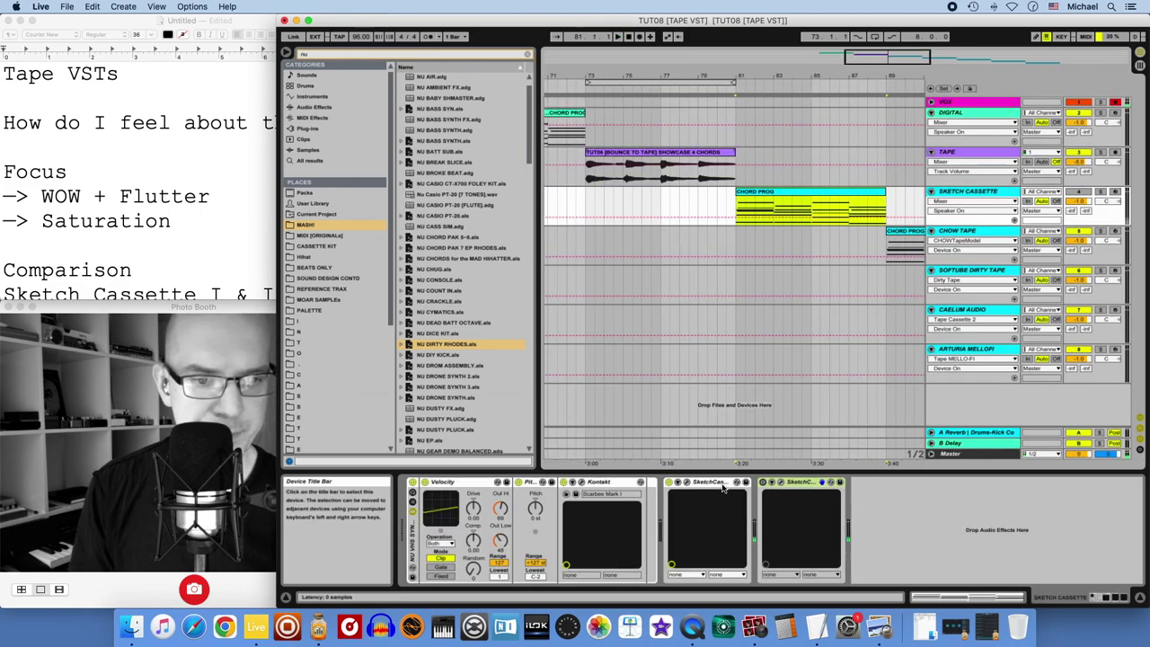
pyautogui.click(780, 483)
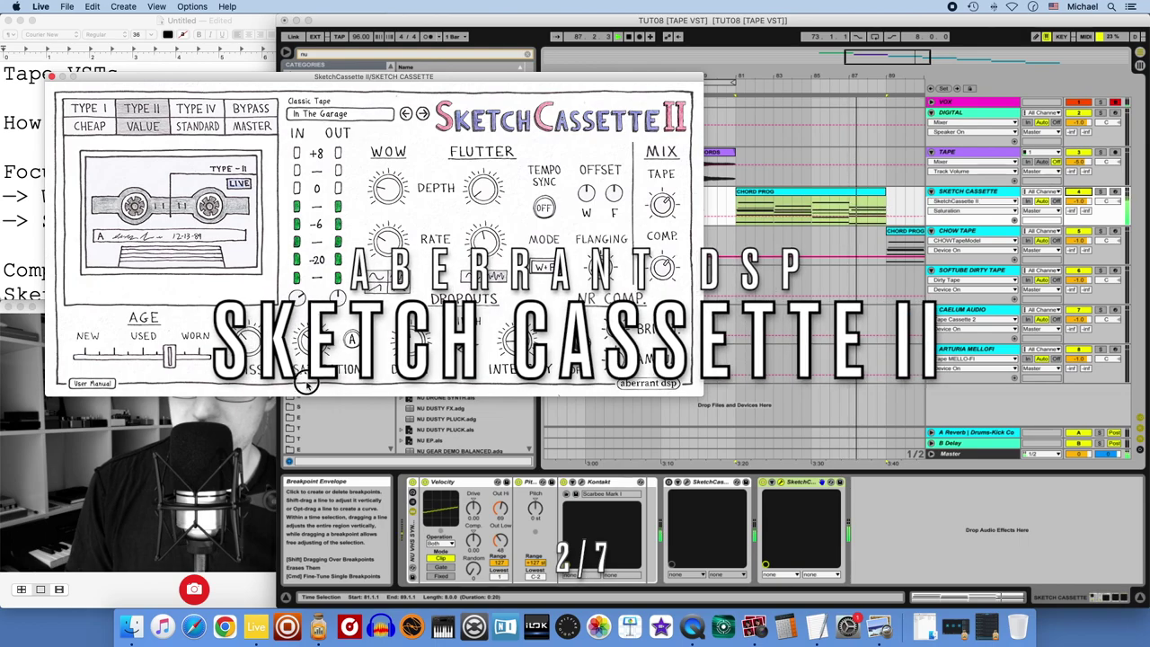
# With chords playing from bar 81, raise SketchCassette II's flutter rate to 11.76 Hz.
pyautogui.moveTo(382, 77); pyautogui.dragTo(685, 52)
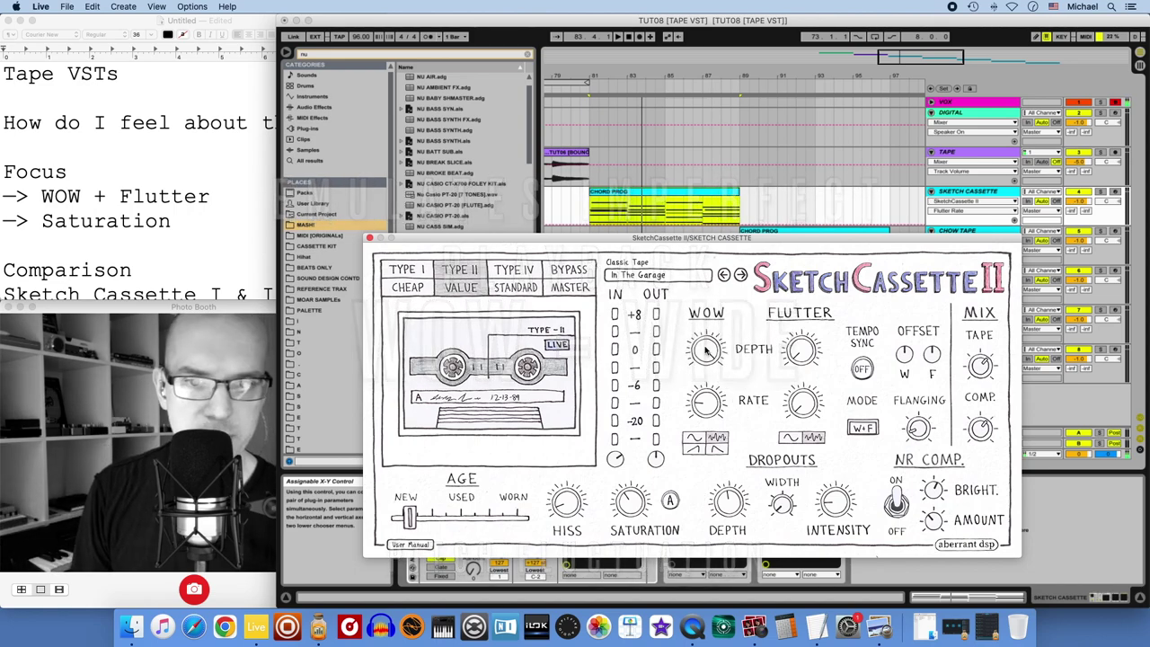
pyautogui.click(707, 350)
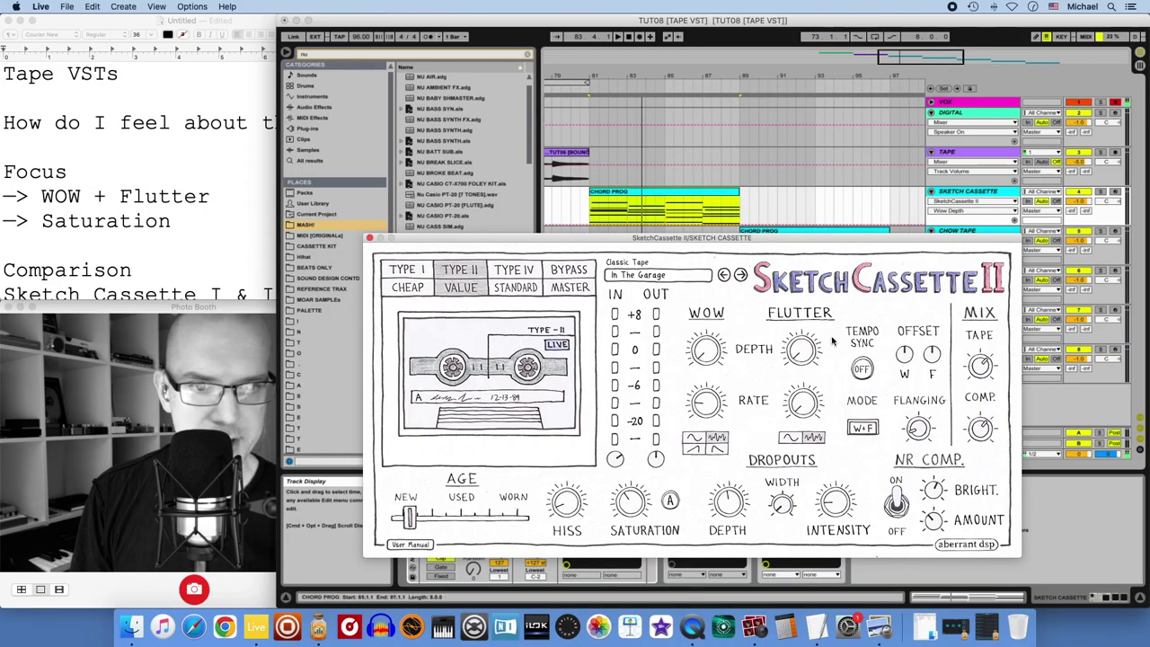
pyautogui.press('space')
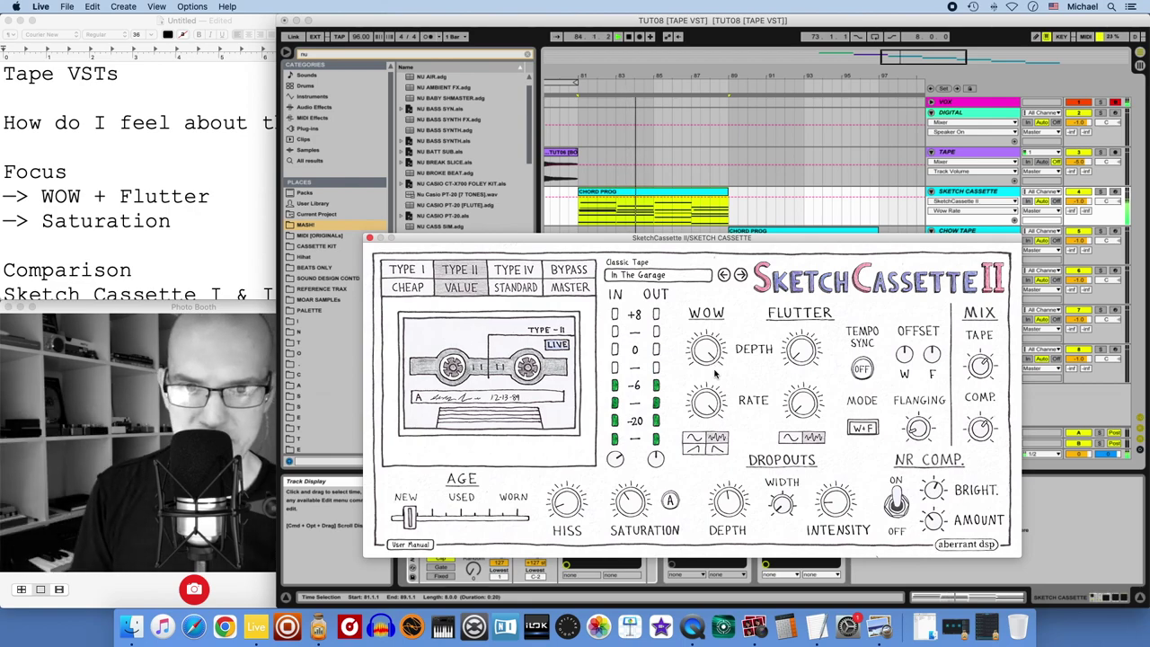
pyautogui.click(804, 347)
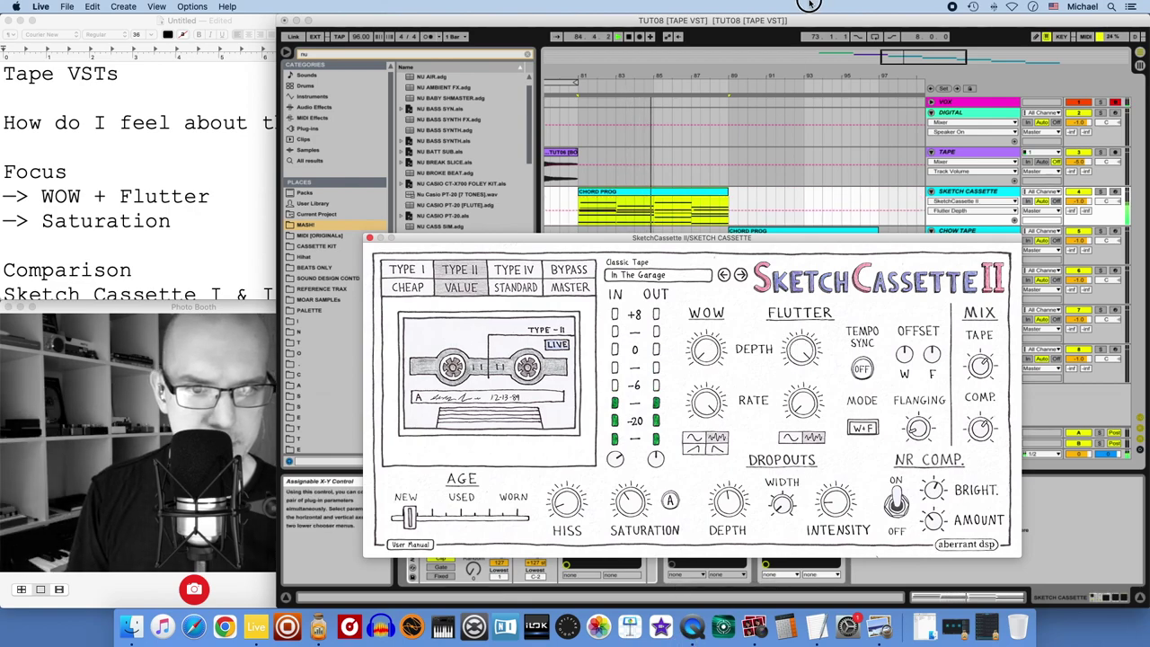
pyautogui.moveTo(798, 403); pyautogui.dragTo(799, 255)
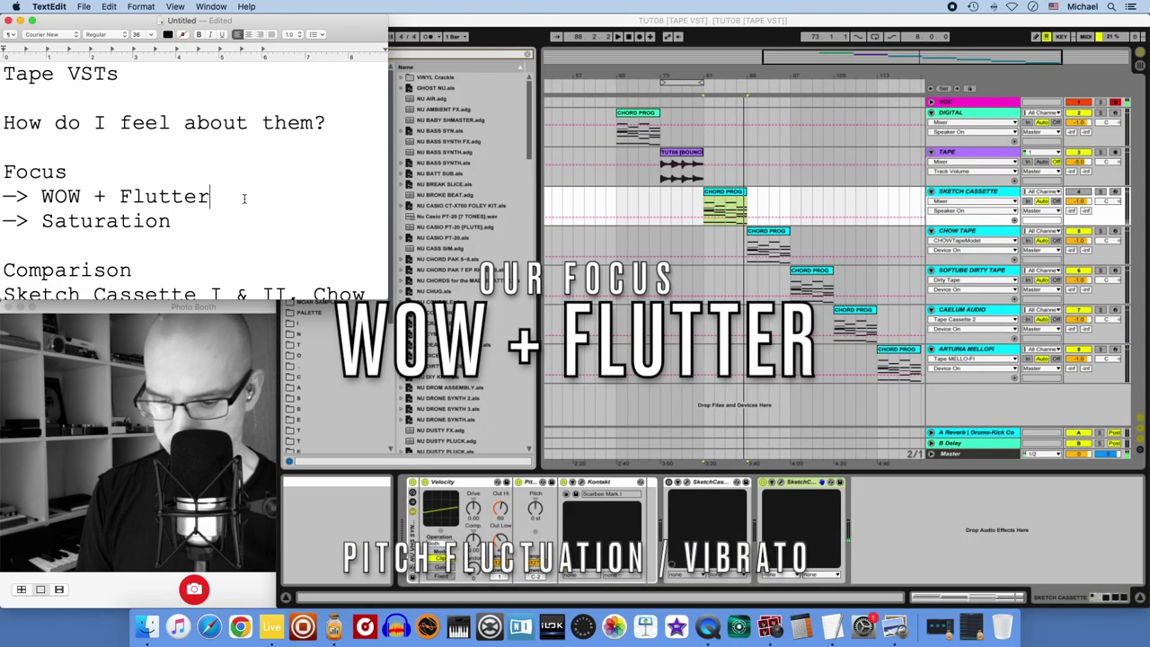
# Annotate Flutter with ': Pitch Modulation / Vibrato' and Saturation with ': distortion (rumble, growl) - richness, harmonics'.
pyautogui.write(': Pitch ')
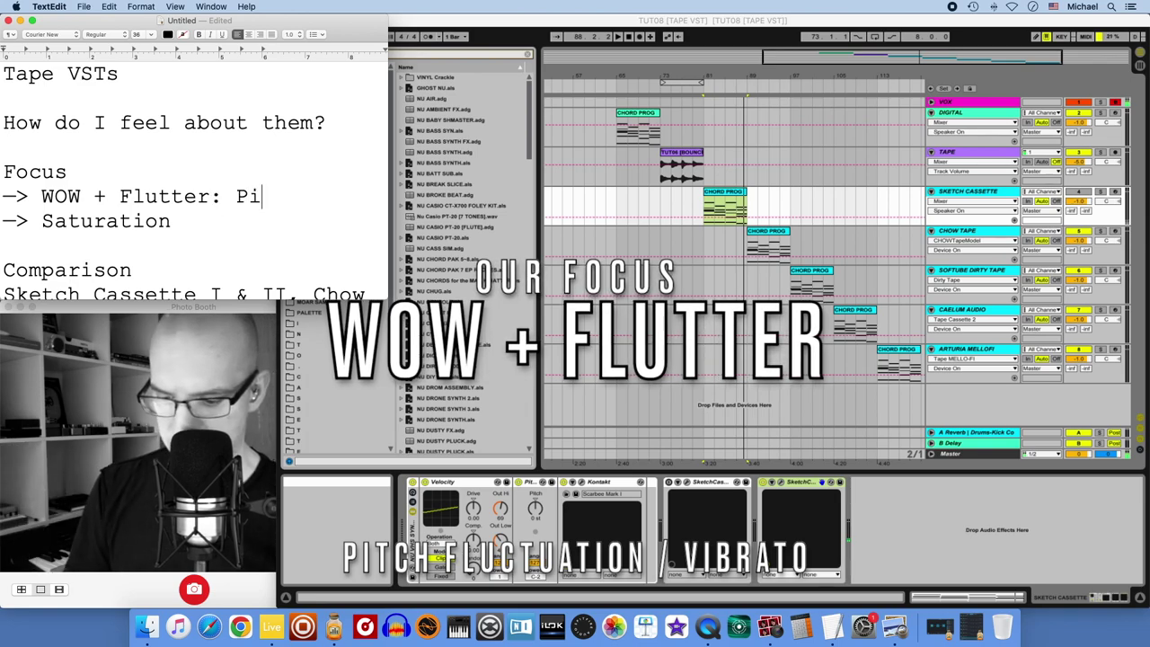
pyautogui.write('Modulation / Vibrato')
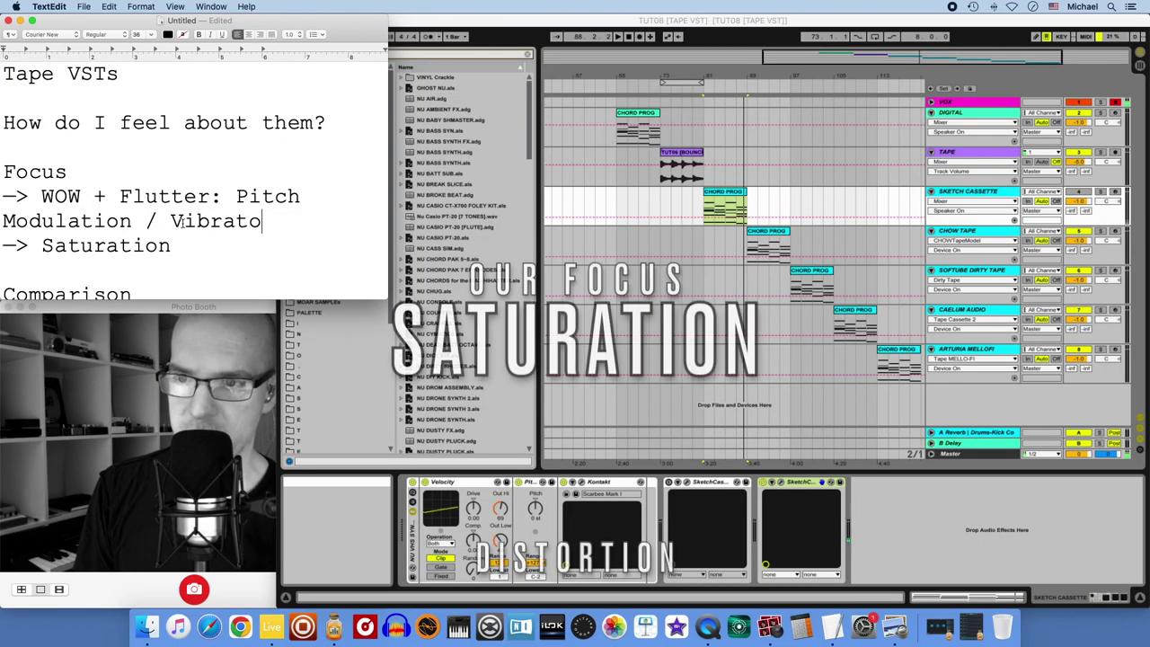
pyautogui.click(187, 248)
pyautogui.write(': dist')
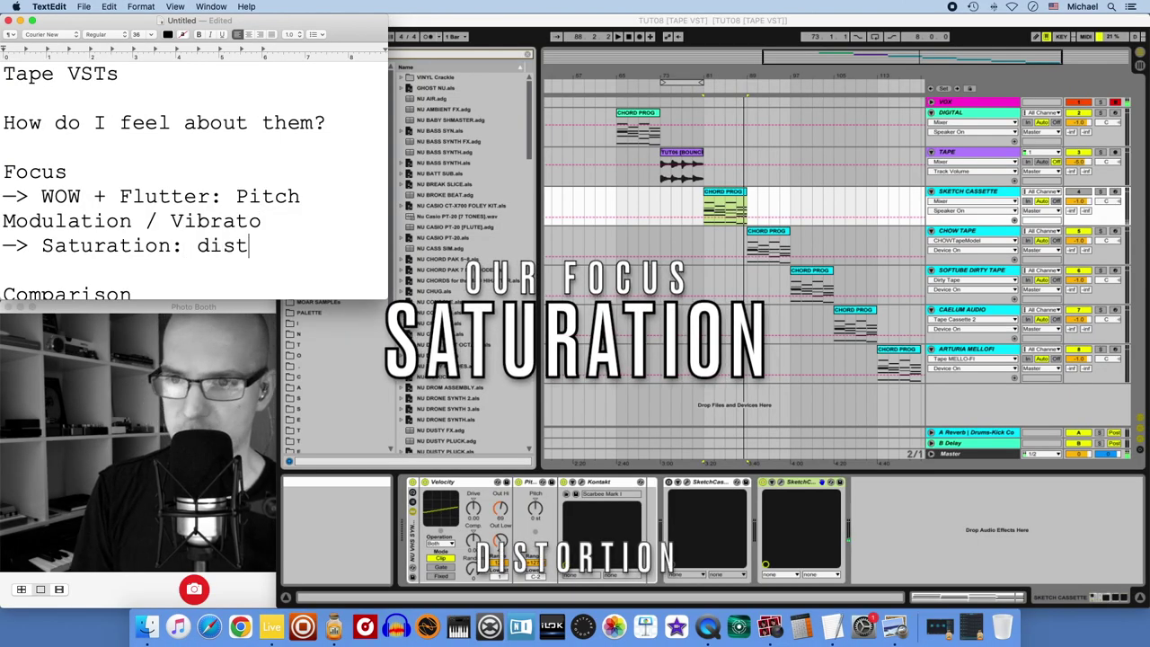
pyautogui.write('ortion')
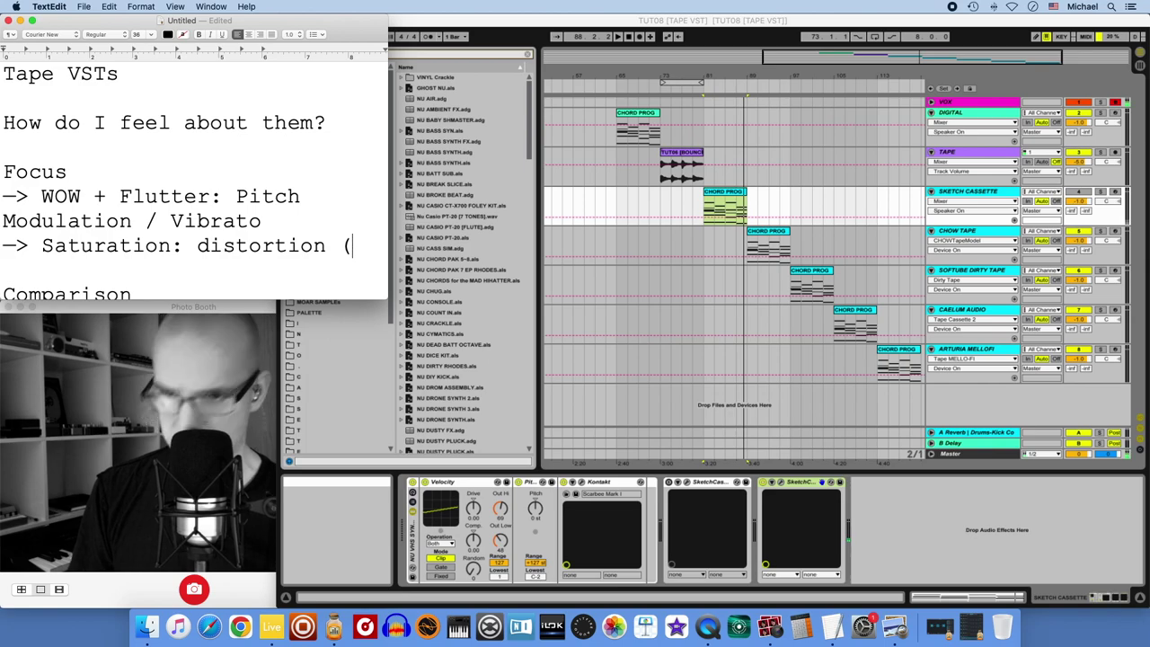
pyautogui.write('(rumble, grow')
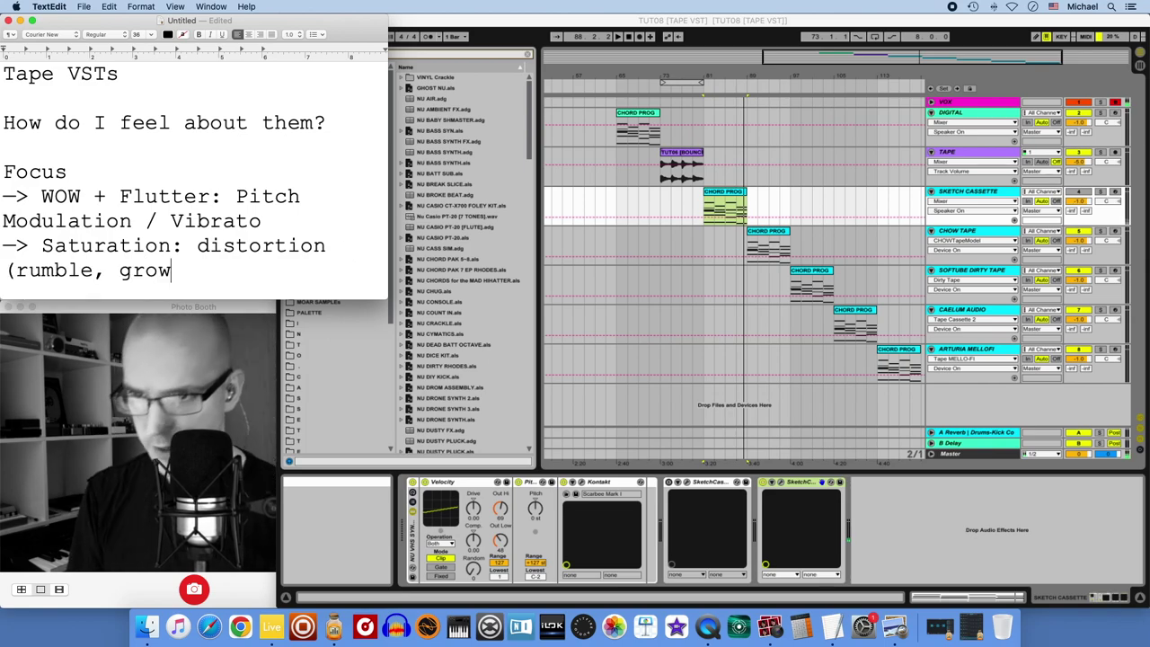
pyautogui.write('l) - richness')
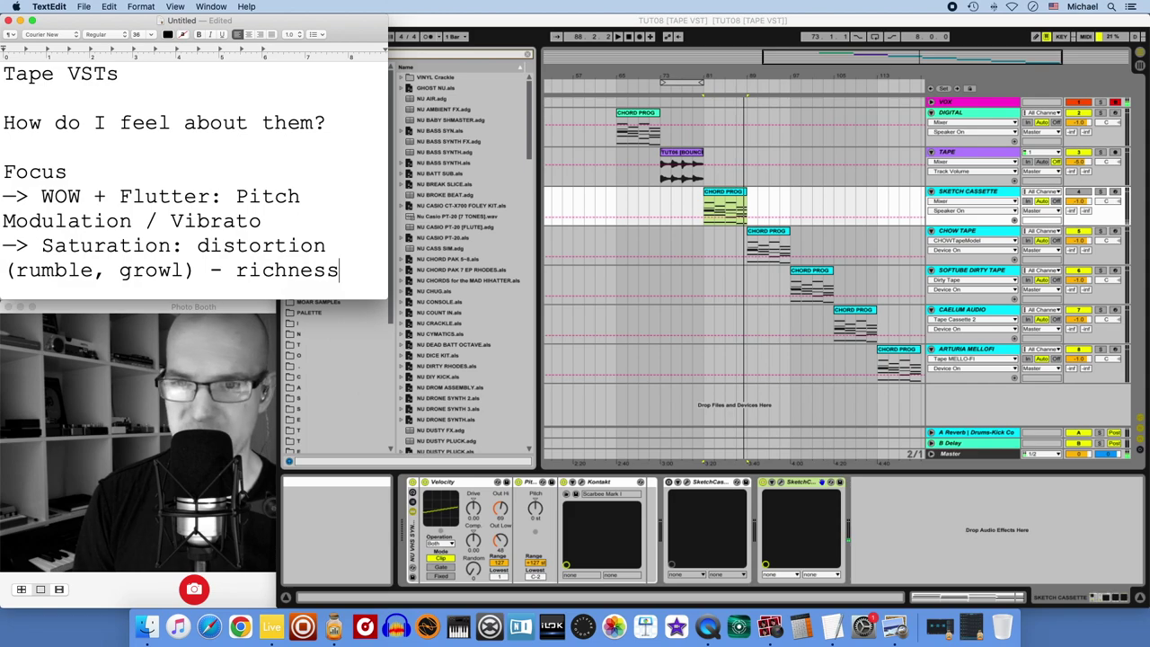
pyautogui.write(', harmonics')
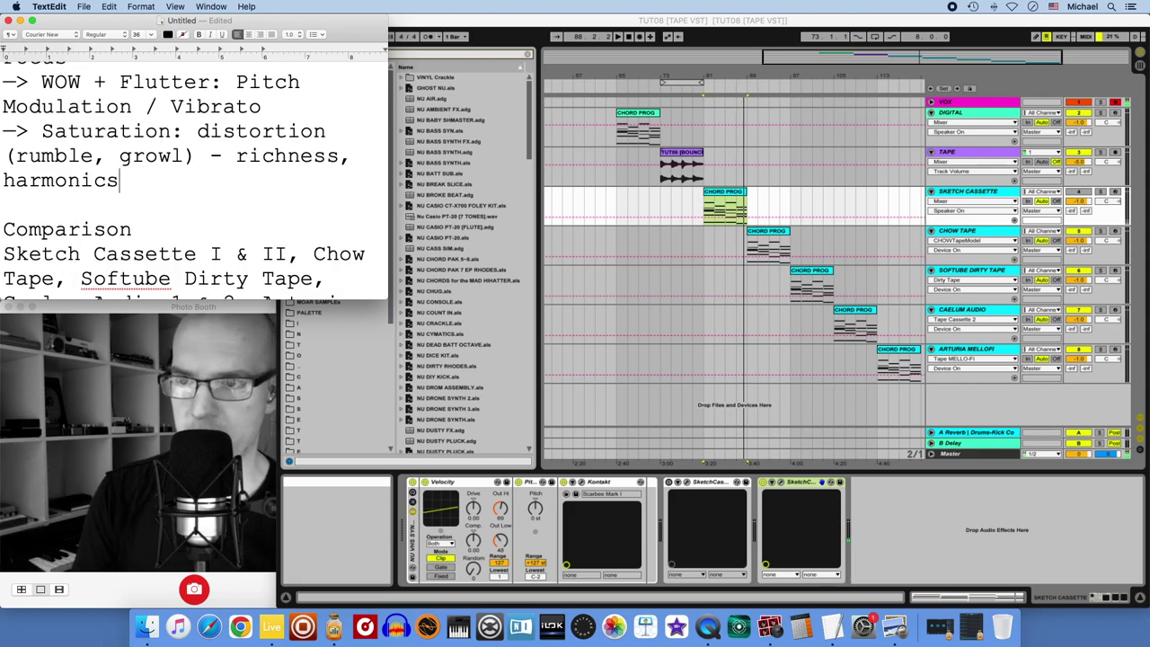
# Back in Live, play the CHOW TAPE track's chord clip.
pyautogui.press('super+Tab')
pyautogui.click(769, 244)
pyautogui.press('space')
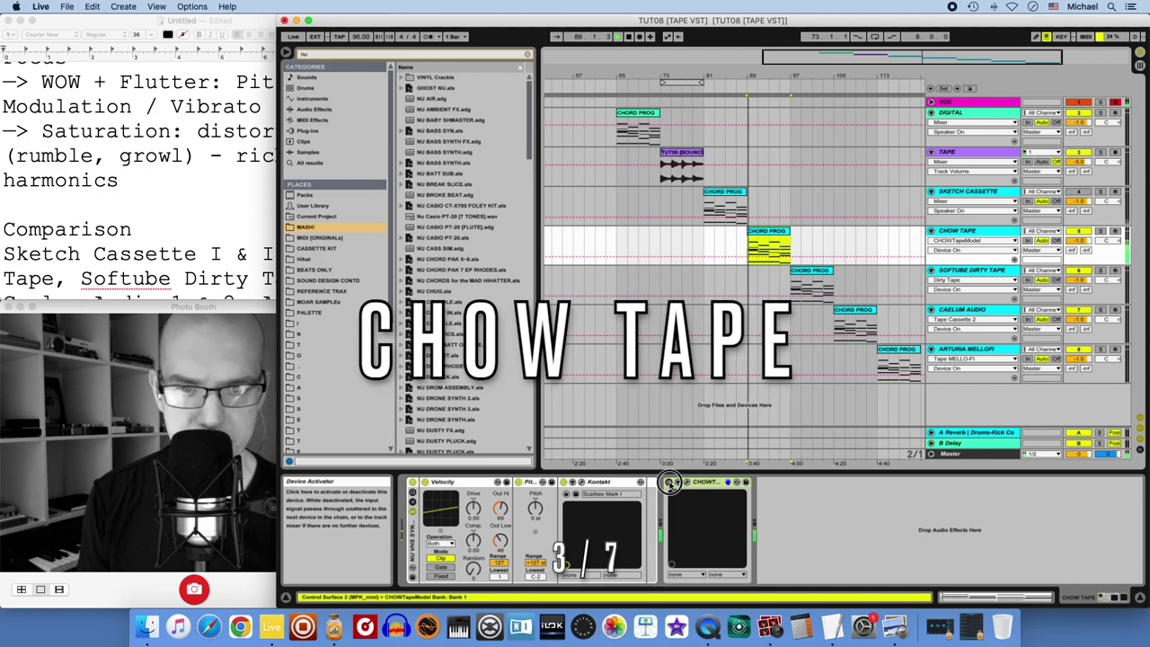
# Audition Chow Tape presets Woozy Chorus, LoFi and Old Tape, then return to LoFi.
pyautogui.click(668, 482)
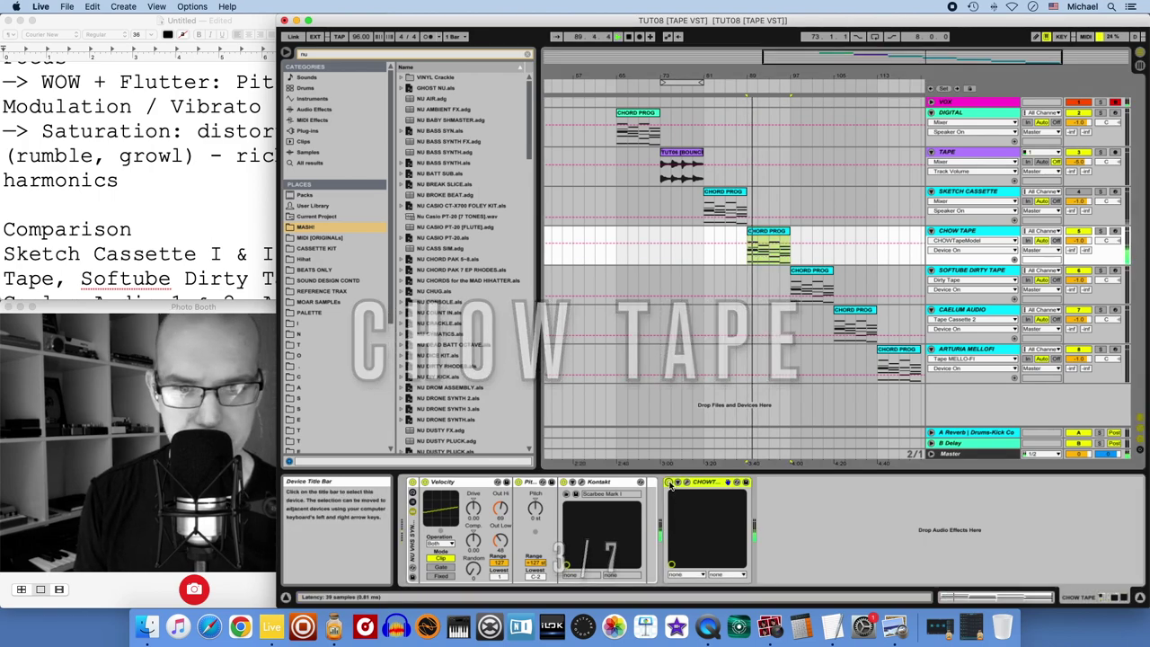
pyautogui.click(686, 482)
pyautogui.click(775, 232)
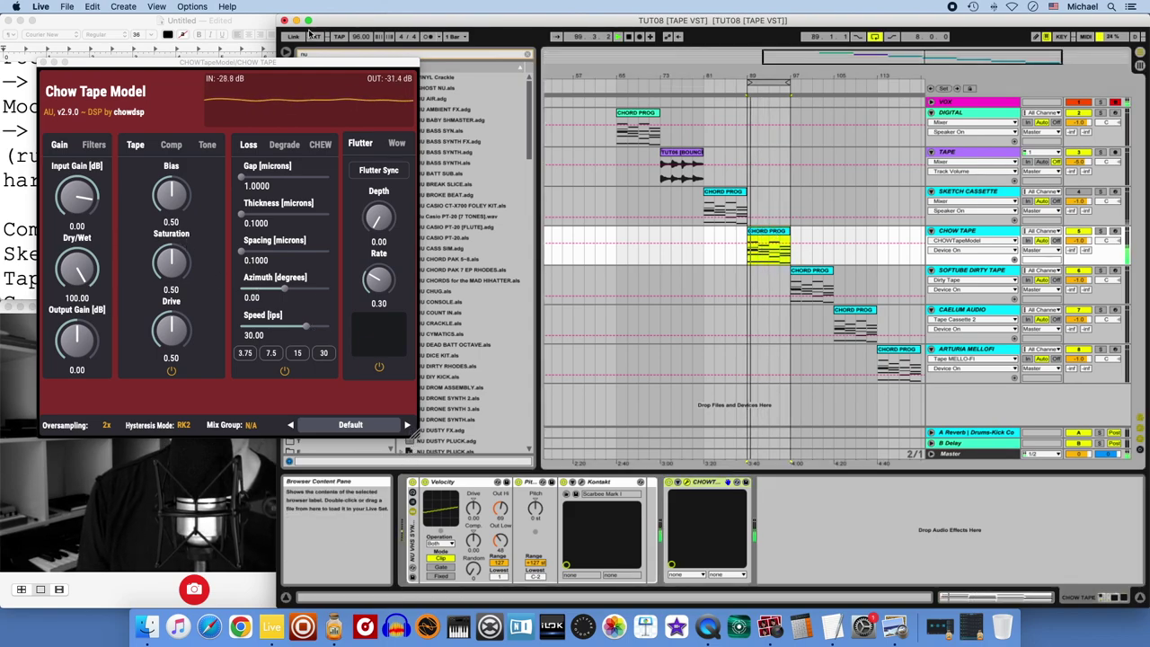
pyautogui.moveTo(408, 428); pyautogui.dragTo(716, 447)
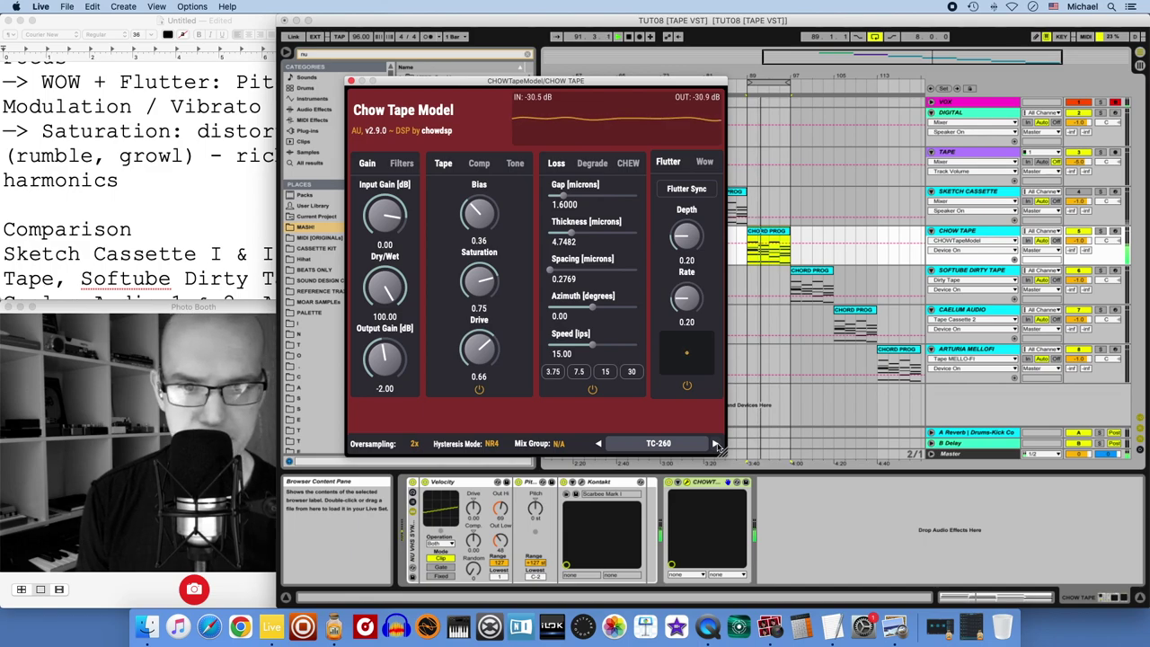
pyautogui.click(716, 444)
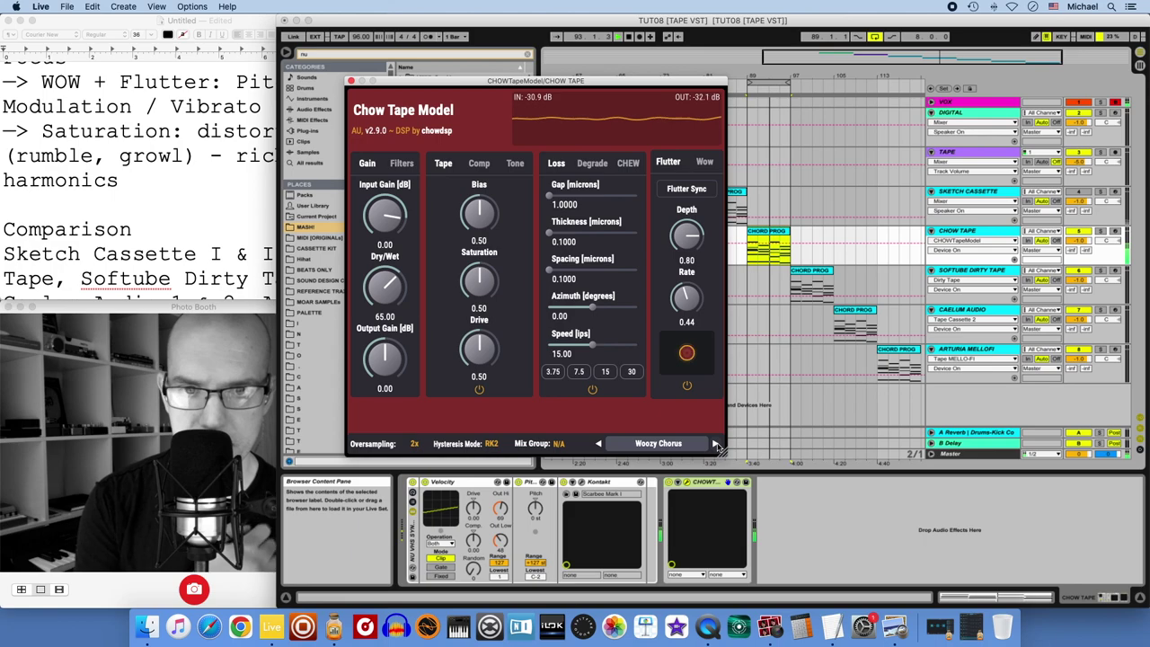
pyautogui.click(716, 444)
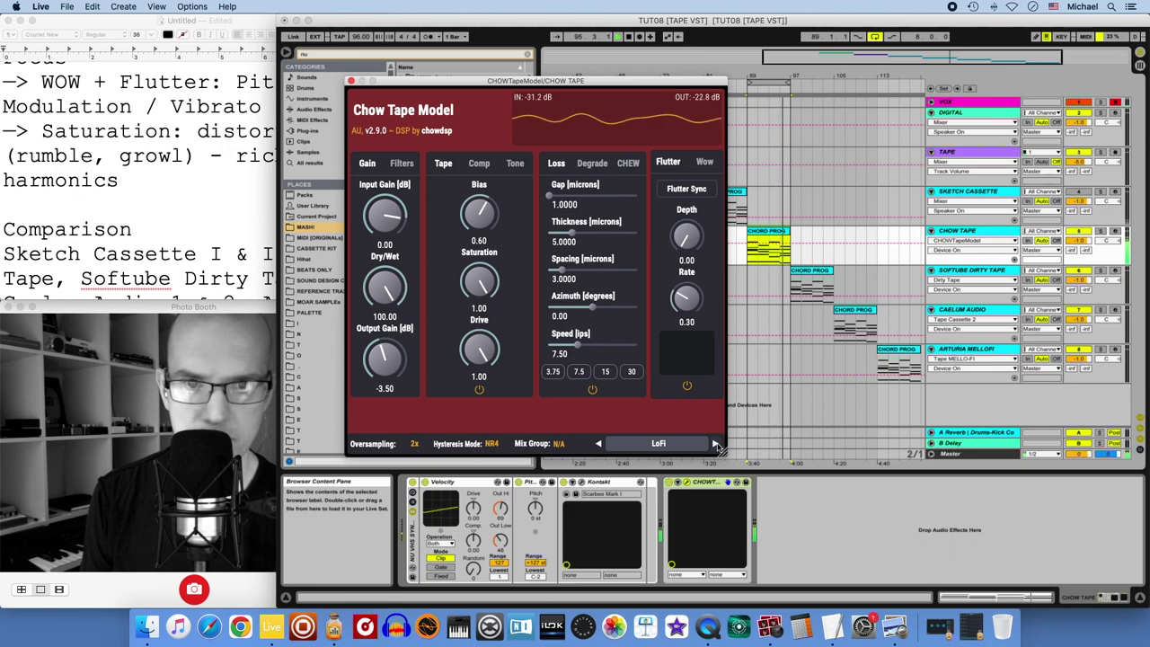
pyautogui.click(717, 444)
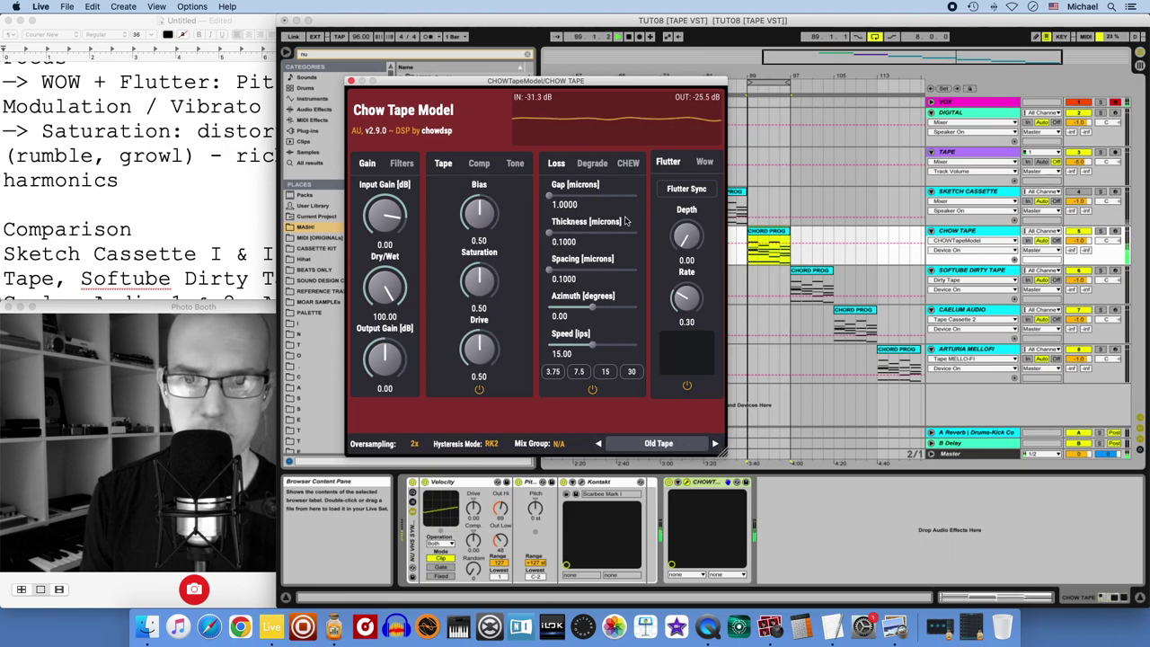
pyautogui.click(599, 444)
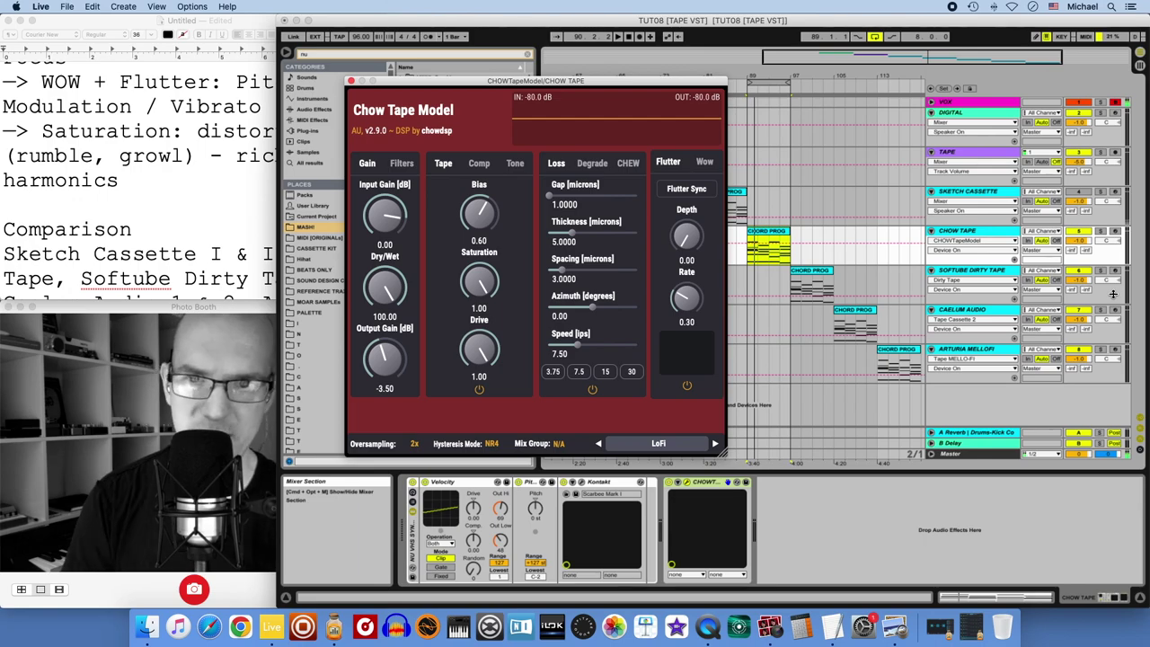
# Close the Chow Tape window and select the SOFTUBE DIRTY TAPE track.
pyautogui.click(672, 483)
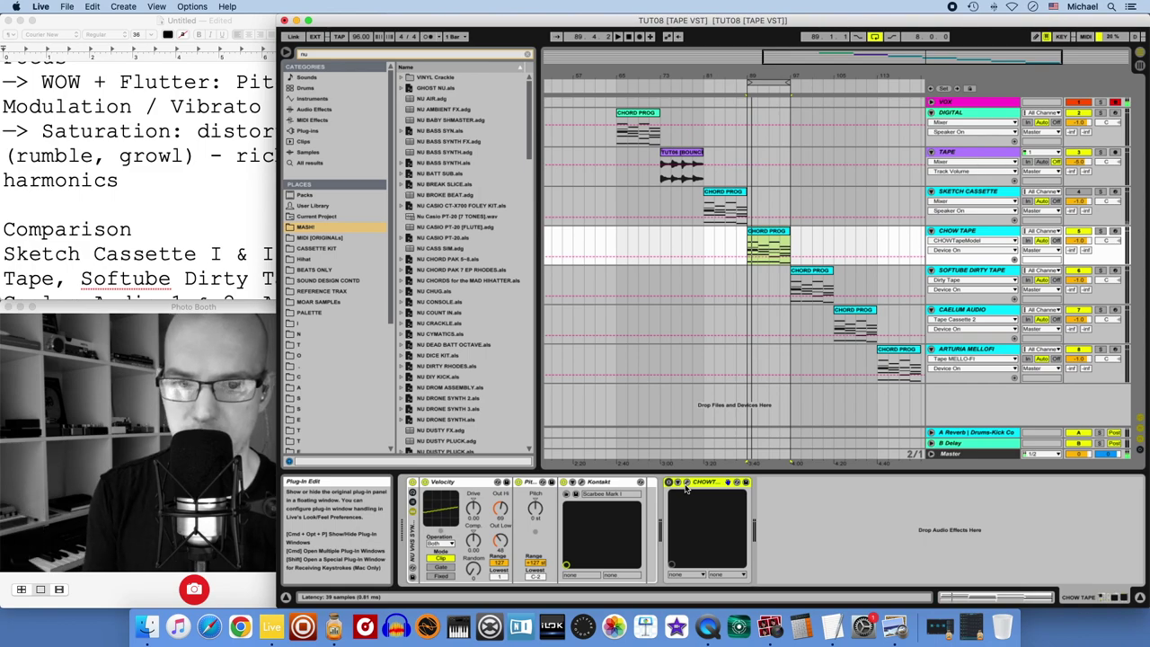
pyautogui.click(687, 485)
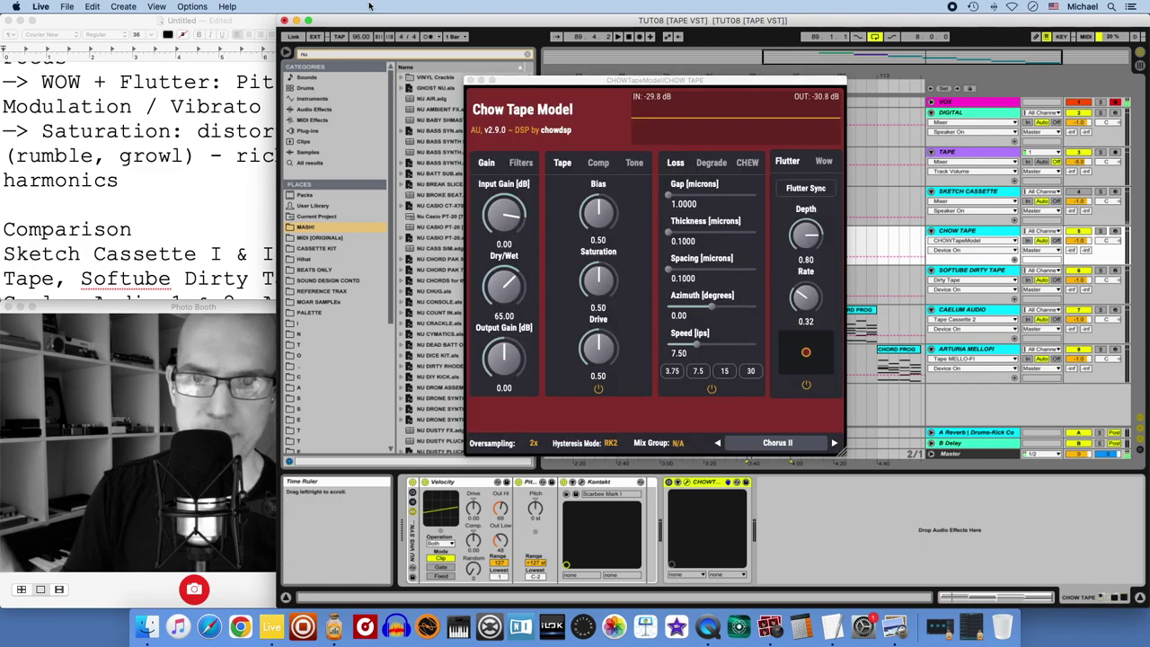
pyautogui.click(471, 81)
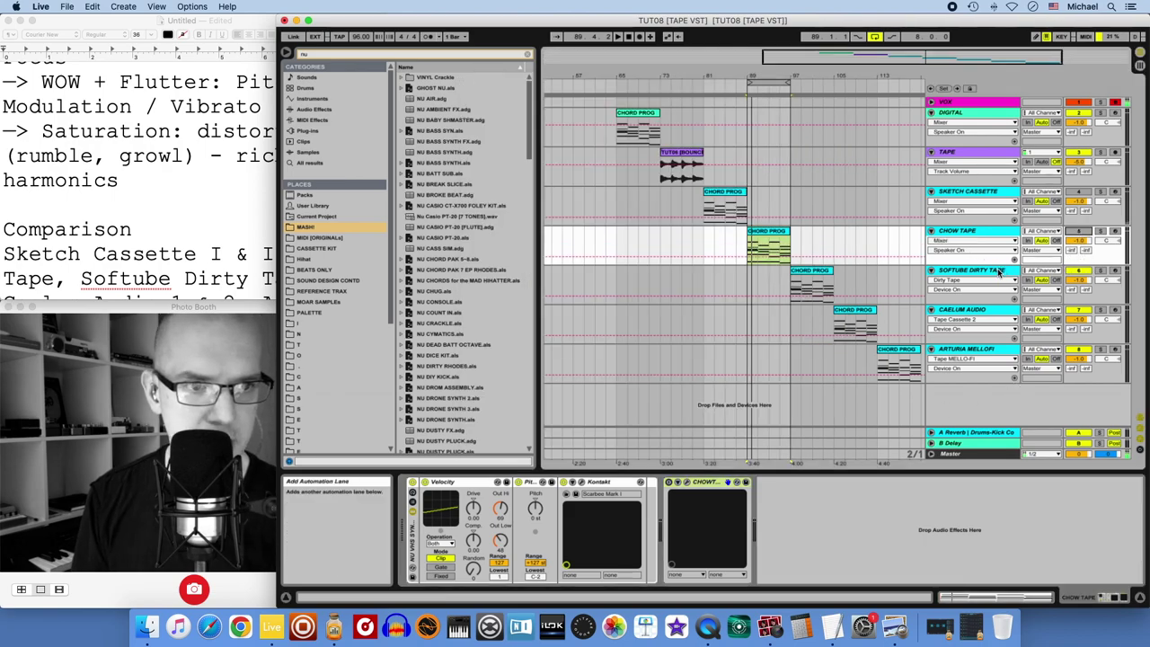
pyautogui.click(998, 275)
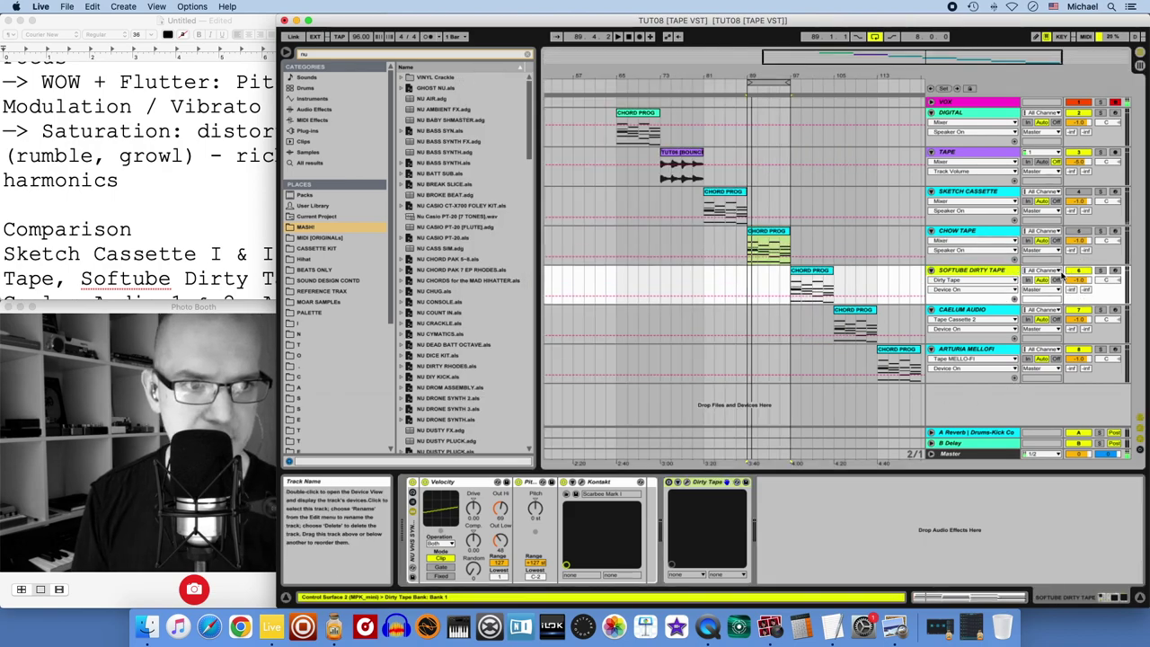
# Step through Dirty Tape presets starting from Coffee Filter.
pyautogui.click(689, 485)
pyautogui.moveTo(244, 86); pyautogui.dragTo(610, 107)
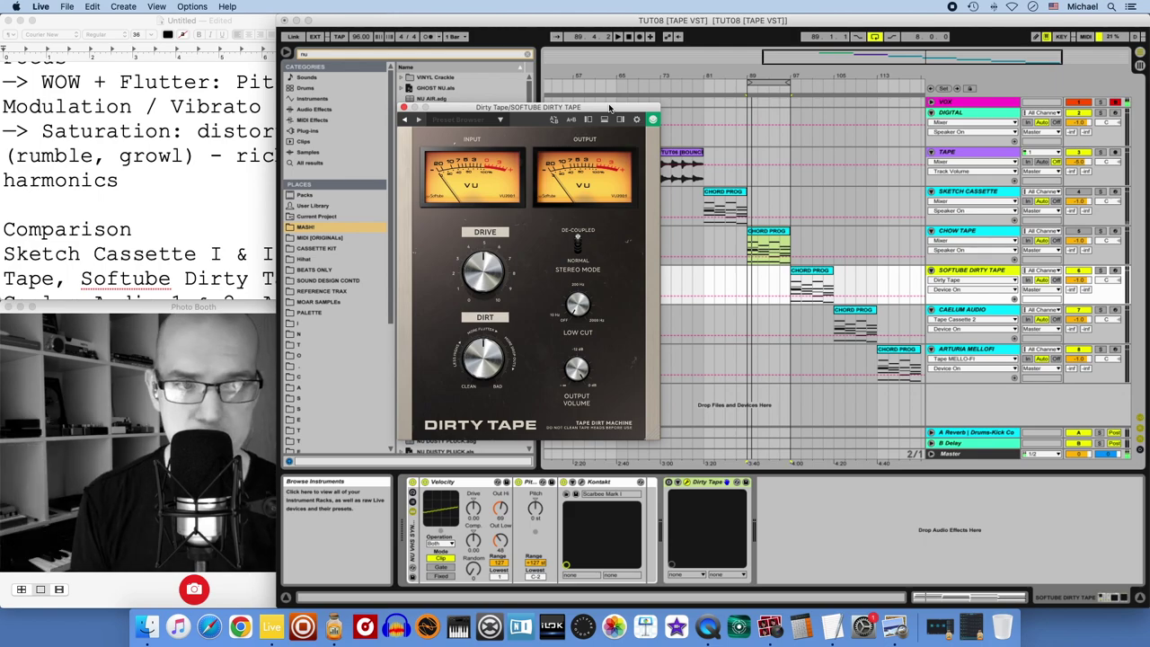
pyautogui.moveTo(526, 109); pyautogui.dragTo(533, 112)
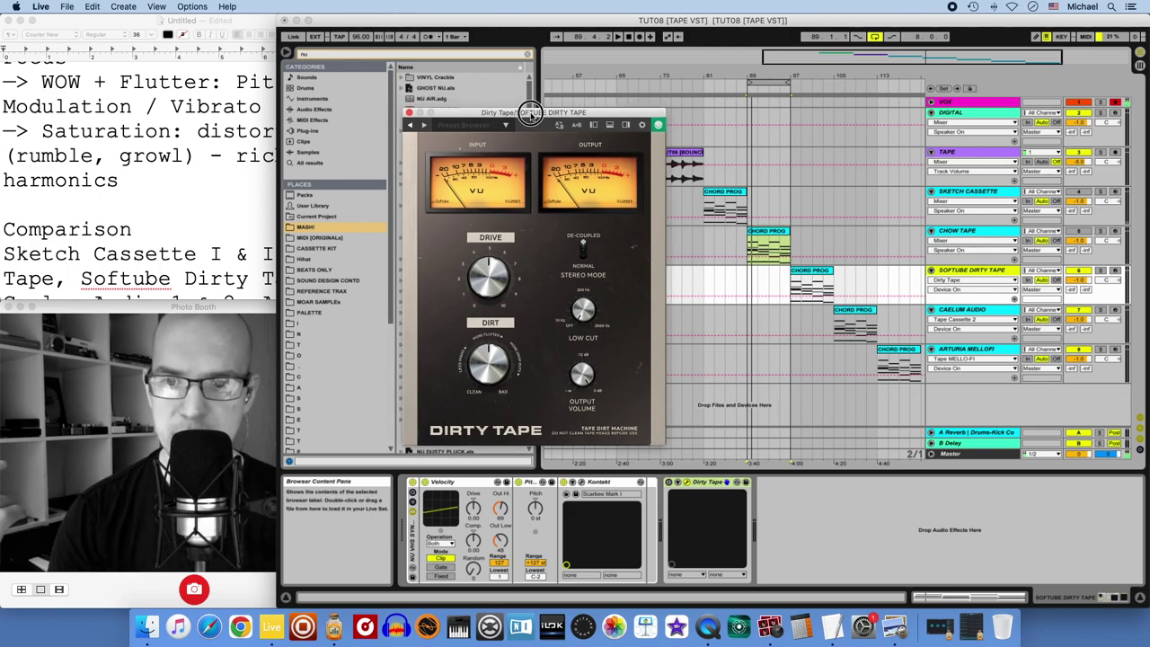
pyautogui.moveTo(531, 115); pyautogui.dragTo(534, 110)
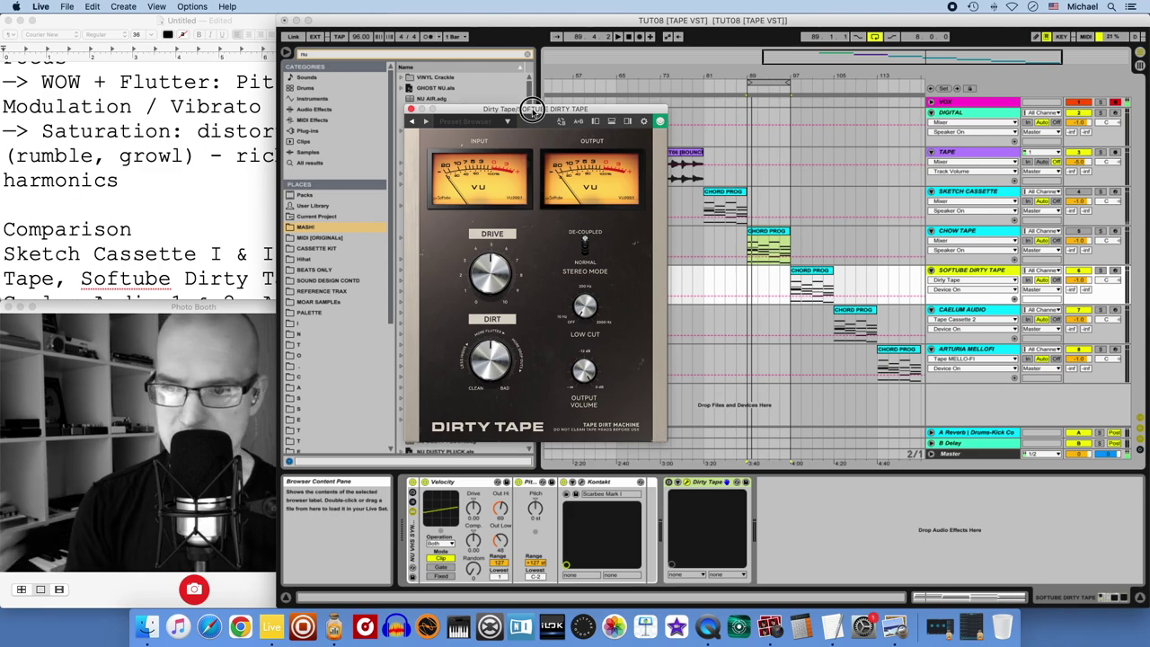
pyautogui.click(426, 122)
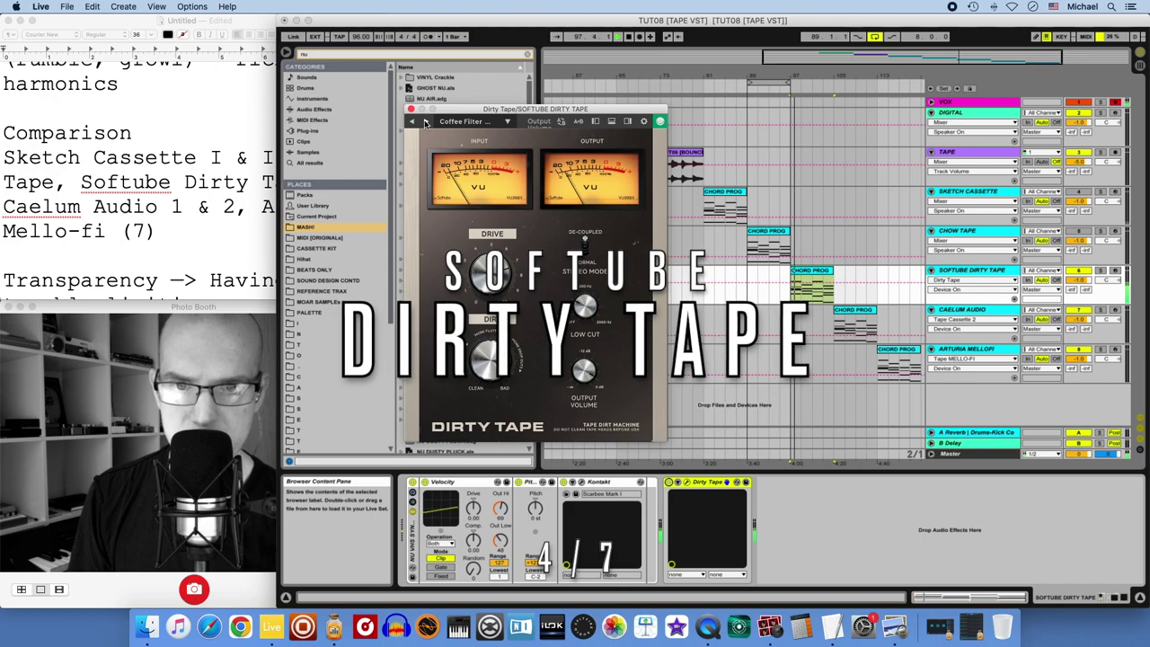
pyautogui.click(426, 122)
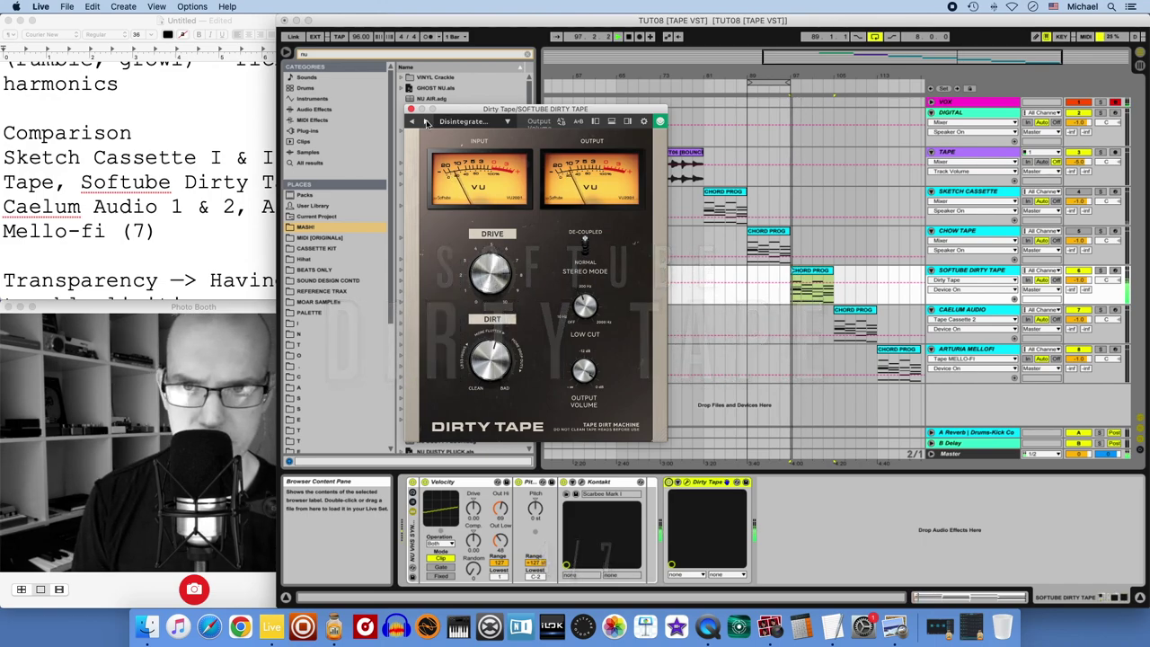
pyautogui.click(426, 121)
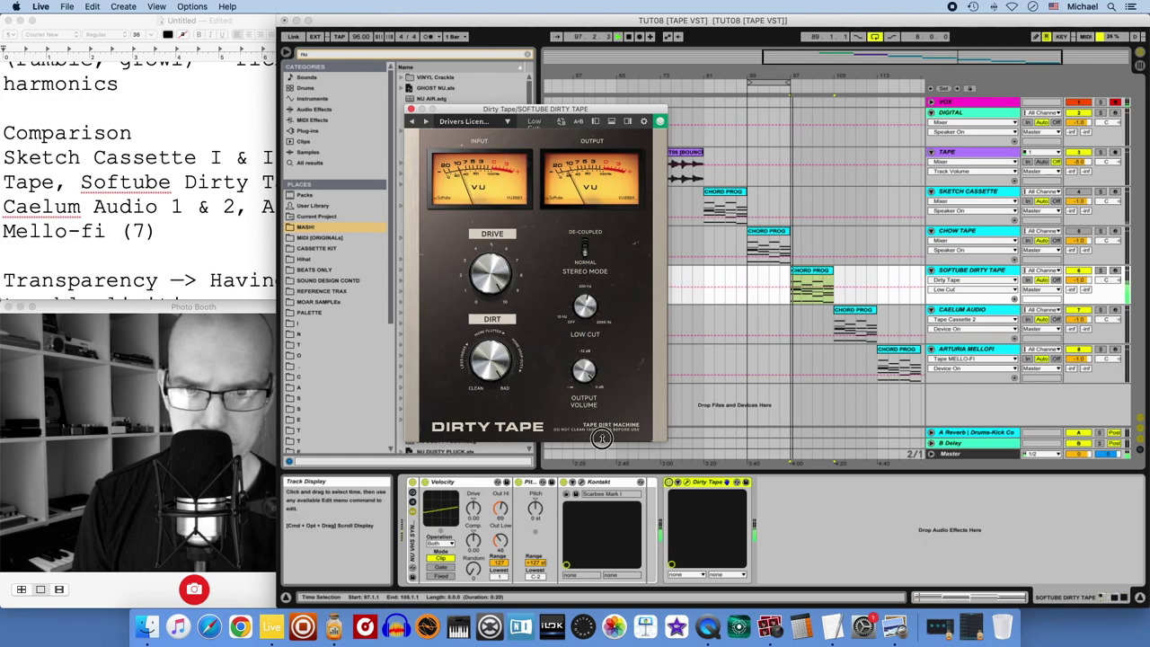
# Lower the Dirty Tape low cut, set stereo mode to de-coupled, and stop playback.
pyautogui.moveTo(584, 295); pyautogui.dragTo(582, 315)
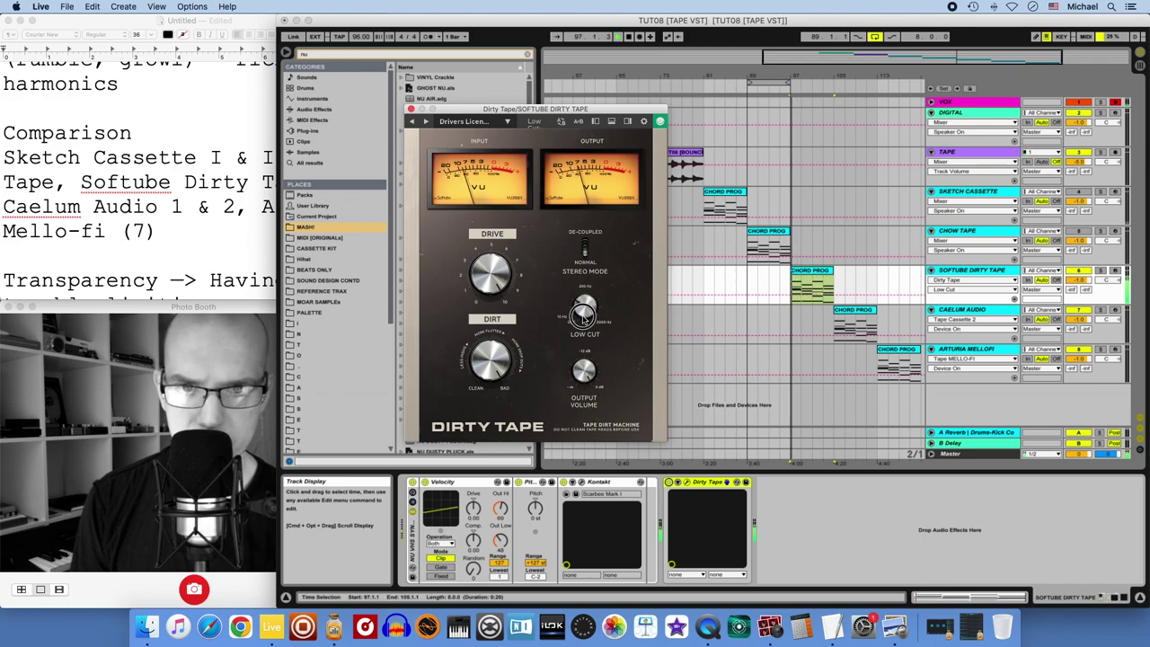
pyautogui.click(586, 244)
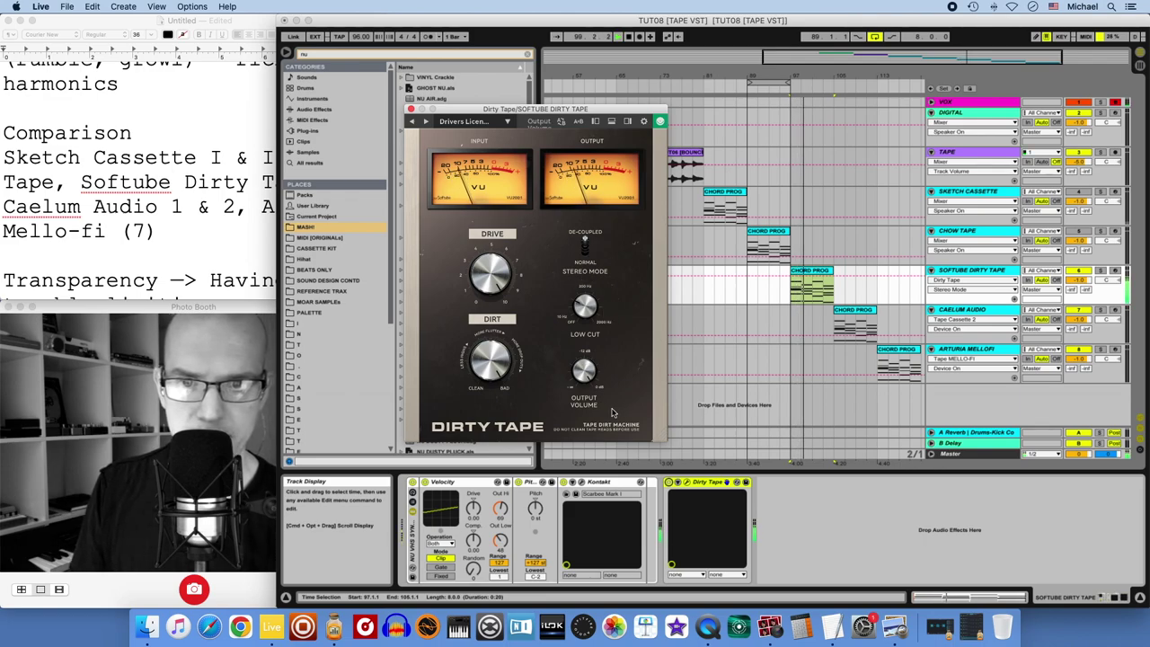
pyautogui.press('space')
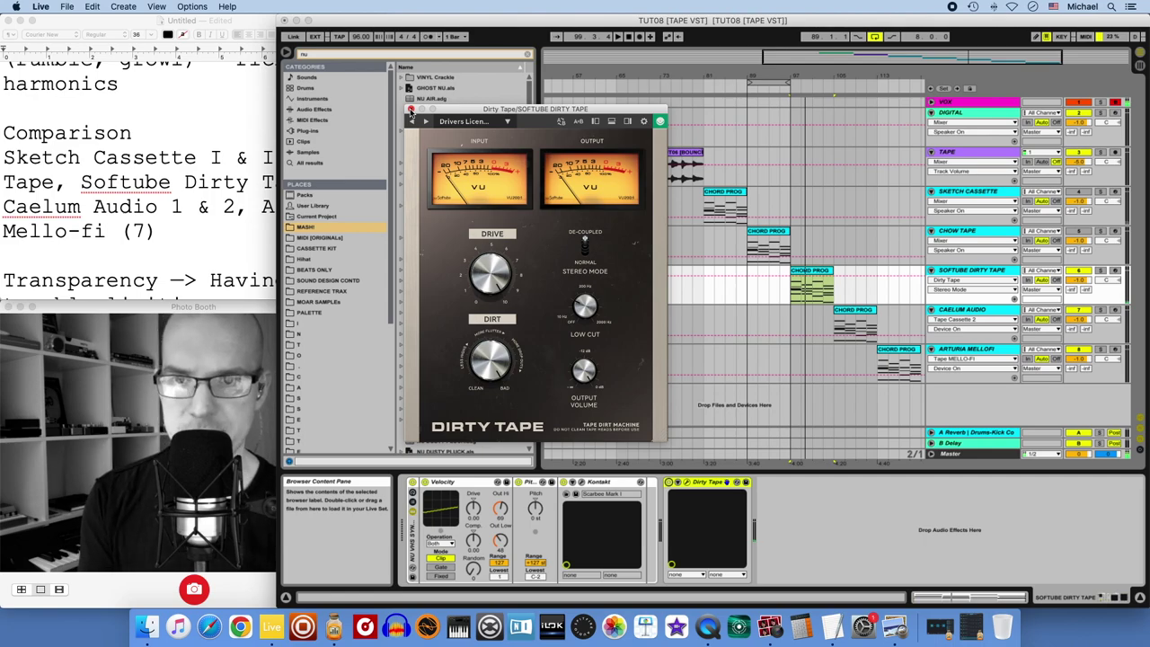
# Close Dirty Tape, select the CAELUM AUDIO track, and play it with Tape Cassette open.
pyautogui.click(411, 111)
pyautogui.click(980, 310)
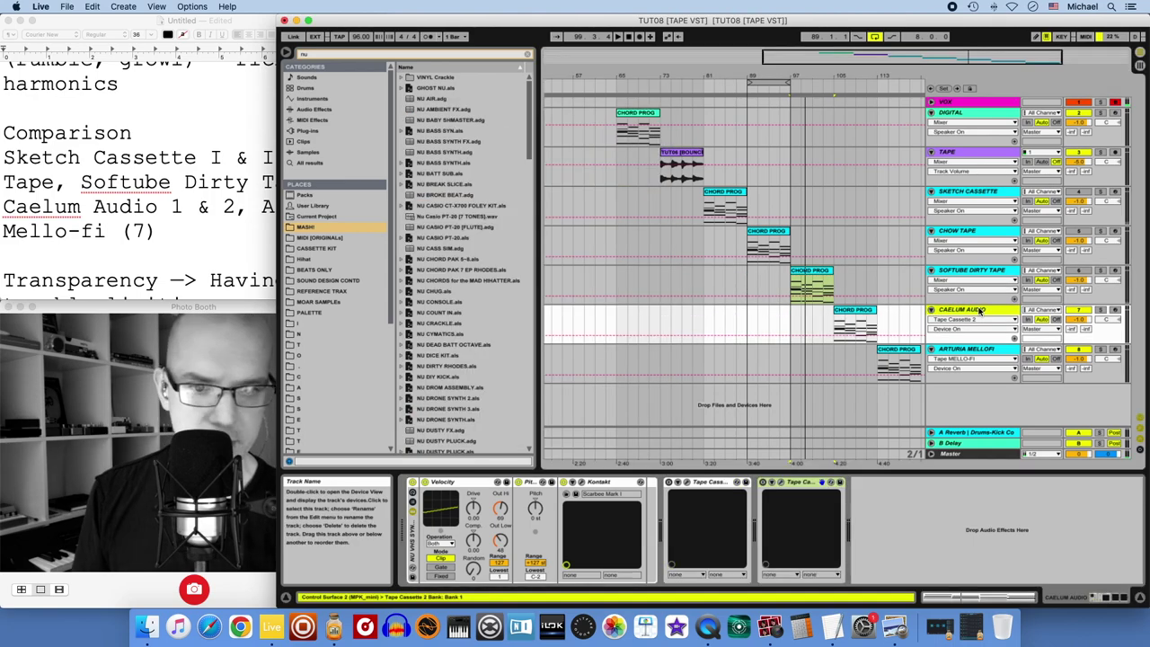
pyautogui.press('space')
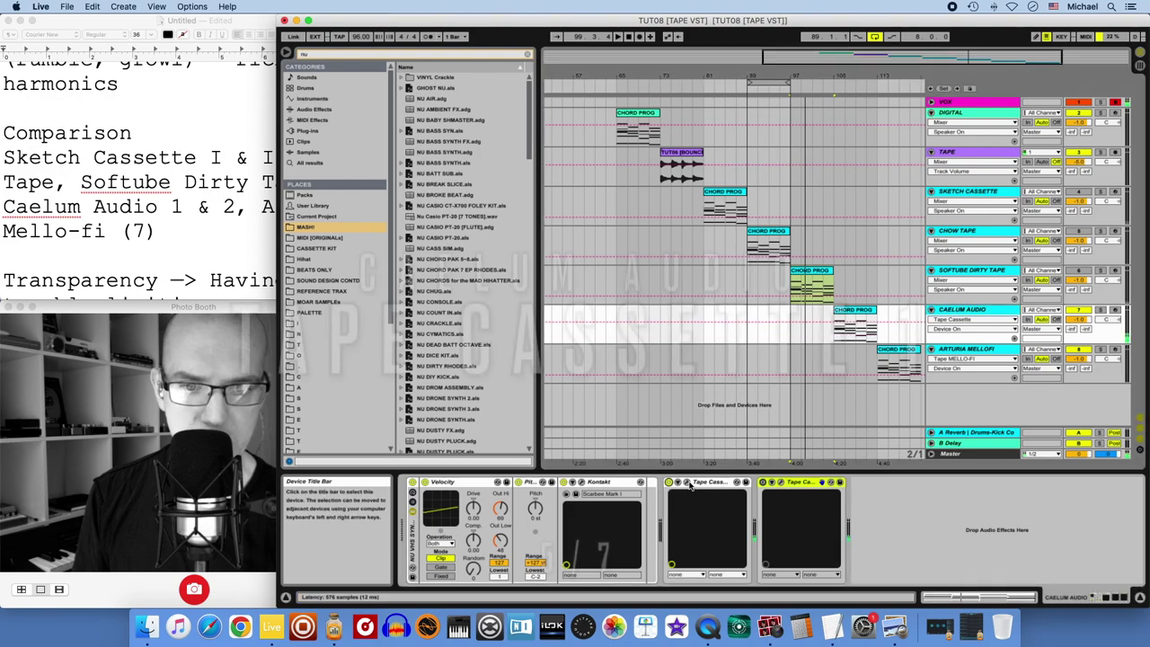
pyautogui.press('super+alt+p')
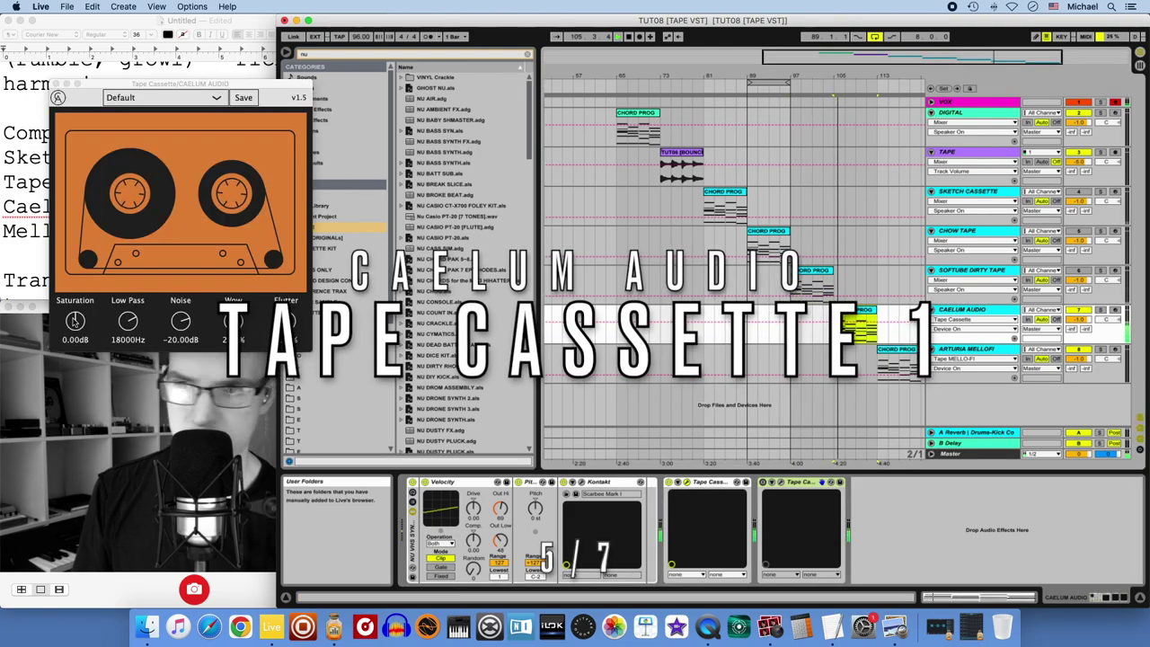
# Tweak Tape Cassette: saturation ~10.8 dB, some wow, flutter ~54%, low pass 18944Hz, noise ~-77dB.
pyautogui.moveTo(76, 321); pyautogui.dragTo(80, 247)
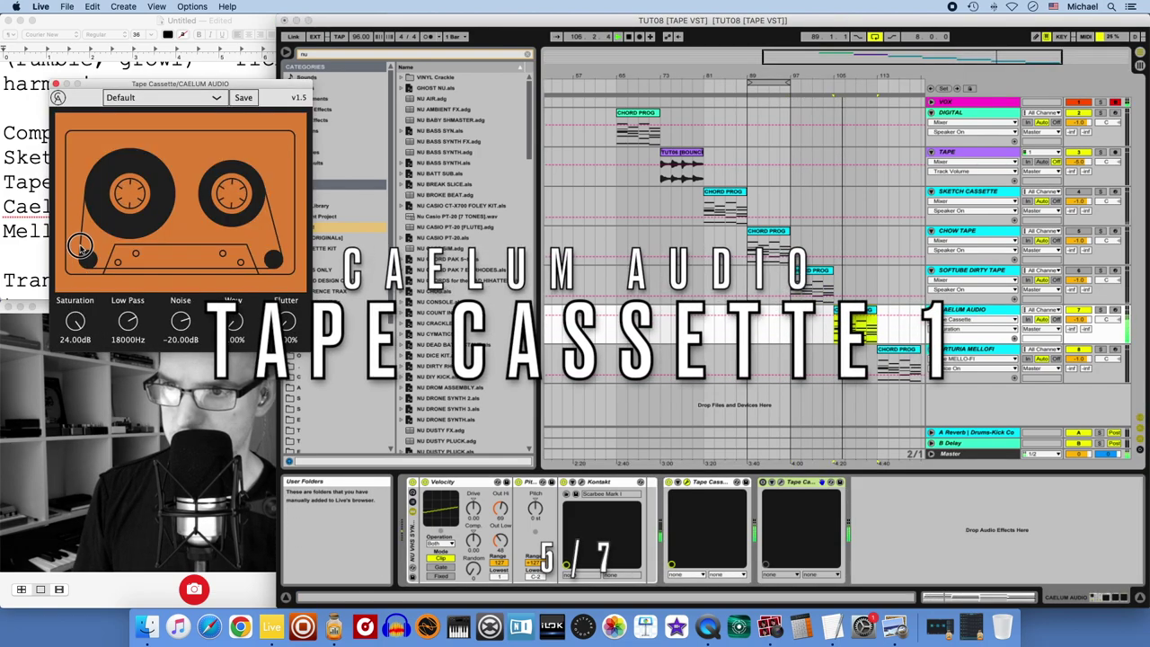
pyautogui.moveTo(234, 321); pyautogui.dragTo(286, 282)
pyautogui.moveTo(233, 322); pyautogui.dragTo(234, 239)
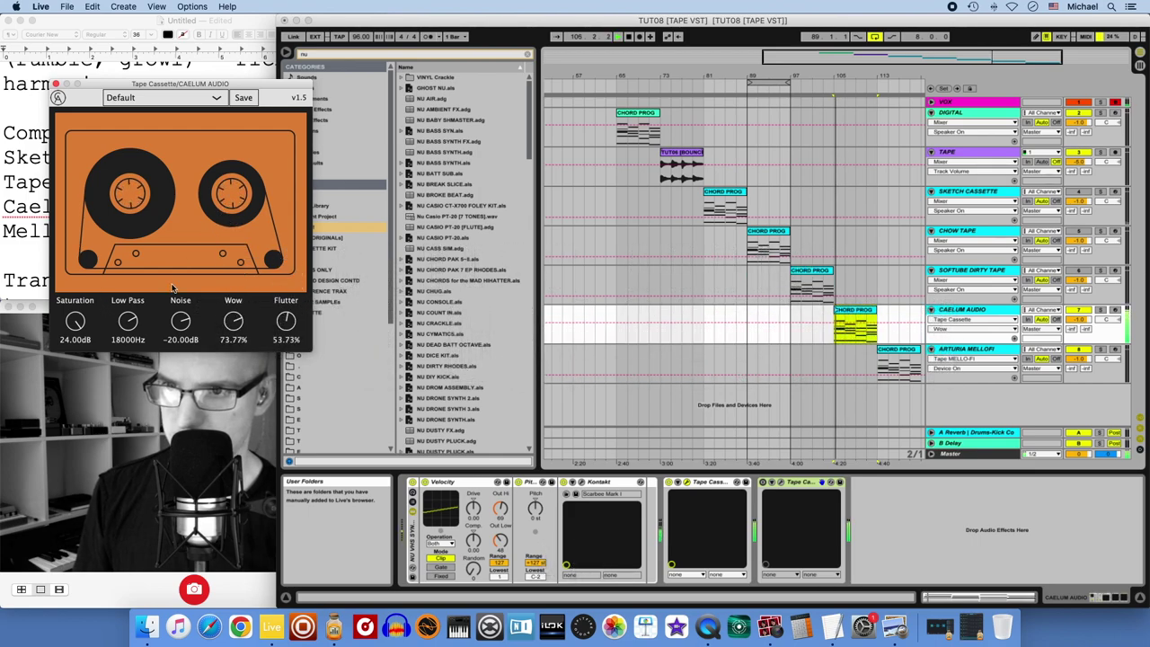
pyautogui.moveTo(86, 307); pyautogui.dragTo(79, 369)
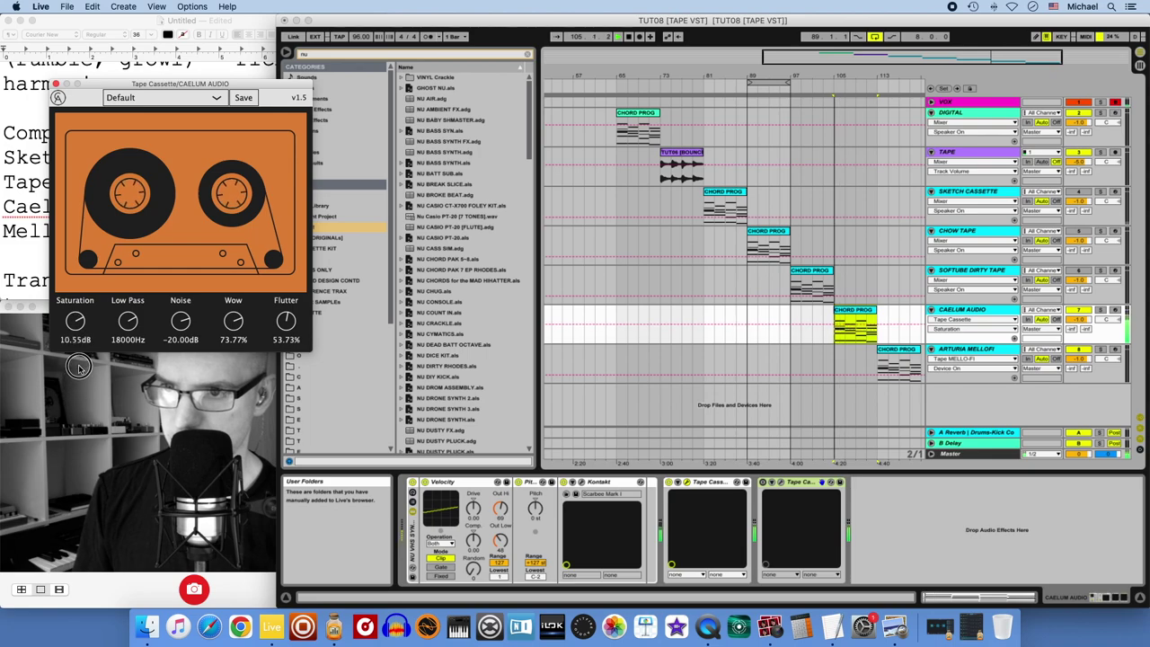
pyautogui.moveTo(127, 321); pyautogui.dragTo(157, 317)
pyautogui.moveTo(175, 366); pyautogui.dragTo(160, 450)
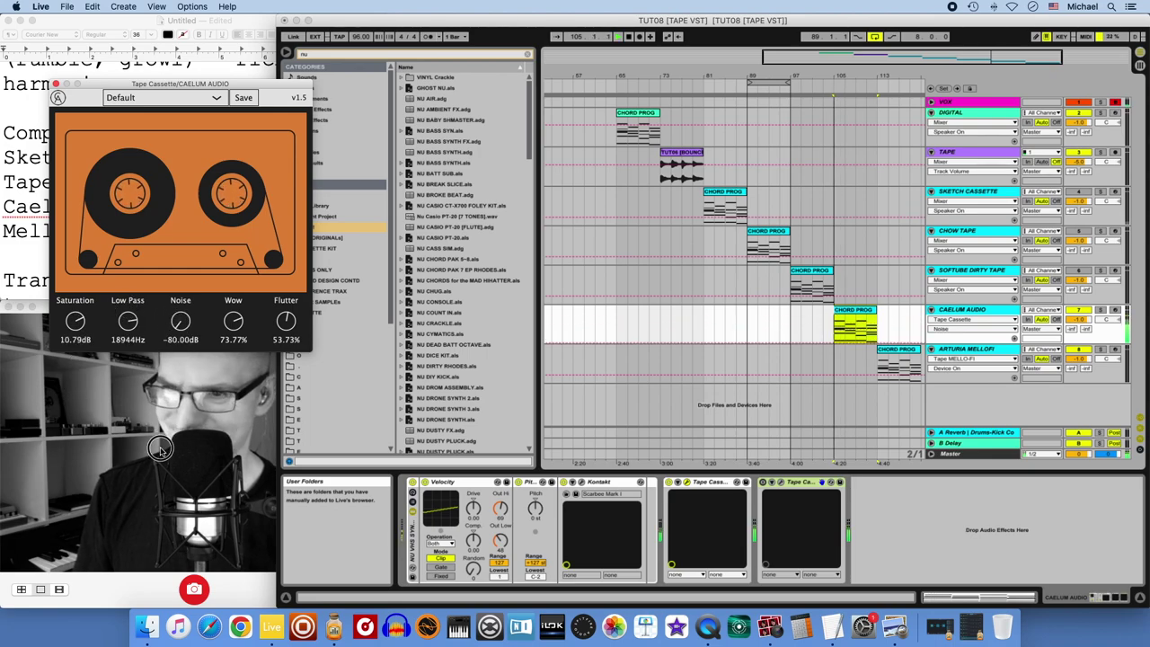
pyautogui.moveTo(194, 332); pyautogui.dragTo(223, 329)
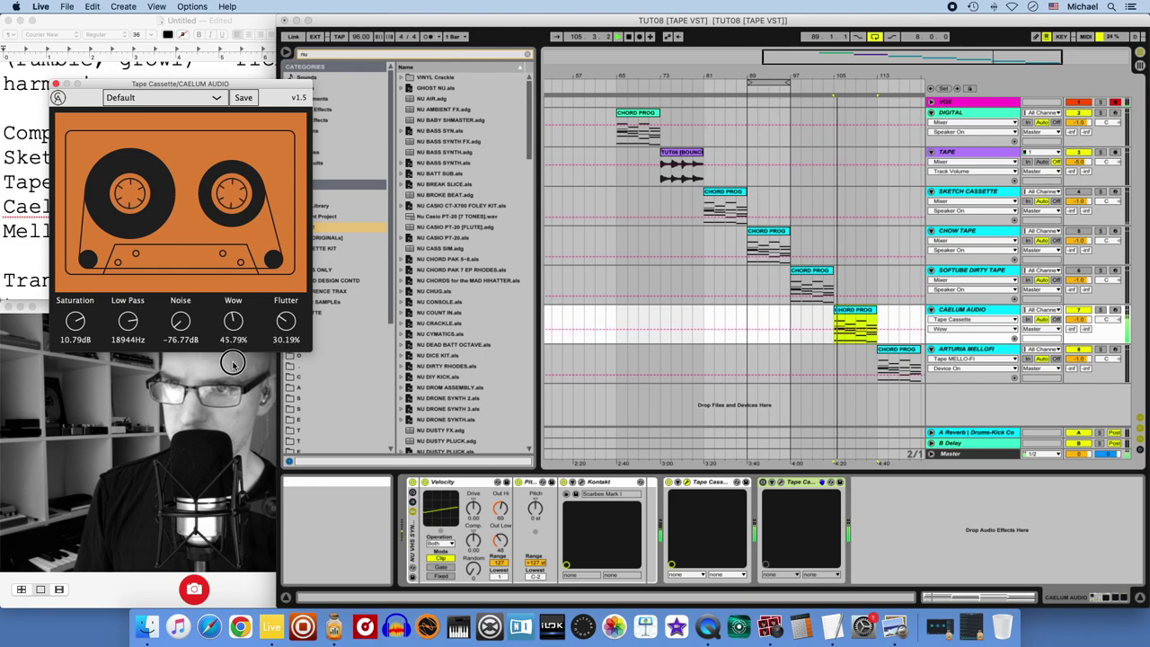
# Load the ELQ preset, then the HiFi preset, and close the Tape Cassette window.
pyautogui.click(200, 103)
pyautogui.click(220, 98)
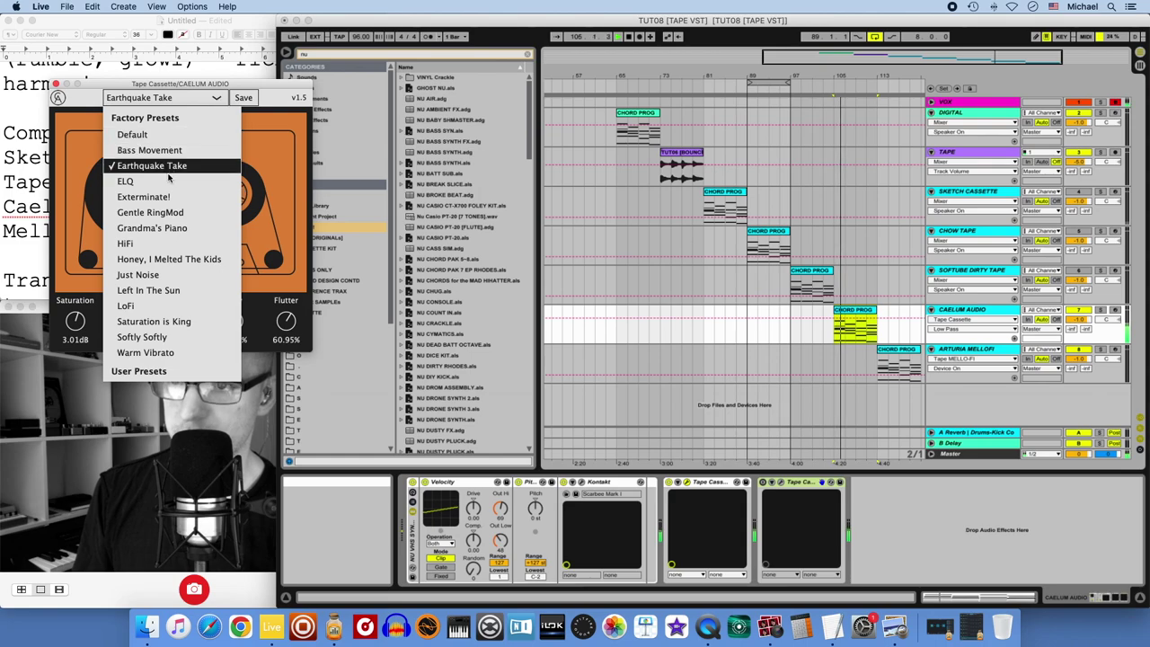
pyautogui.click(135, 183)
pyautogui.moveTo(238, 87); pyautogui.dragTo(556, 87)
pyautogui.click(504, 99)
pyautogui.click(454, 249)
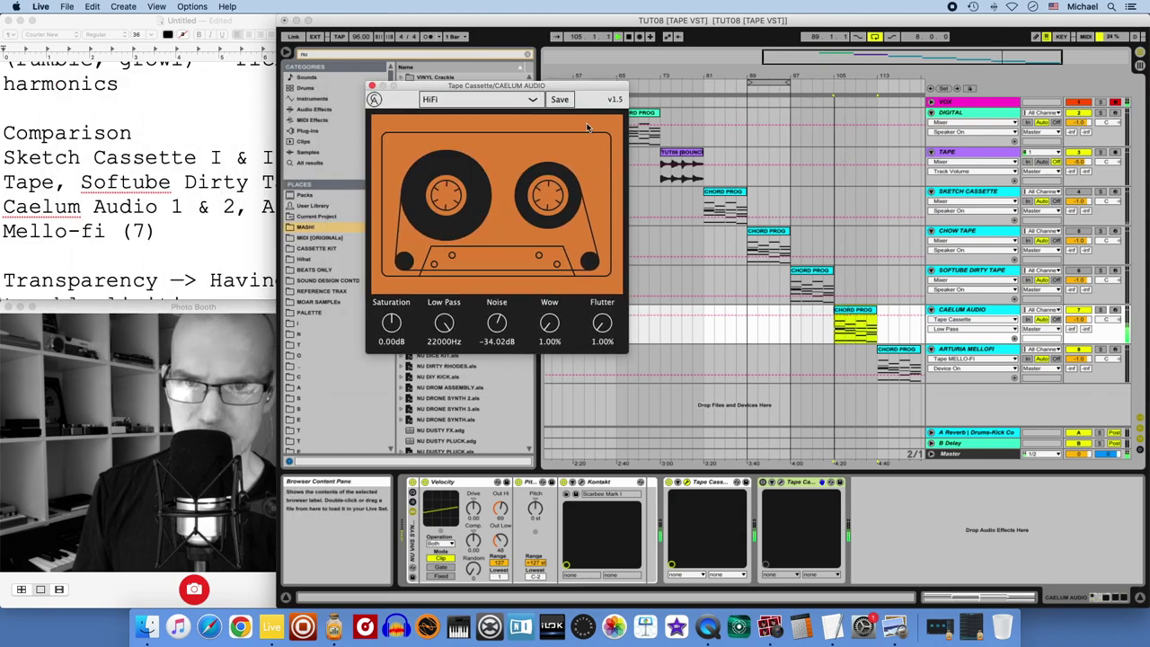
pyautogui.click(372, 87)
pyautogui.click(734, 487)
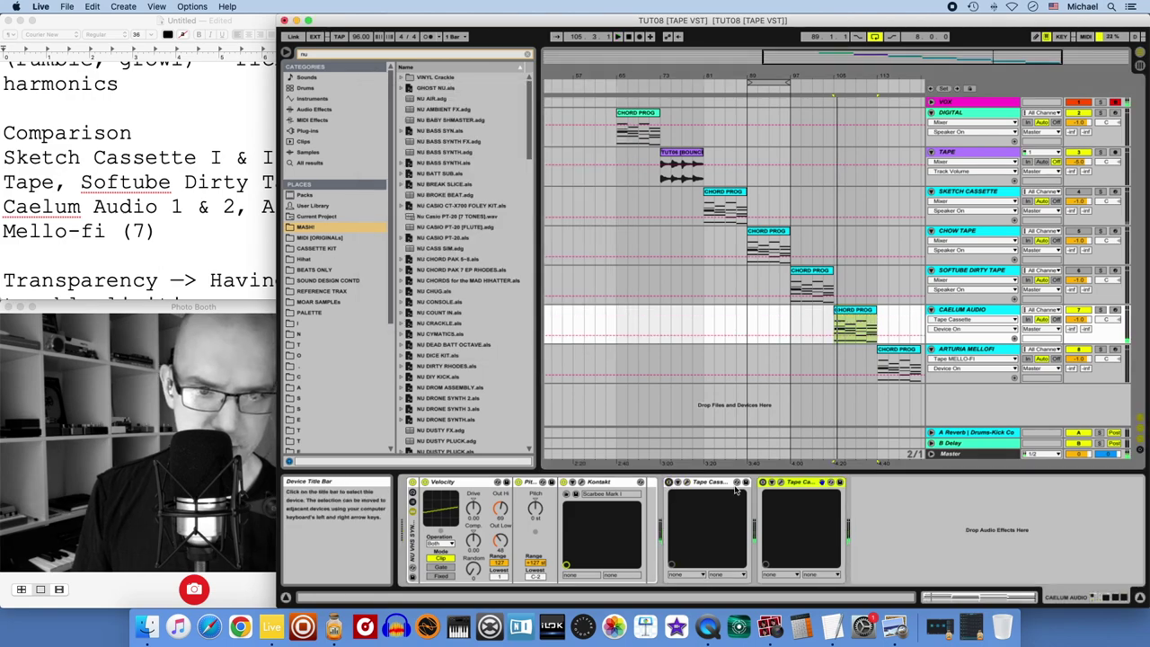
# Try Tape Cassette 2 presets Bass Movement and Crunchy Coating, ending on Left in the Sun.
pyautogui.click(772, 483)
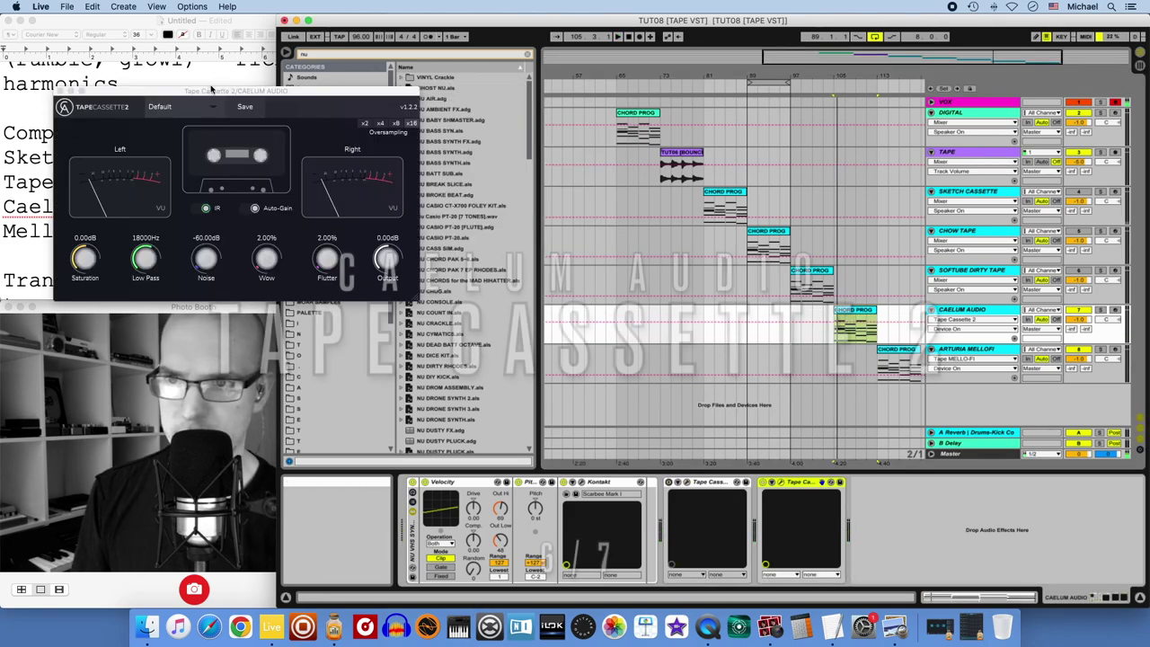
pyautogui.moveTo(238, 87); pyautogui.dragTo(522, 122)
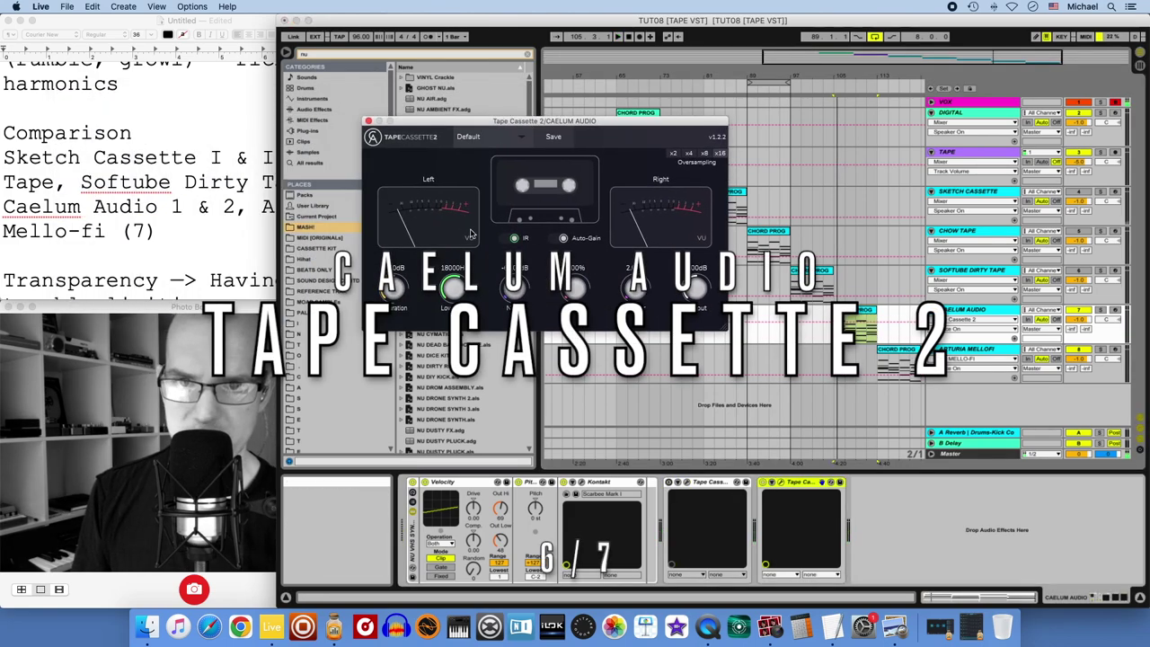
pyautogui.click(525, 139)
pyautogui.click(503, 196)
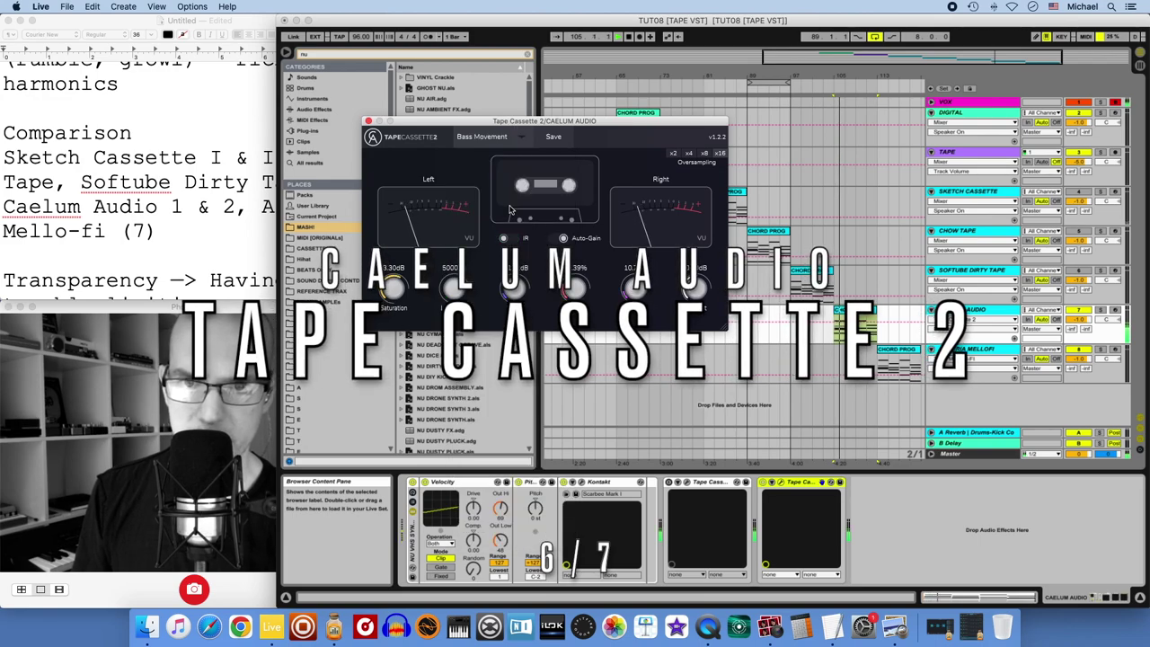
pyautogui.click(520, 137)
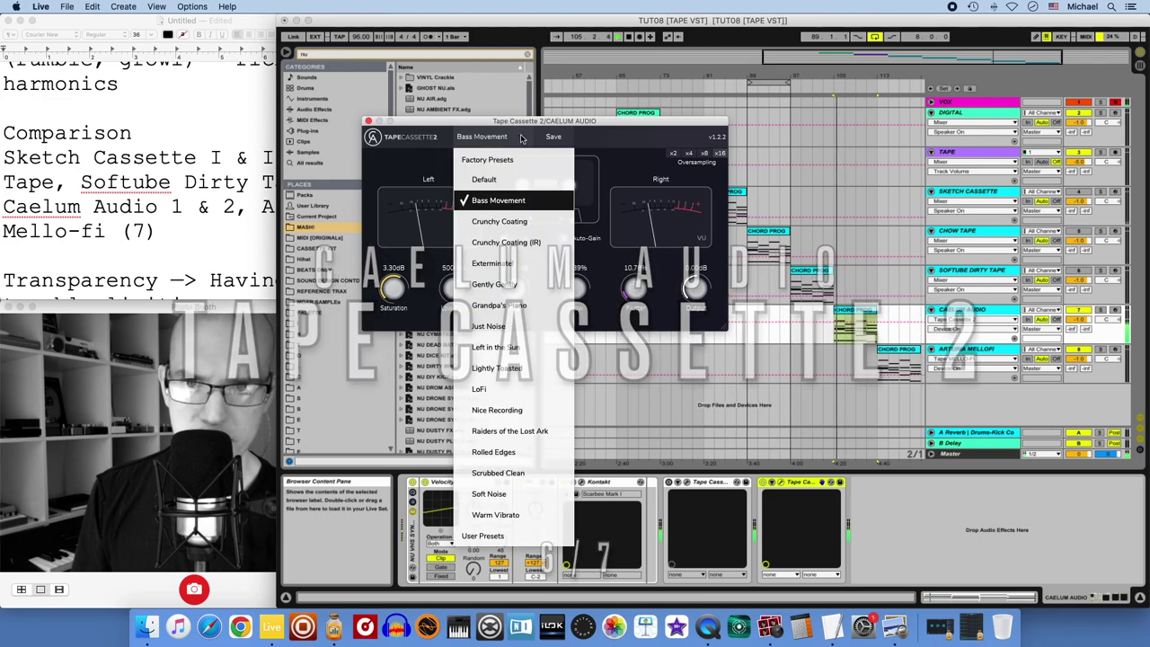
pyautogui.click(518, 222)
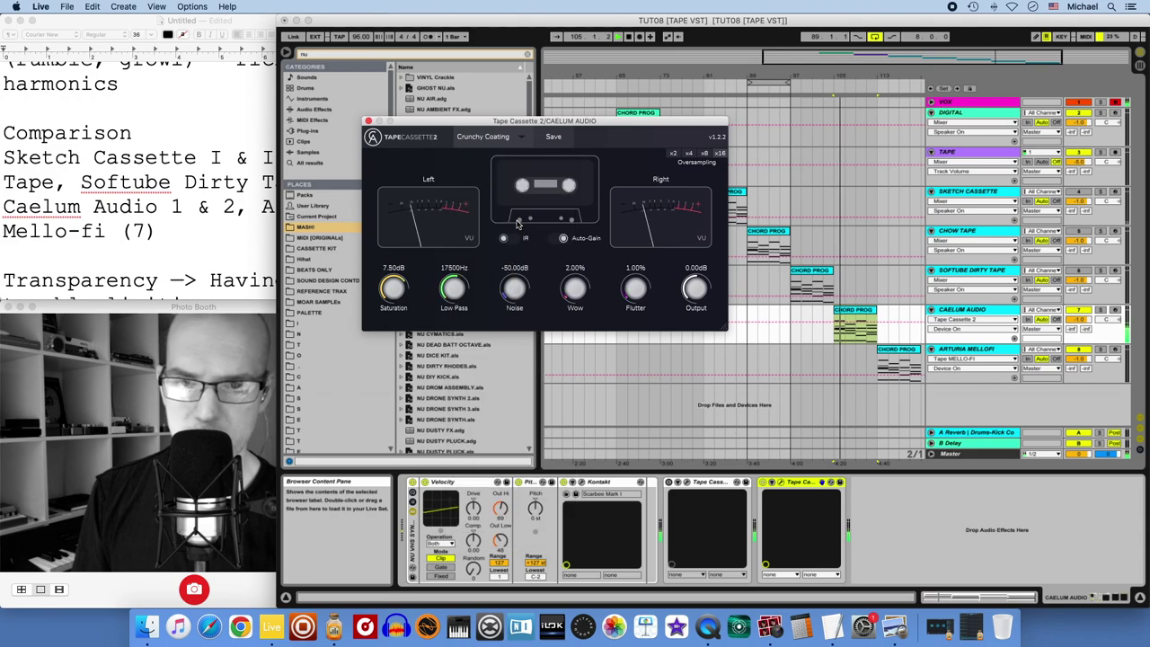
pyautogui.click(520, 139)
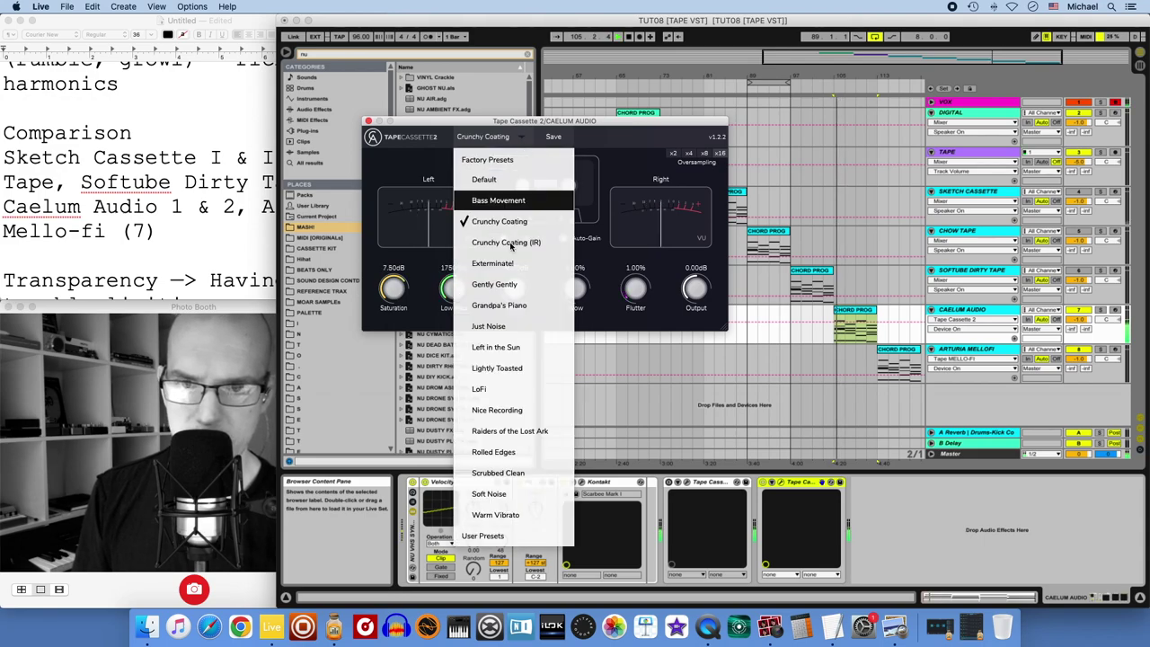
pyautogui.click(502, 347)
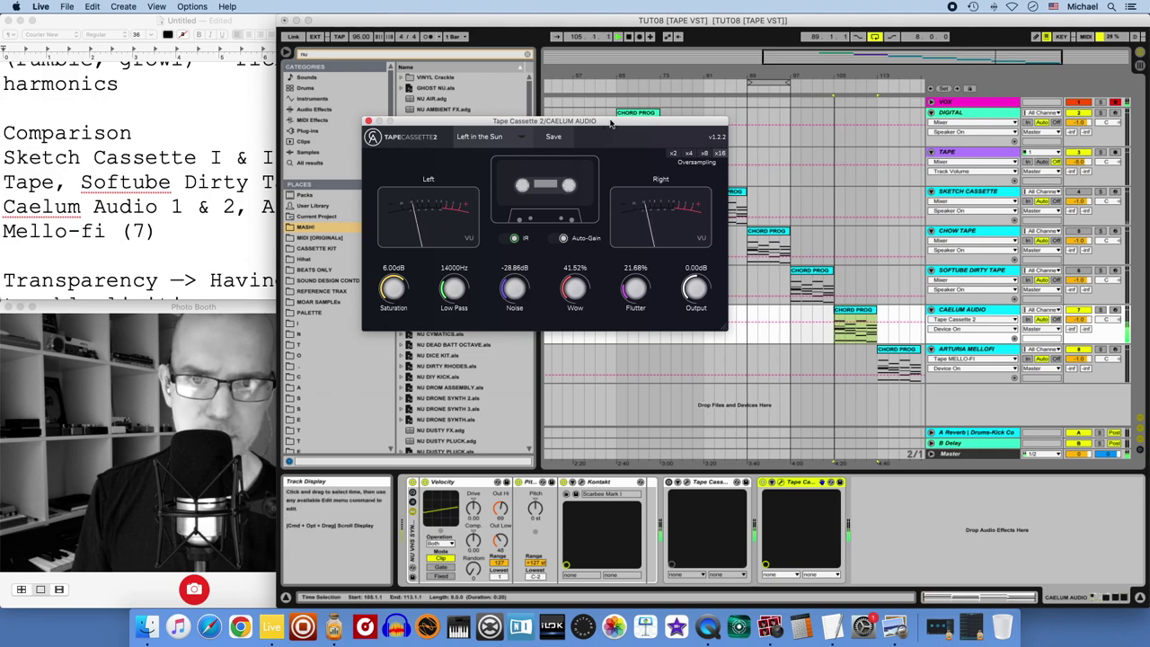
# Close Tape Cassette 2, select the Caelum CHORD PROG clip, and open Arturia's Tape Mello-Fi.
pyautogui.moveTo(610, 123); pyautogui.dragTo(611, 263)
pyautogui.click(683, 164)
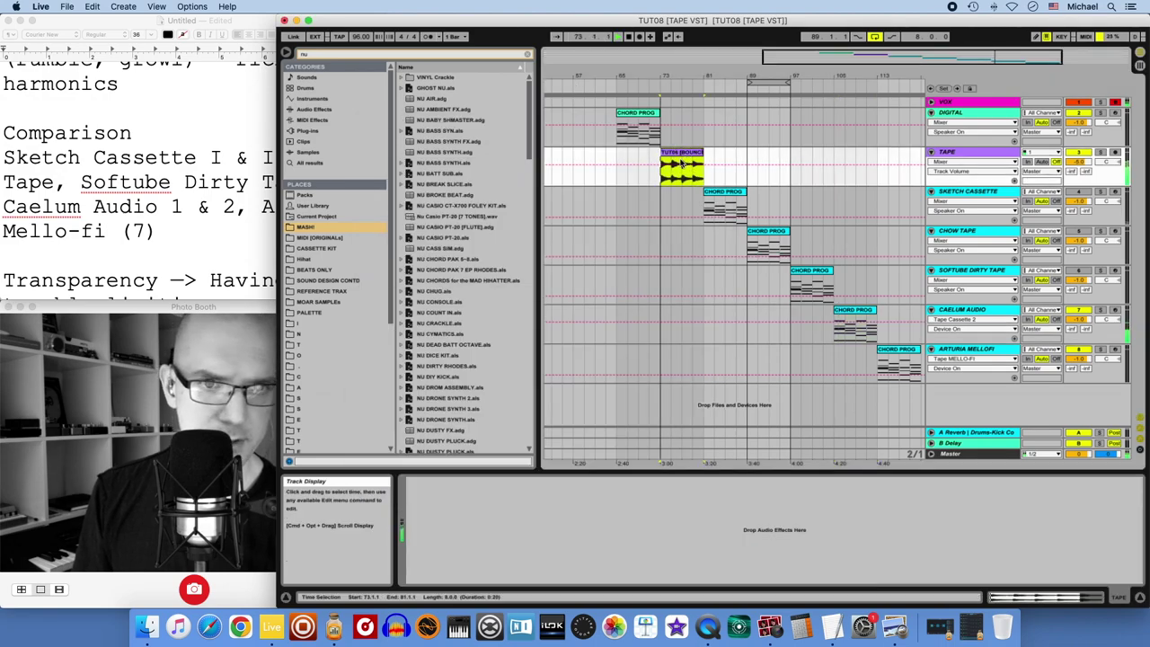
pyautogui.click(857, 312)
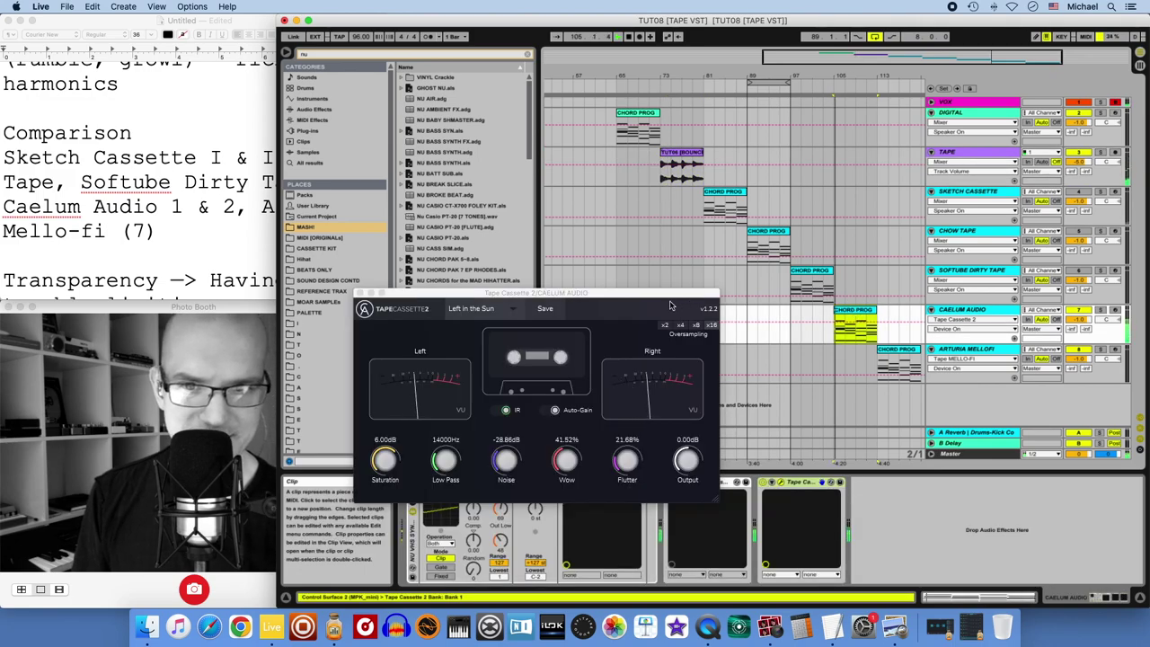
pyautogui.moveTo(583, 293); pyautogui.dragTo(655, 160)
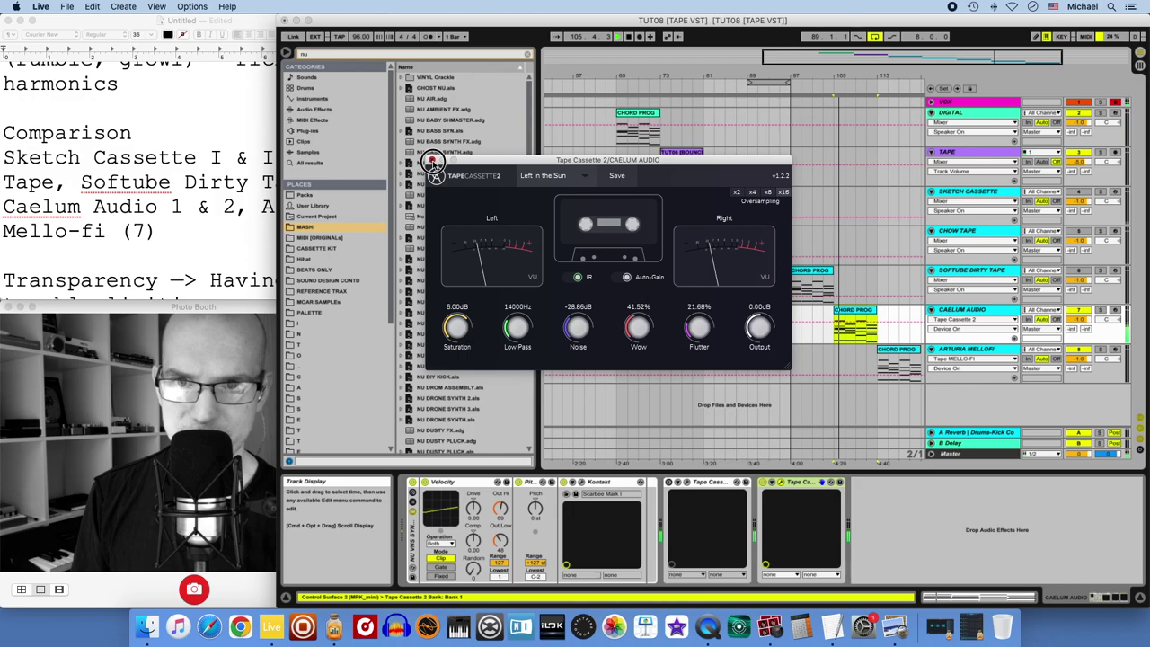
pyautogui.click(433, 161)
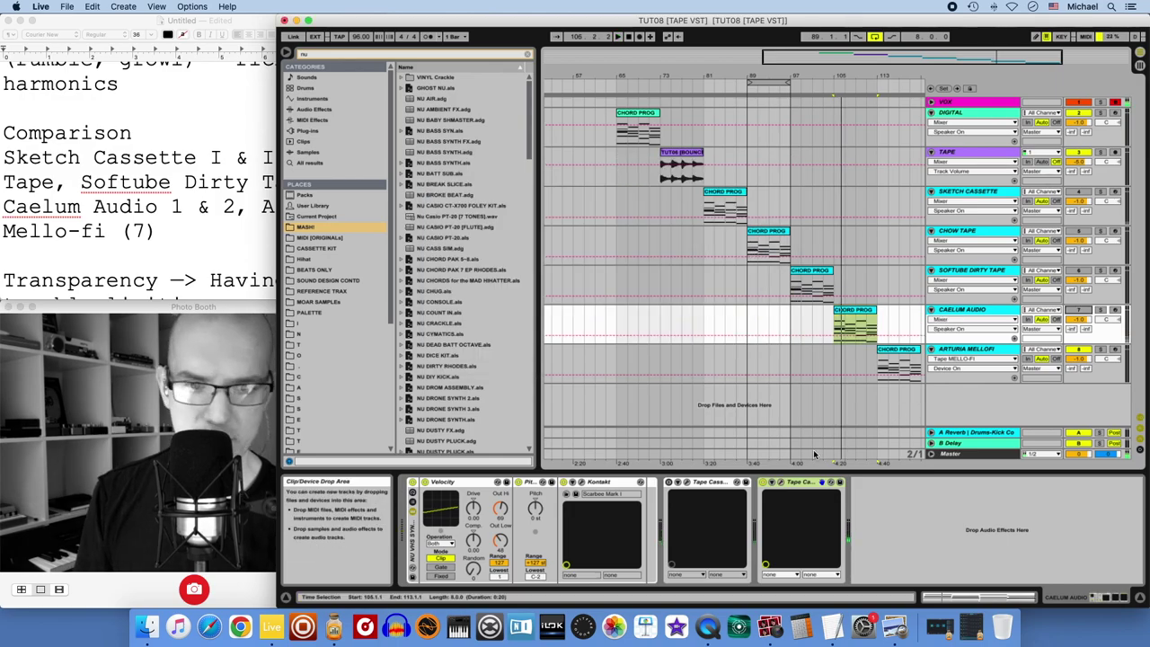
pyautogui.click(804, 367)
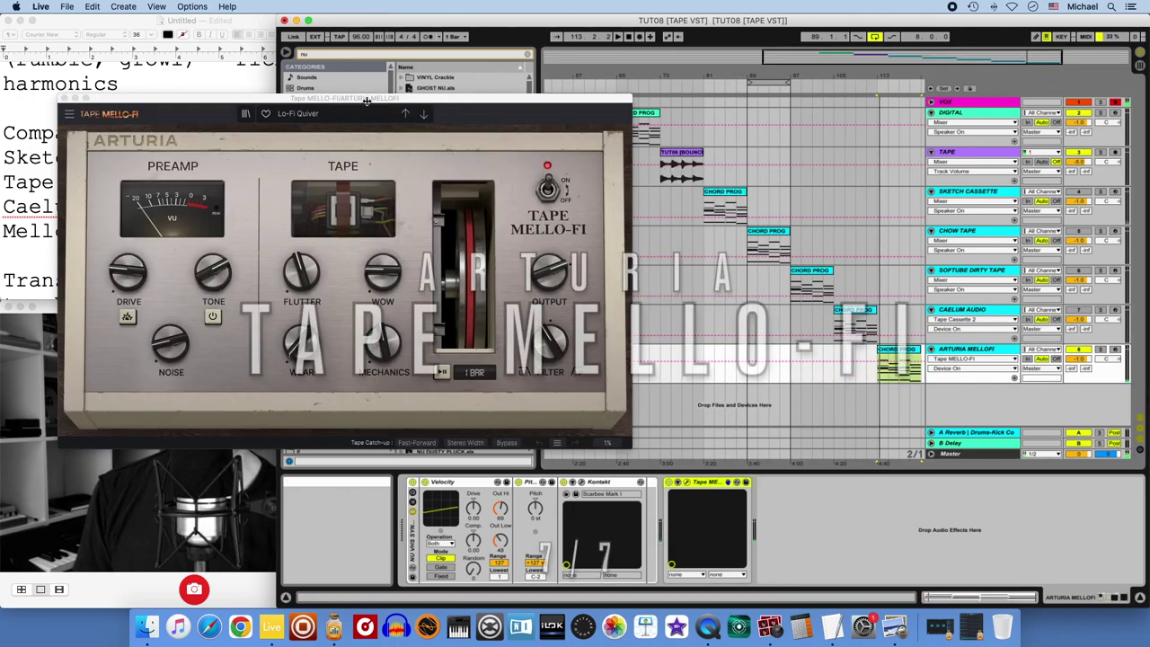
# Step past Lo-Fi Hi Pass to the Rhodes Warmer preset and turn on drive boost.
pyautogui.moveTo(367, 102); pyautogui.dragTo(773, 49)
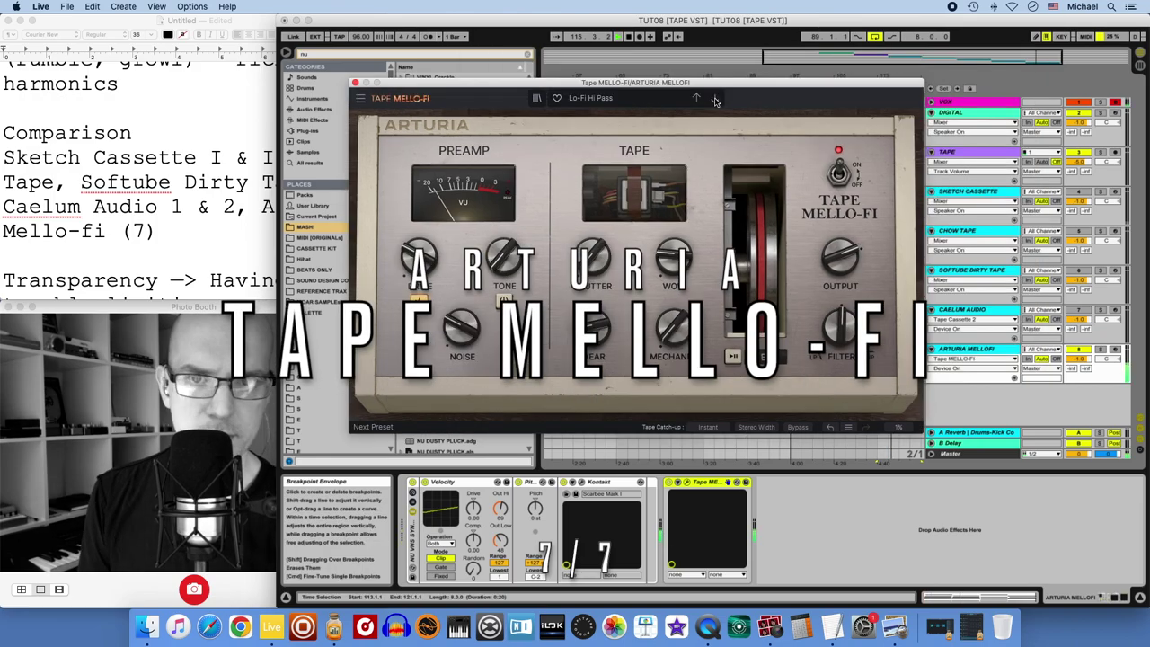
pyautogui.moveTo(821, 74); pyautogui.dragTo(716, 101)
pyautogui.click(715, 99)
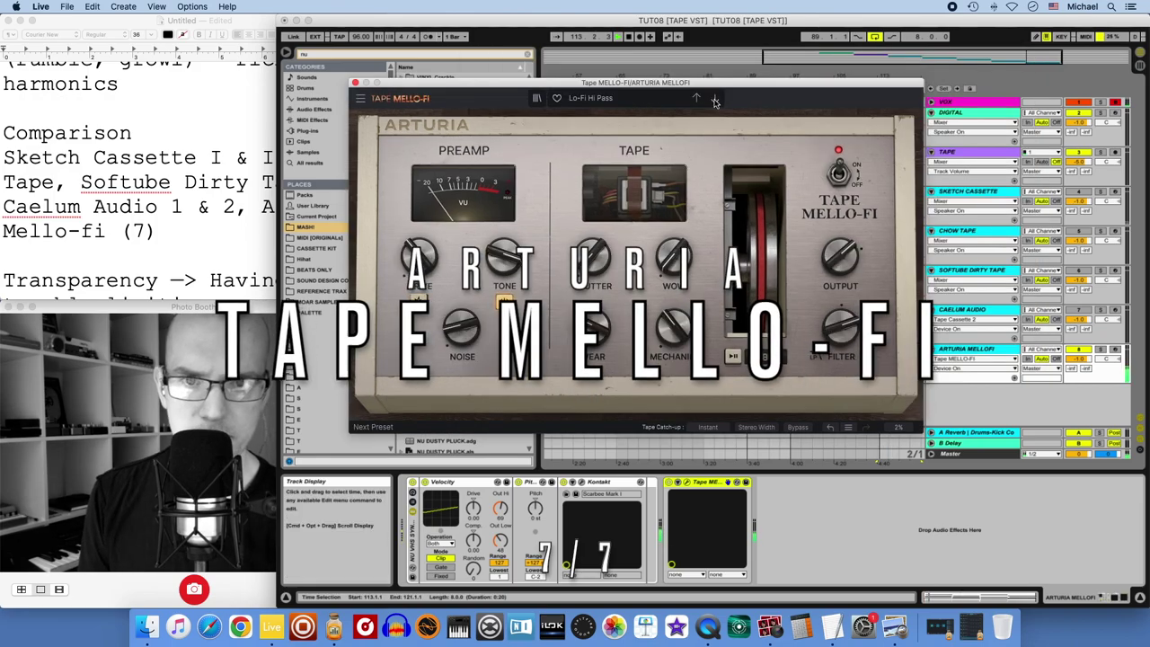
pyautogui.click(715, 99)
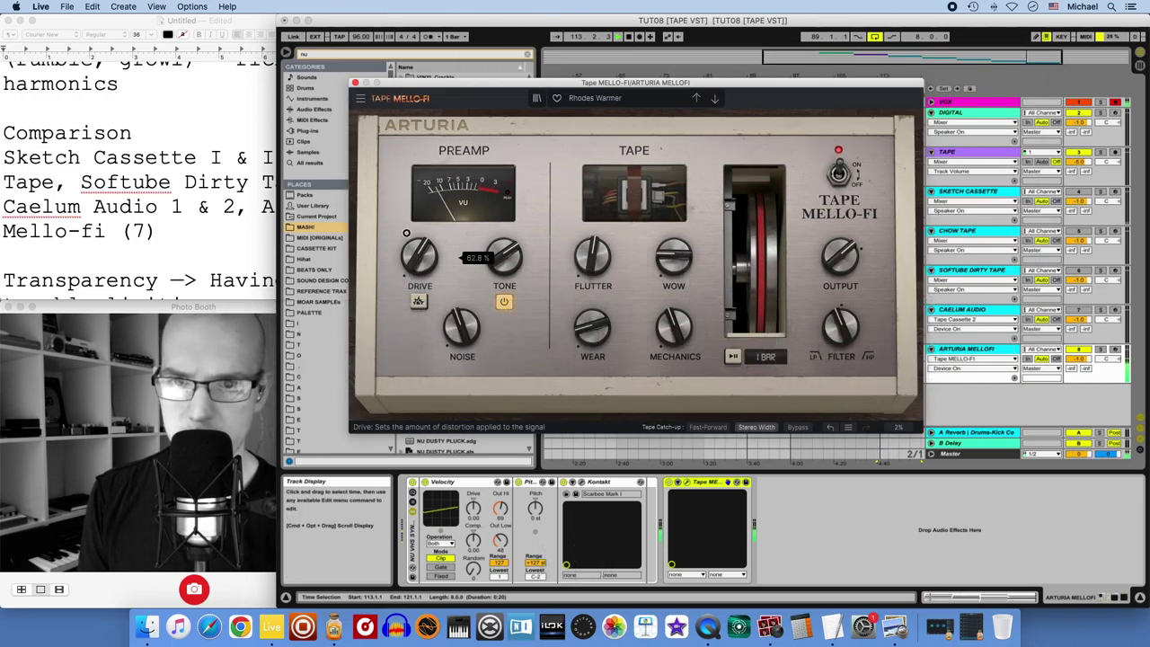
pyautogui.click(419, 303)
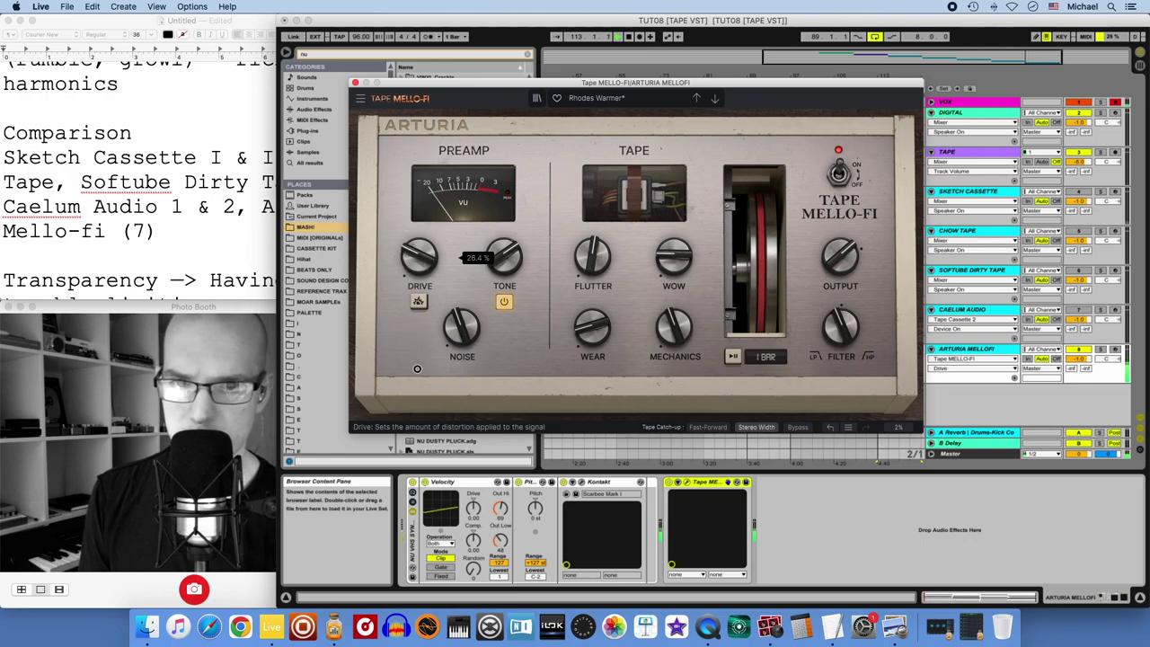
# Check the 54.0% wow and 51.2% flutter, close Mello-Fi, and bring up the TextEdit notes.
pyautogui.click(594, 256)
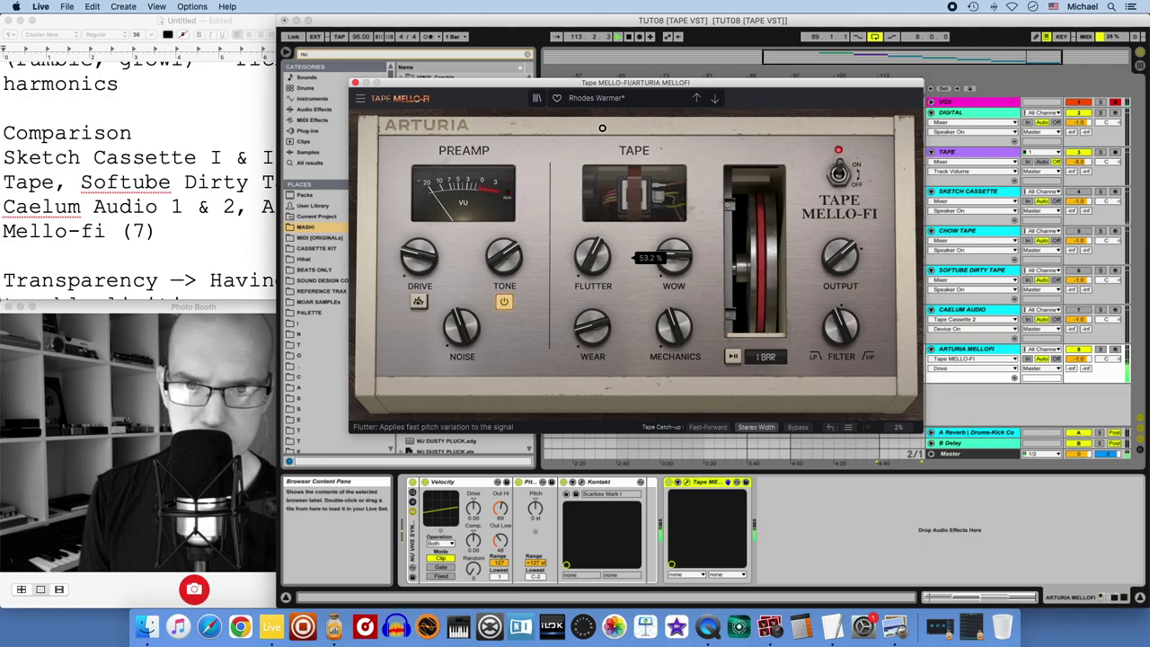
pyautogui.click(671, 209)
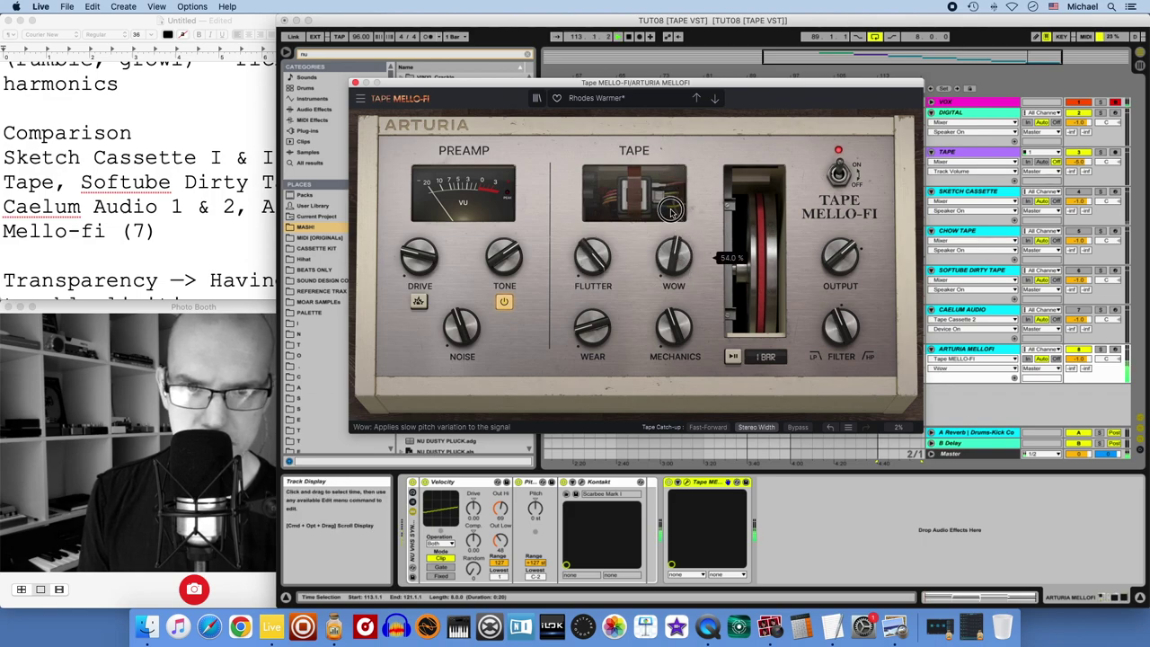
pyautogui.click(593, 256)
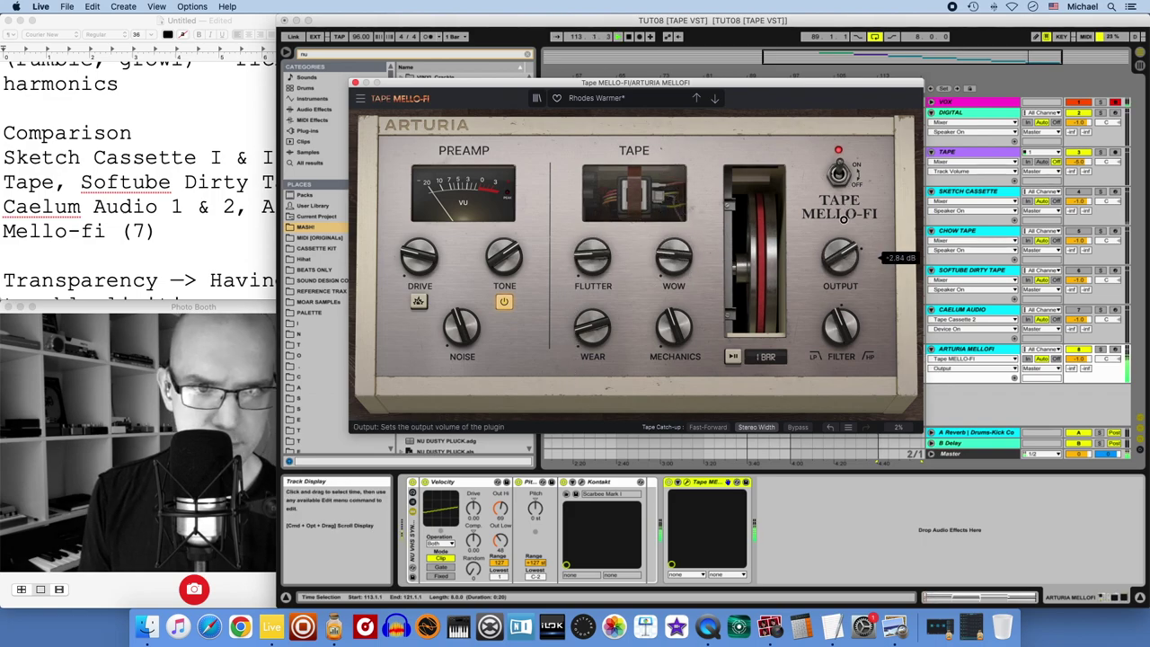
pyautogui.click(686, 159)
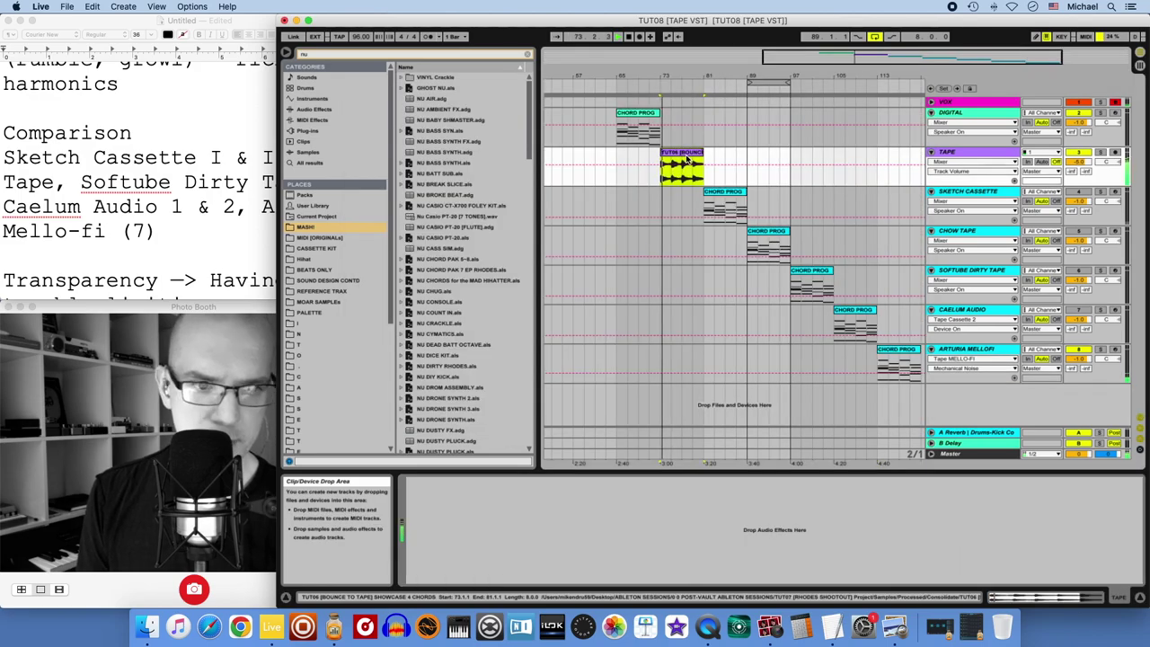
pyautogui.click(904, 355)
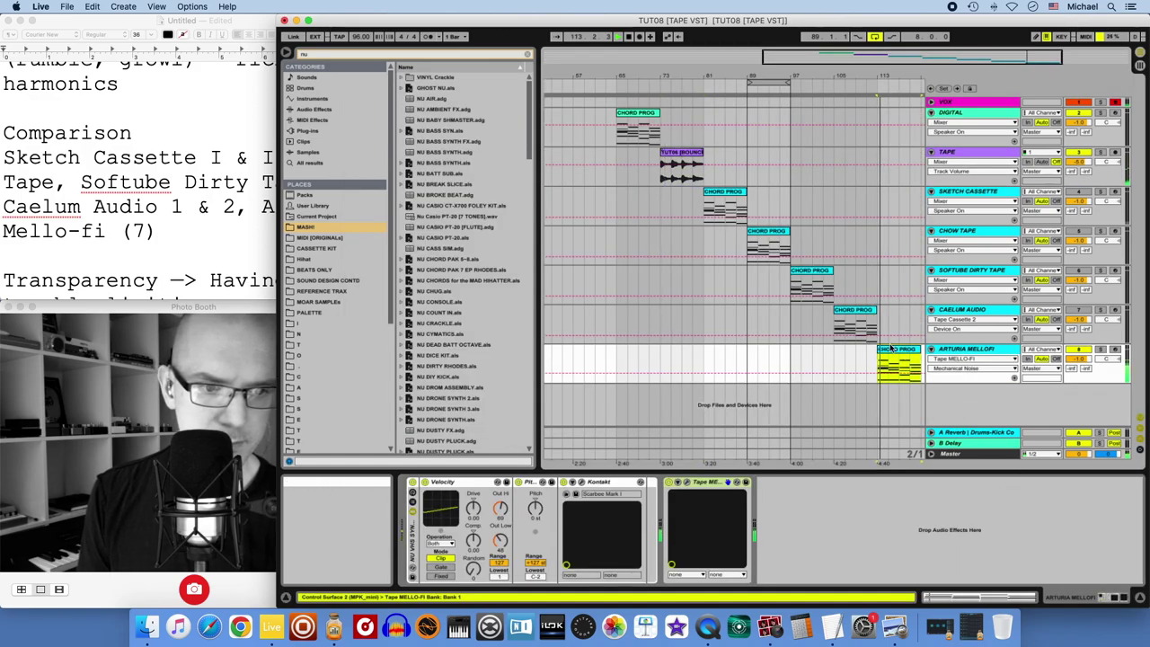
pyautogui.click(210, 247)
# Add an ellipsis line below the existing note.
pyautogui.scroll(-10, 209, 246)
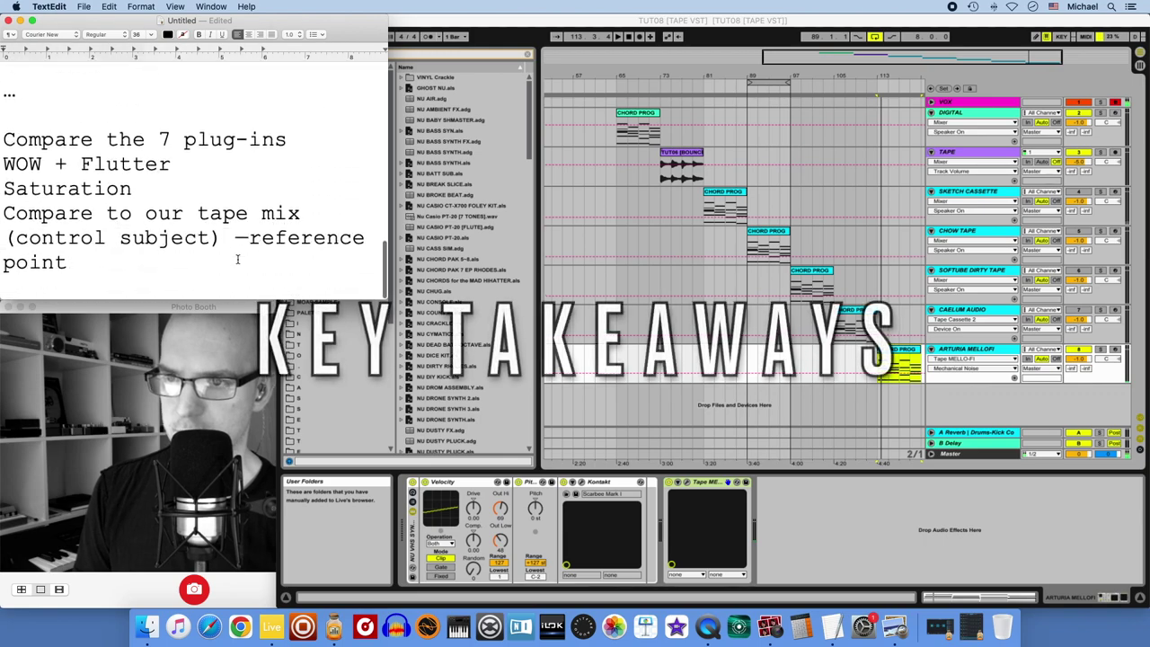
pyautogui.press('Return')
pyautogui.press('Return')
pyautogui.write('...')
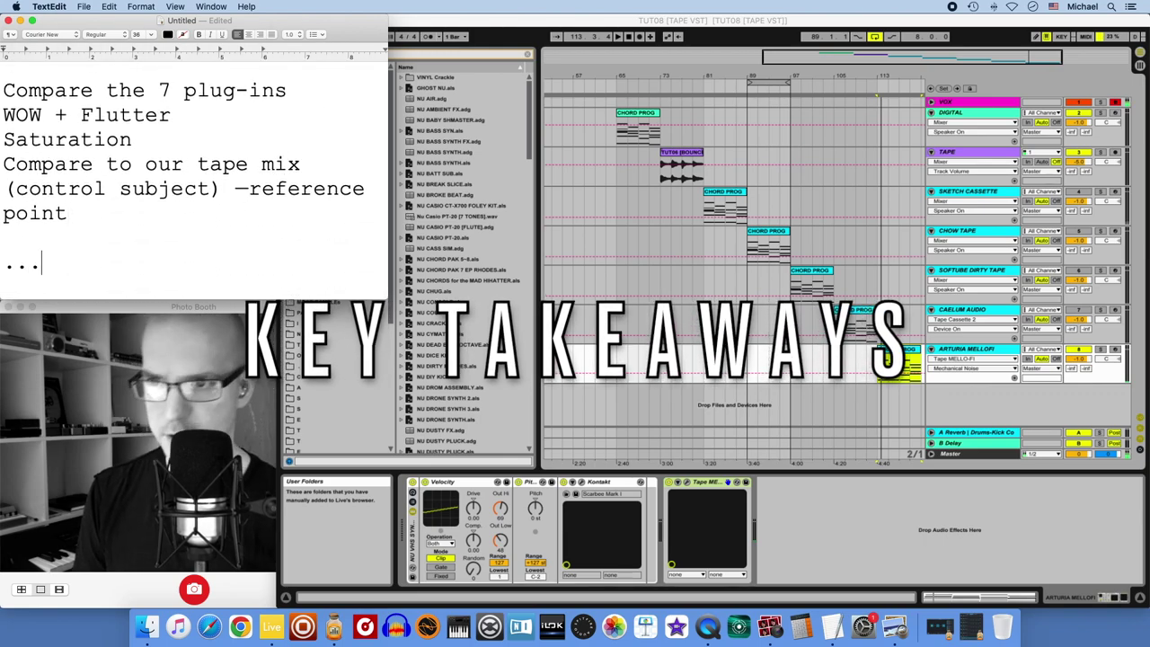
pyautogui.scroll(-2, 128, 205)
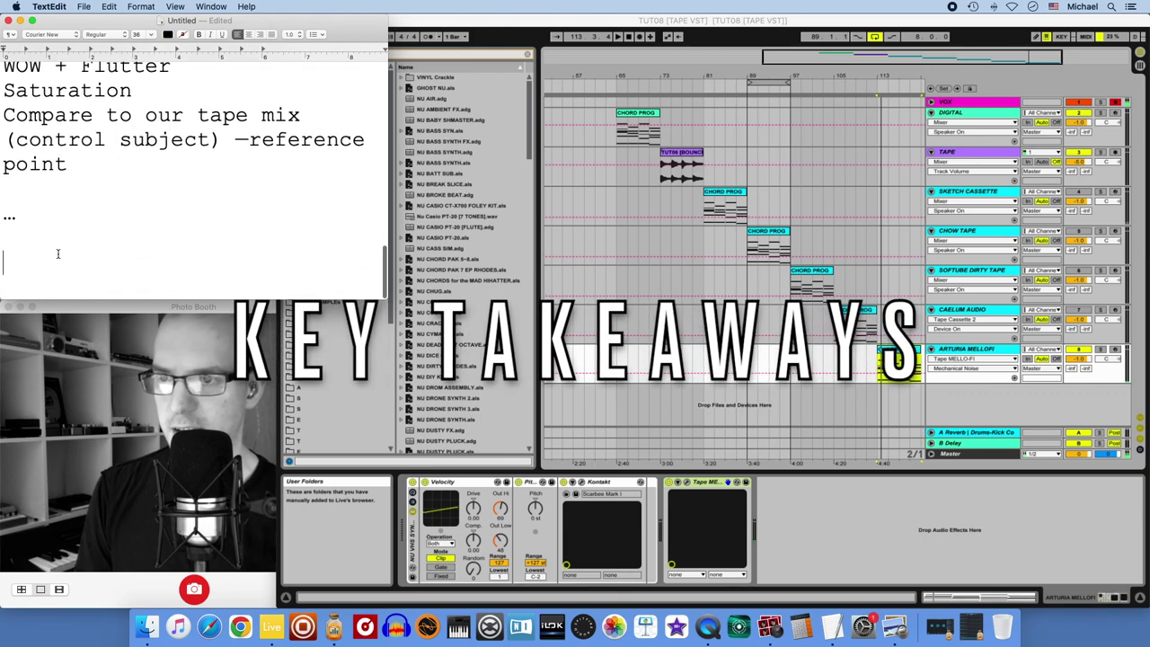
# Type 'Free? —> Cheap! (Not always a good thing)' and 'Support your developers --> buy a quality plug-in'.
pyautogui.press('Return')
pyautogui.press('Return')
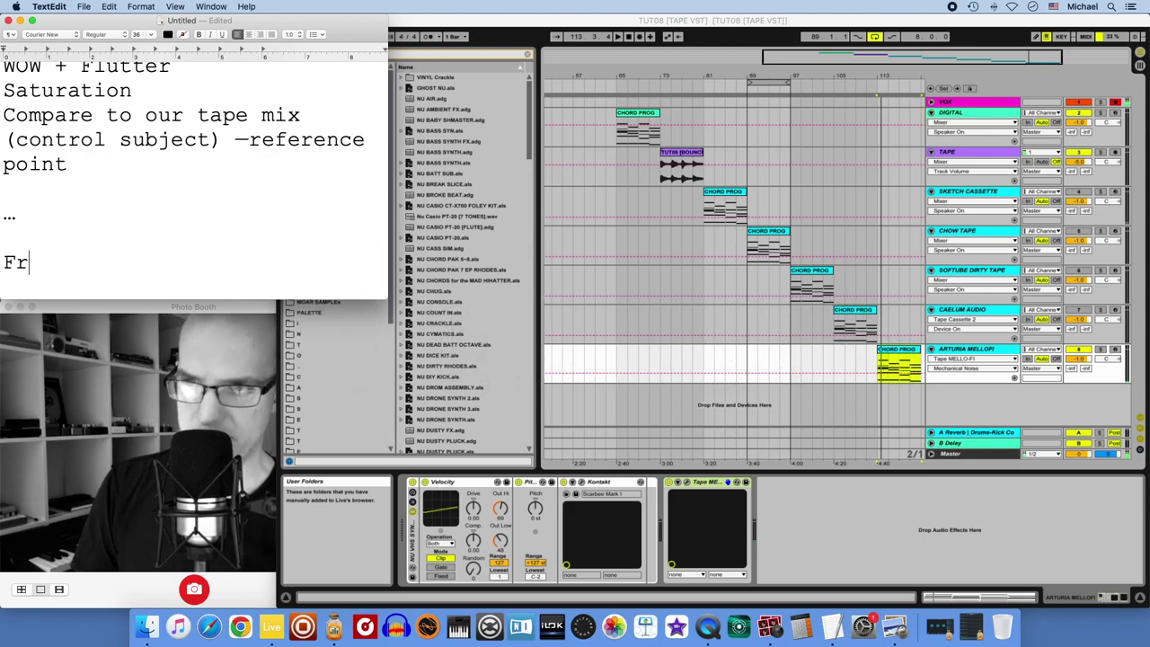
pyautogui.write('Free? —> Cheap! (Not always a good thing)')
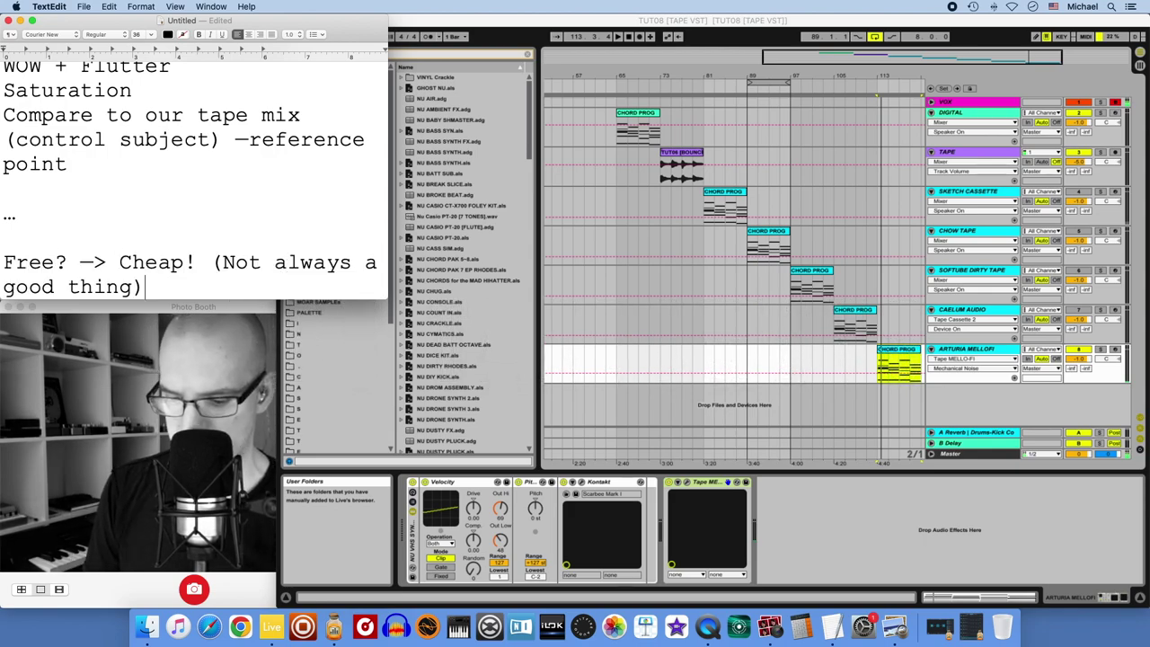
pyautogui.press('Return')
pyautogui.press('Return')
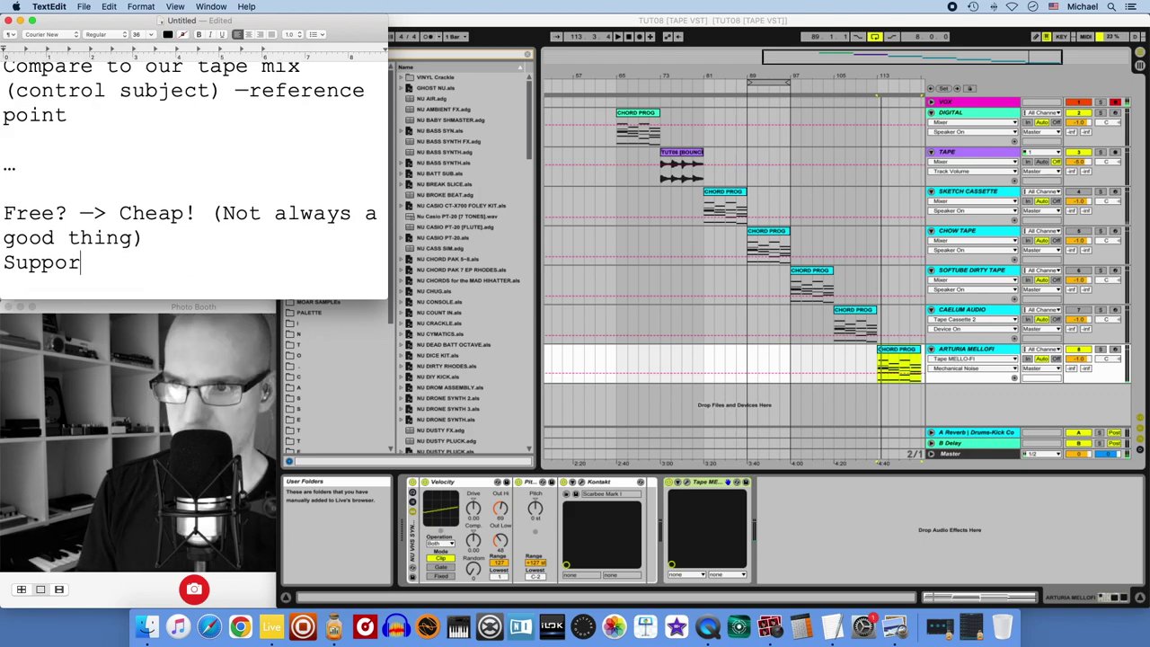
pyautogui.write('Support uou')
pyautogui.press('BackSpace')
pyautogui.press('BackSpace')
pyautogui.press('BackSpace')
pyautogui.write('your developers --')
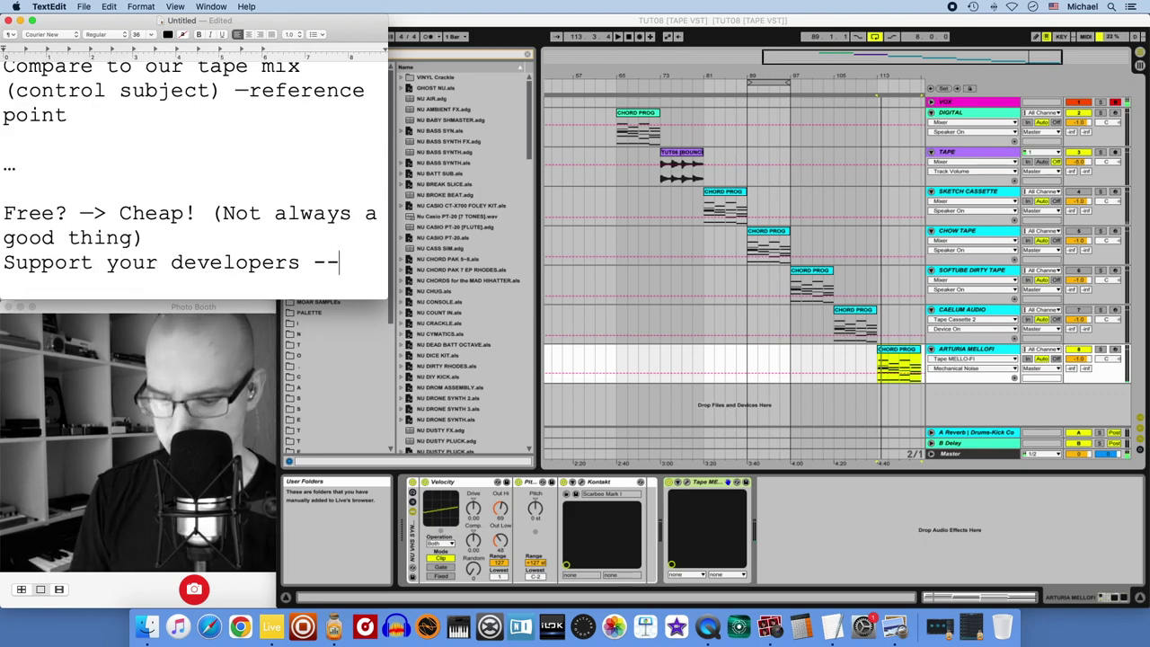
pyautogui.write('> buy a quality plug-in')
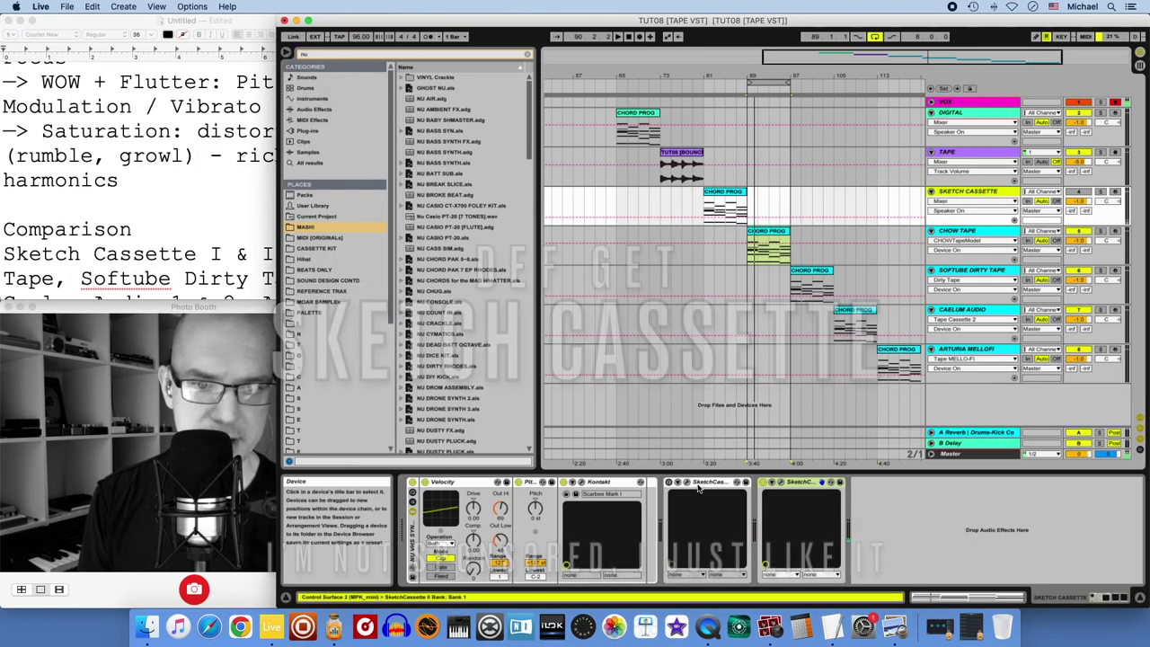
# Load SketchCassette II's Radio Shack preset and choose TYPE IV tape after trying TYPE I and II.
pyautogui.click(779, 484)
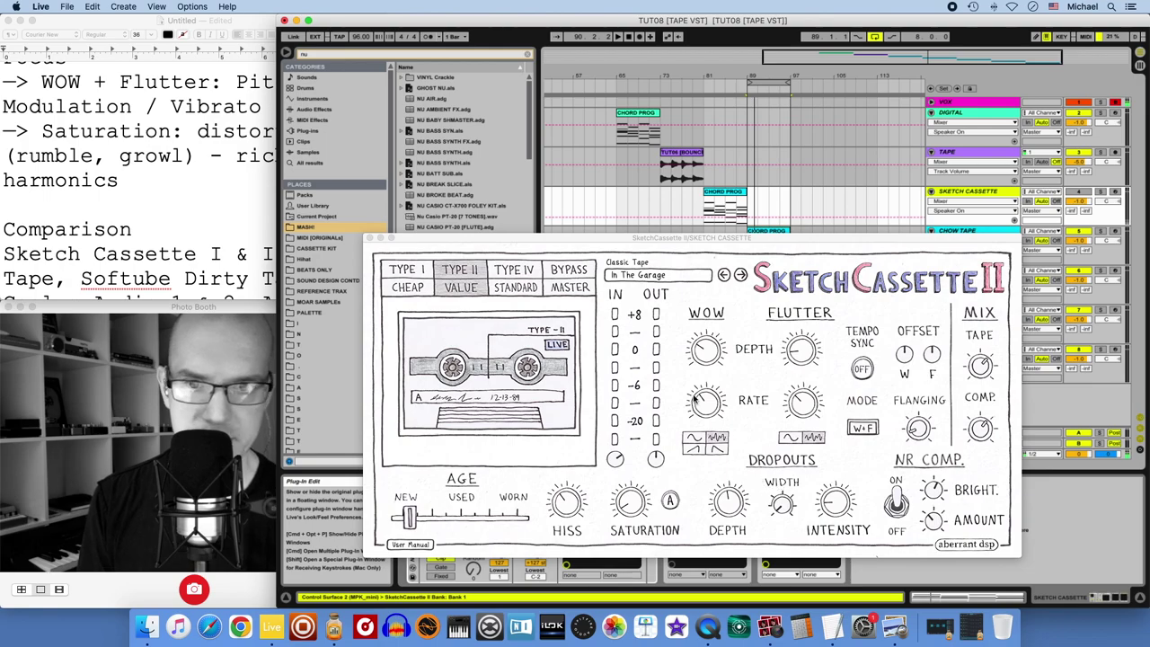
pyautogui.click(742, 274)
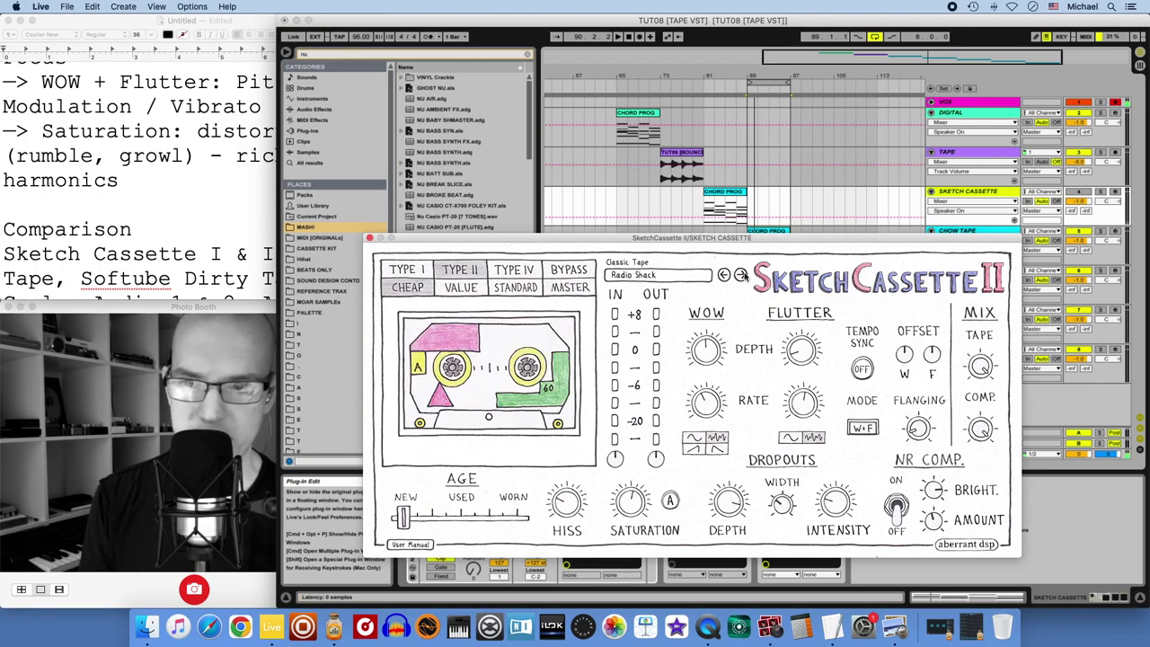
pyautogui.click(522, 270)
pyautogui.click(401, 269)
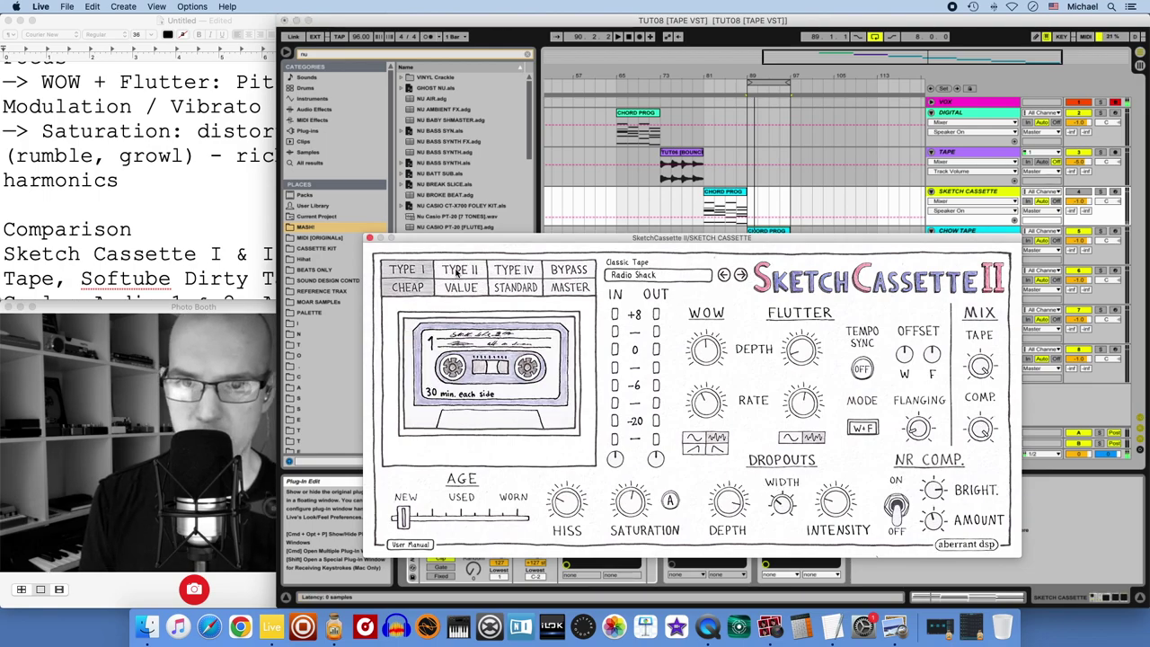
pyautogui.click(459, 269)
pyautogui.click(526, 270)
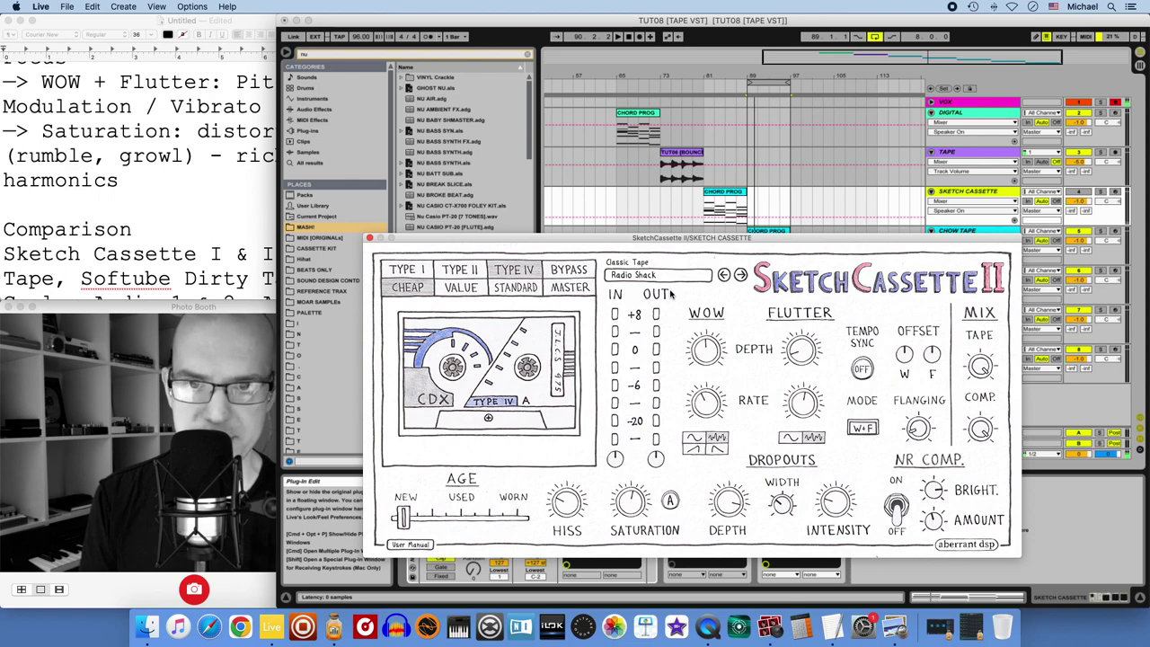
# Settle on the MASTER tape grade after trying VALUE and STANDARD, and raise the plug-in window.
pyautogui.click(461, 288)
pyautogui.click(528, 288)
pyautogui.click(461, 287)
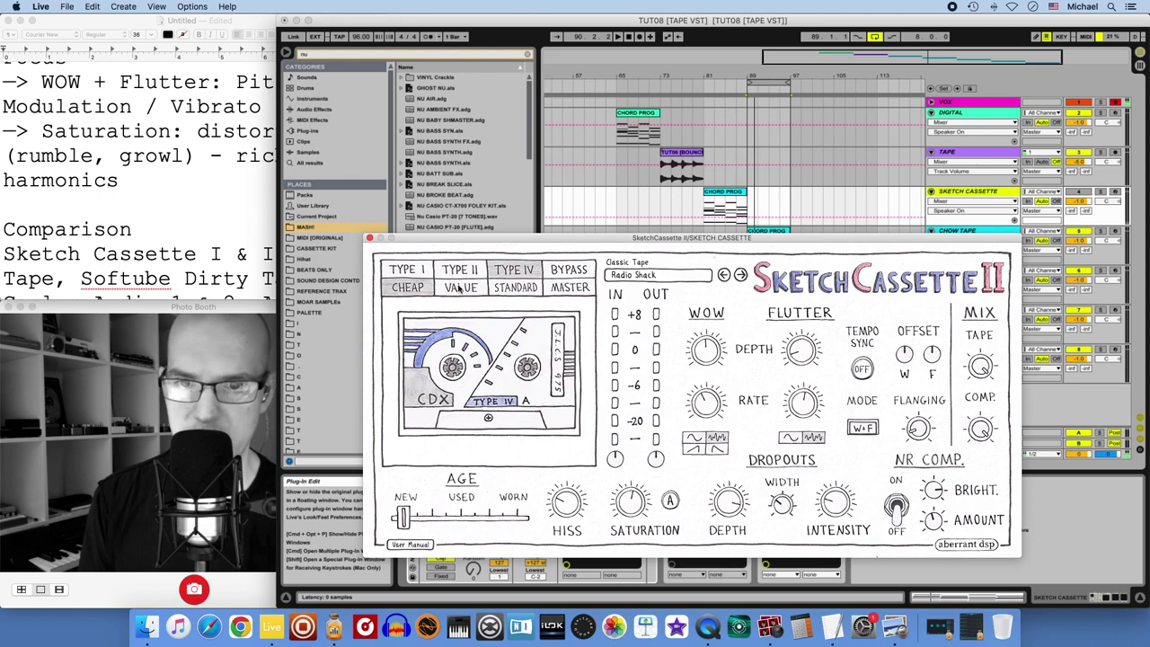
pyautogui.click(514, 288)
pyautogui.click(575, 288)
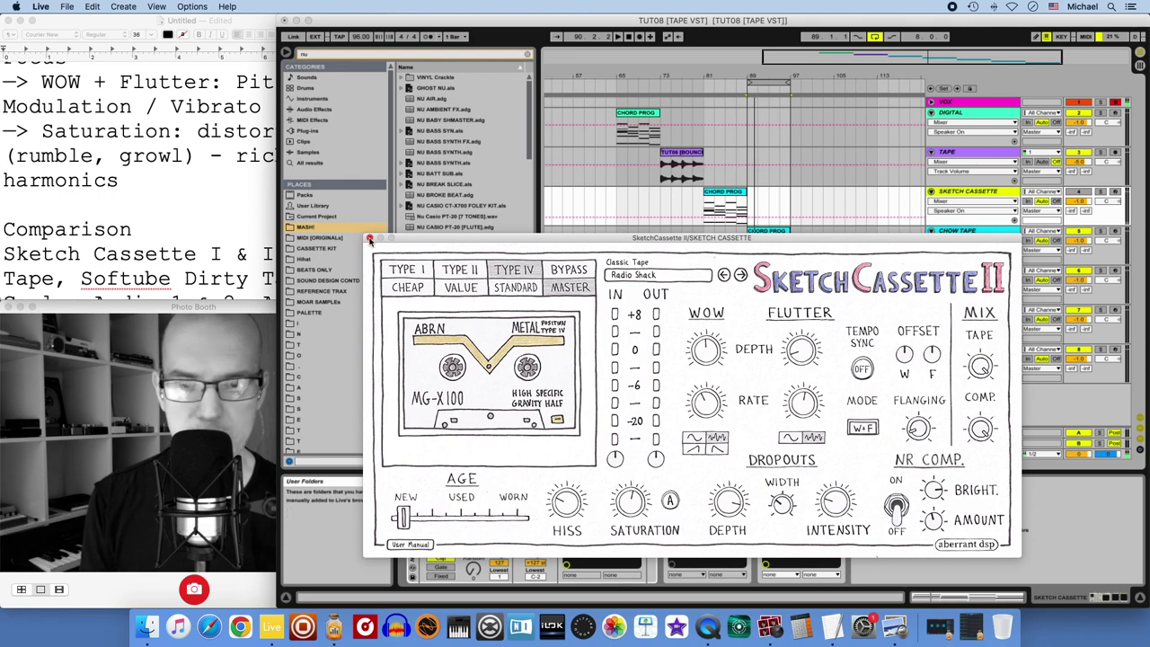
pyautogui.click(370, 238)
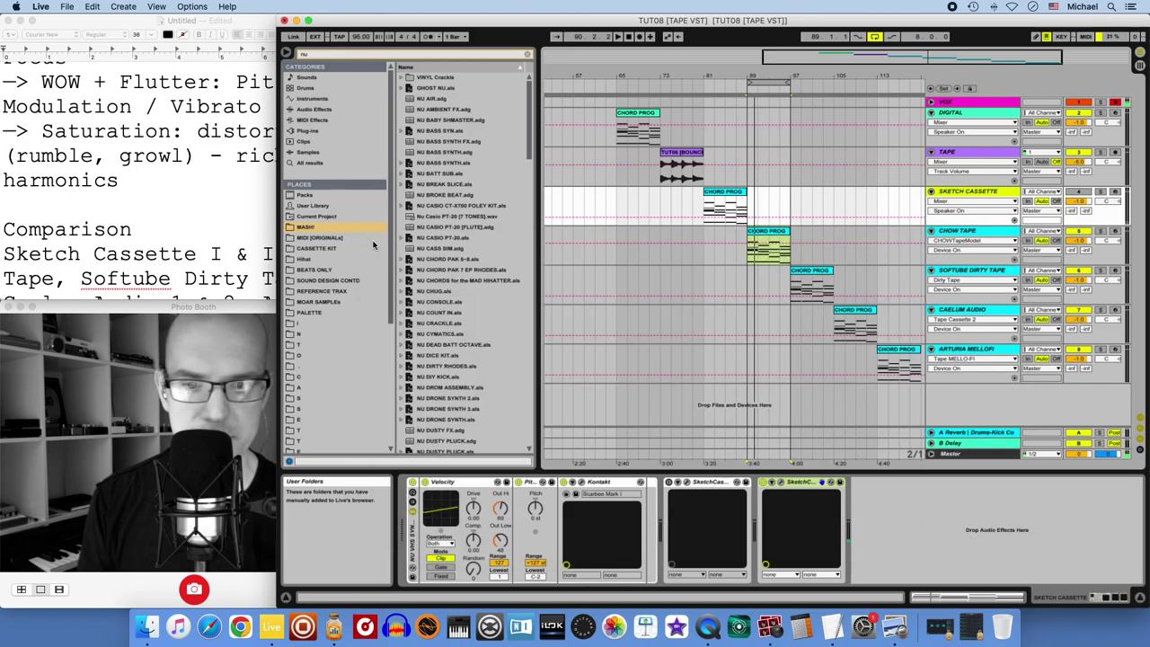
pyautogui.click(822, 482)
pyautogui.moveTo(581, 105); pyautogui.dragTo(573, 79)
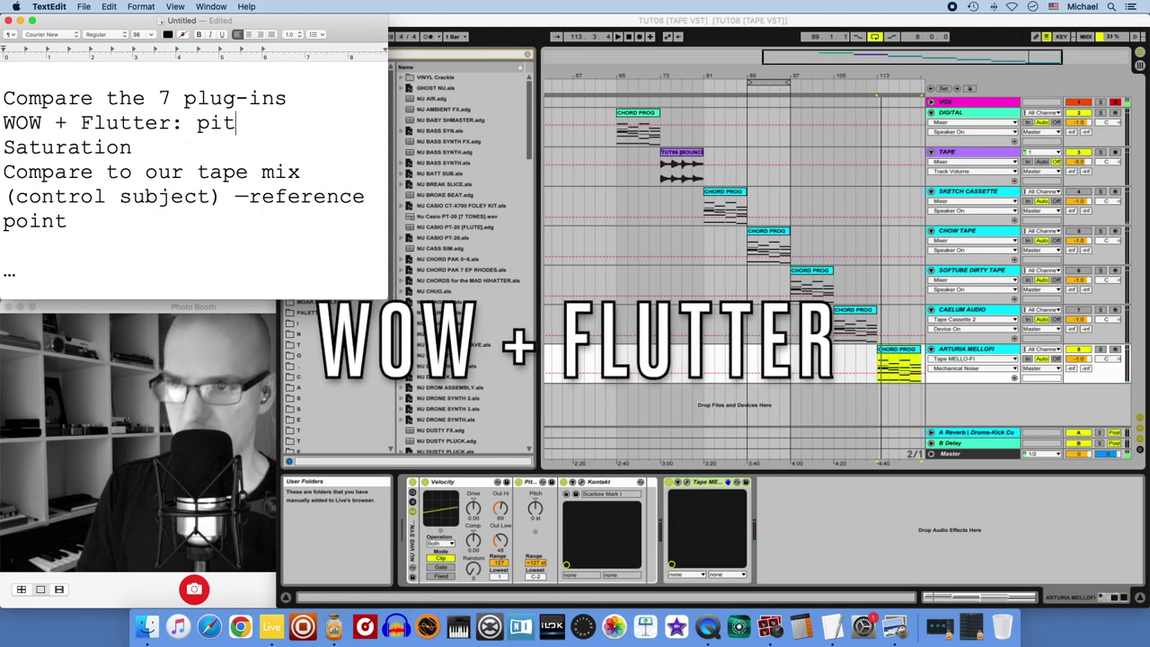
# Describe WOW + Flutter as pitch modulation, vibrato, chorus, seasick and Saturation as harmonic richness, adding blank lines.
pyautogui.write('on, vibrato, chorus')
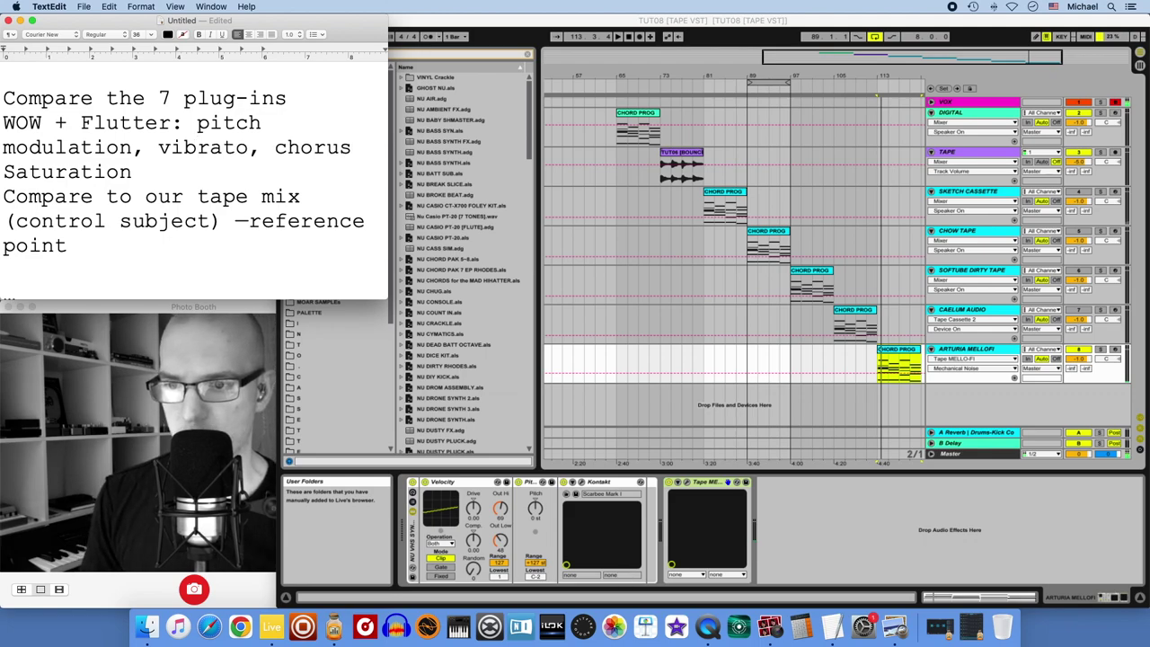
pyautogui.write(', seasick…')
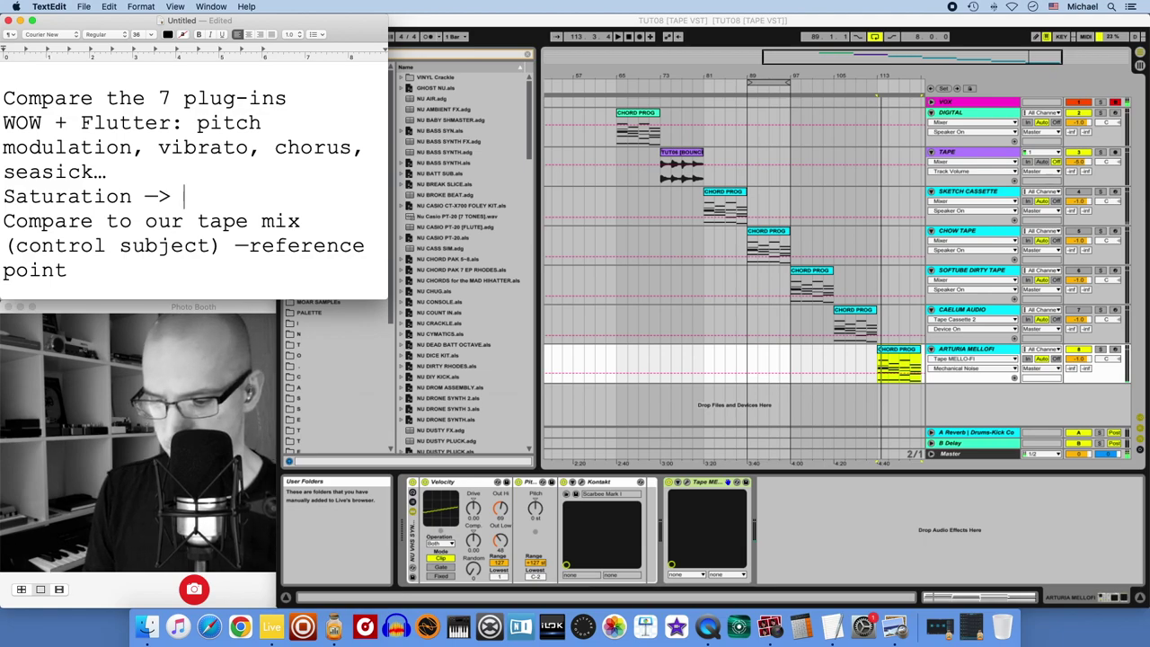
pyautogui.write('ortion, richness')
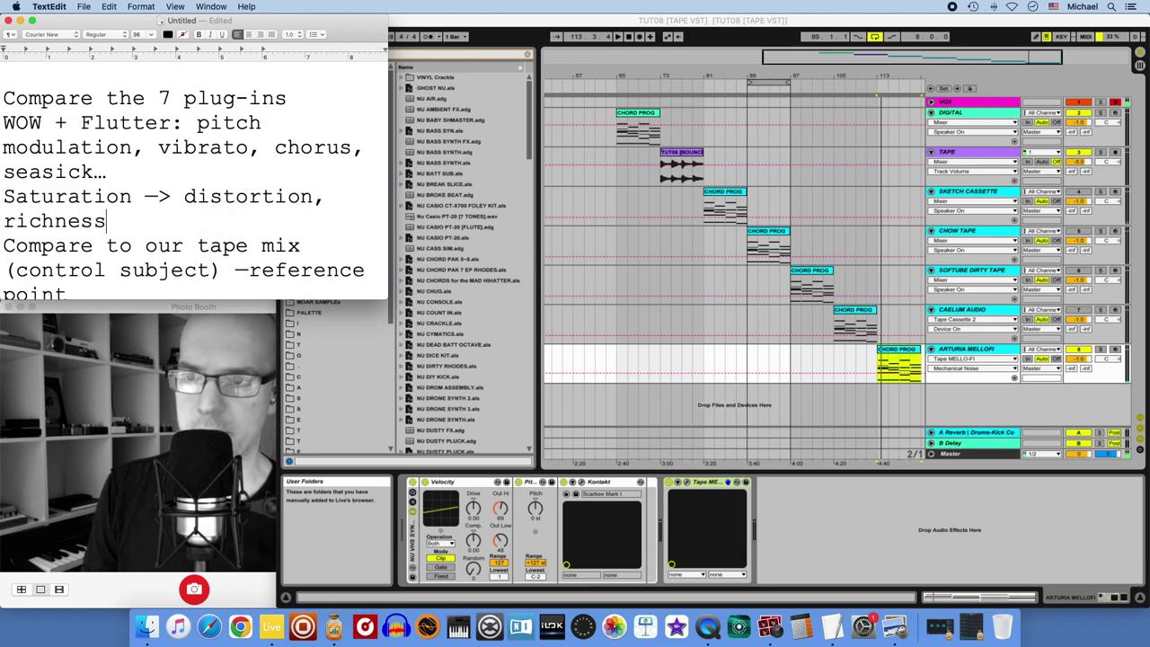
pyautogui.write('harmonic')
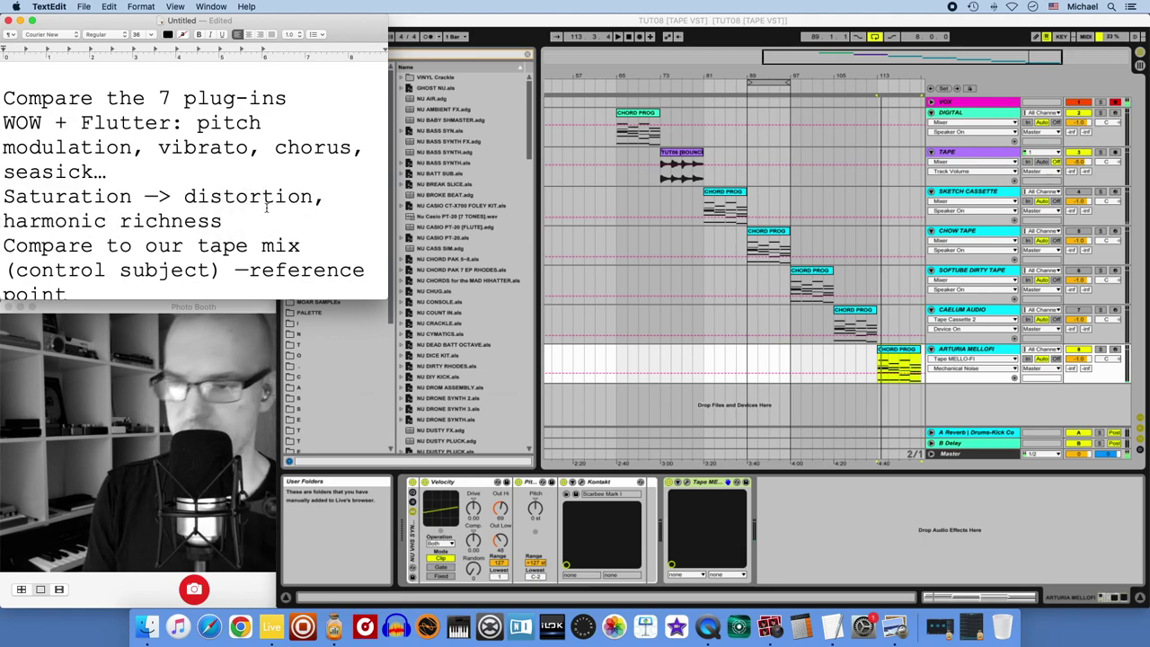
pyautogui.press('Return')
pyautogui.click(248, 239)
pyautogui.press('Return')
pyautogui.scroll(-5, 259, 202)
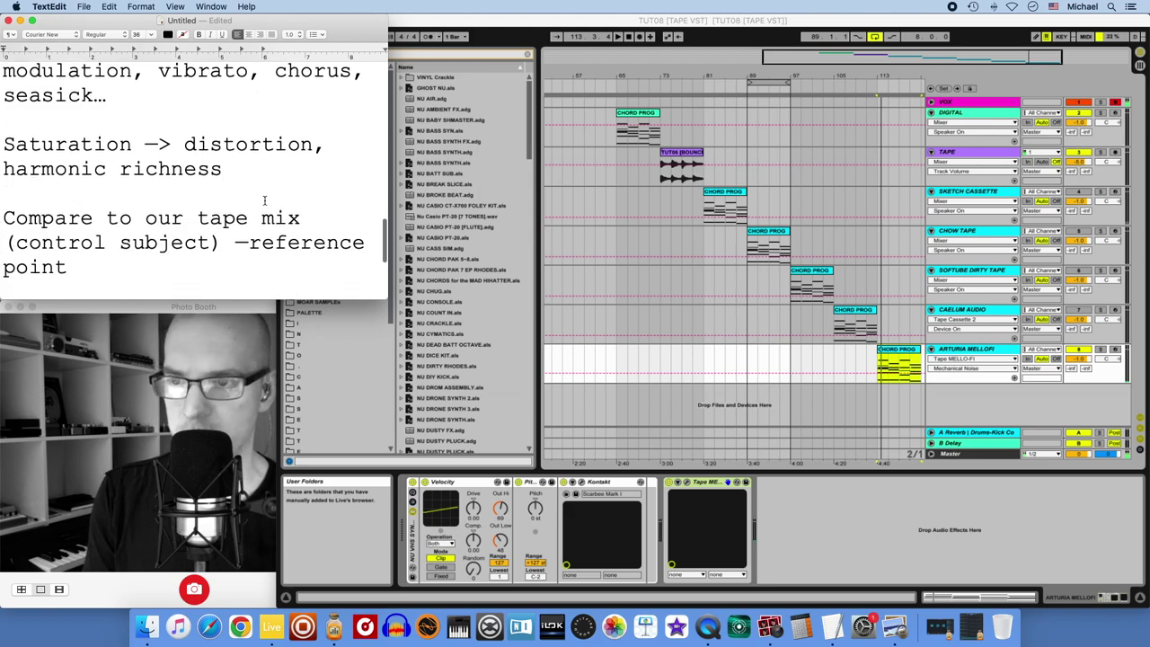
pyautogui.scroll(3, 262, 203)
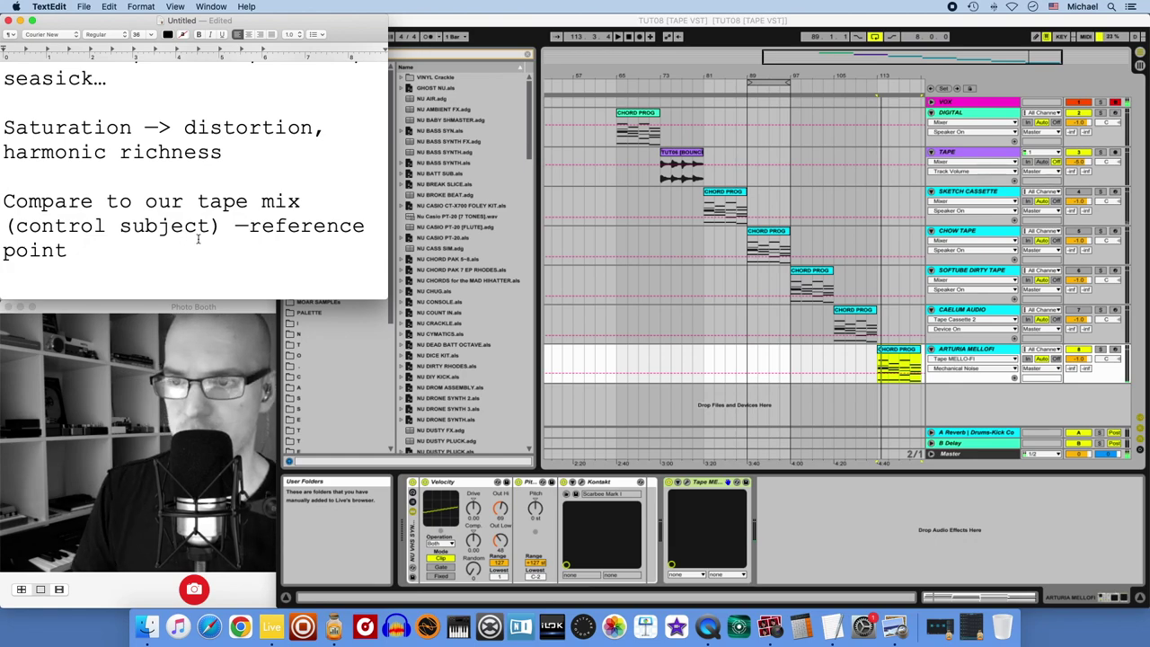
pyautogui.scroll(-3, 198, 239)
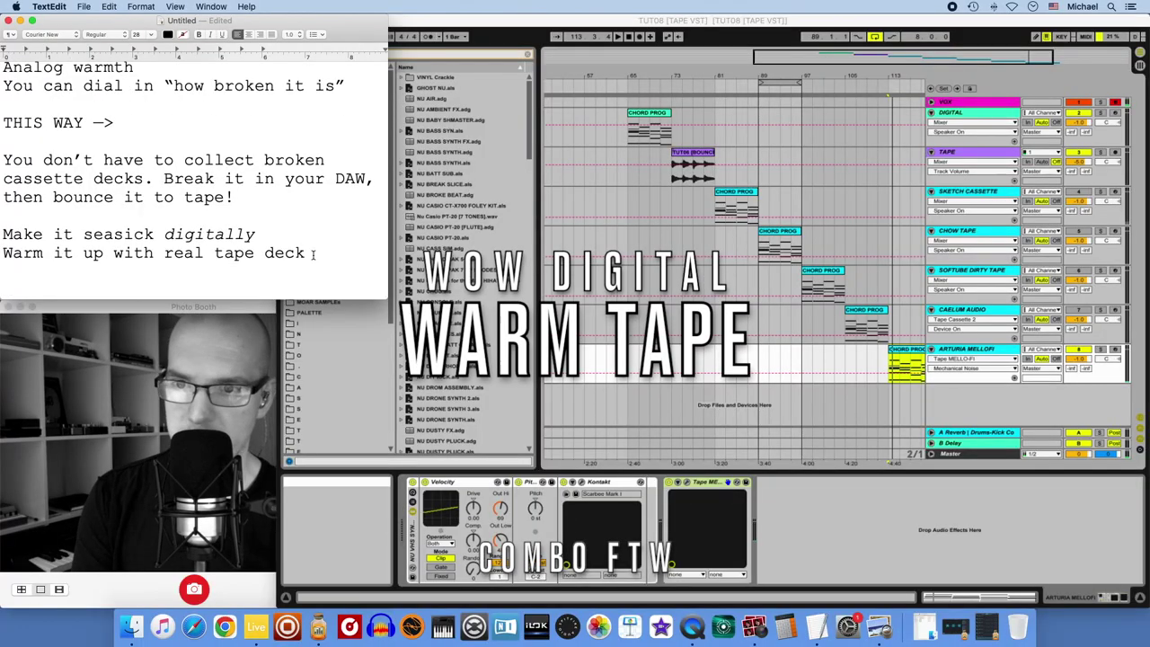
# Delete the word 'deck' from the 'Make it warm via tape deck' line.
pyautogui.doubleClick(286, 253)
pyautogui.press('BackSpace')
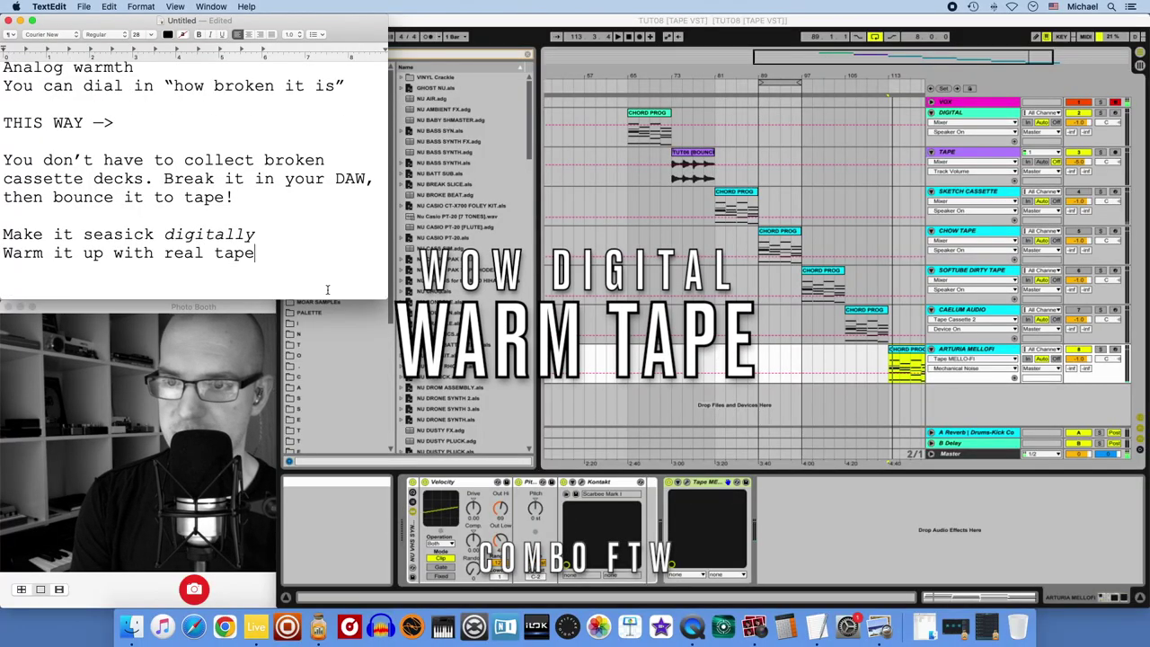